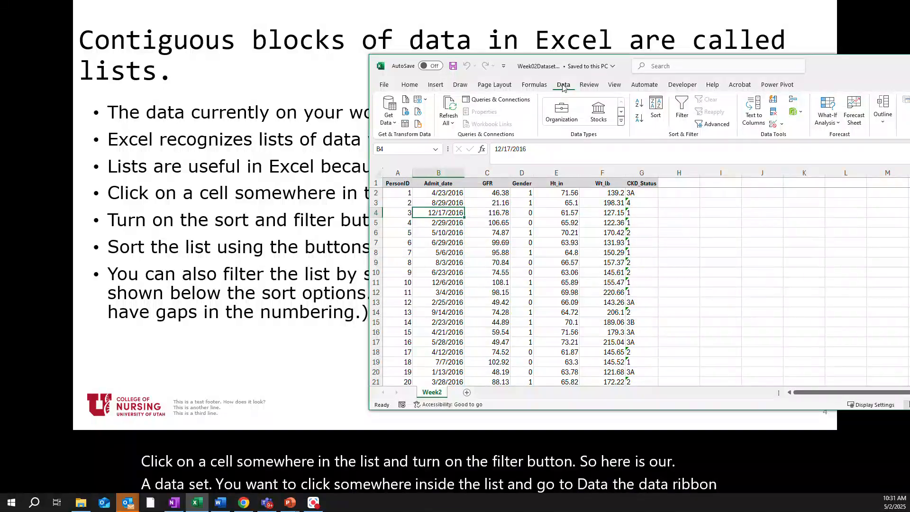
Turn on the filter buttons for the data list and sort it by GFR from smallest to largest.
click(683, 105)
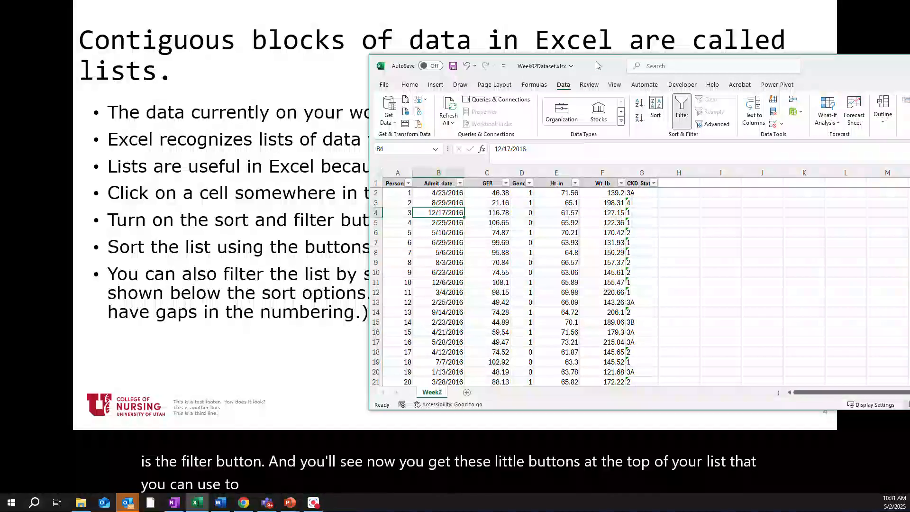
drag(598, 66, 518, 52)
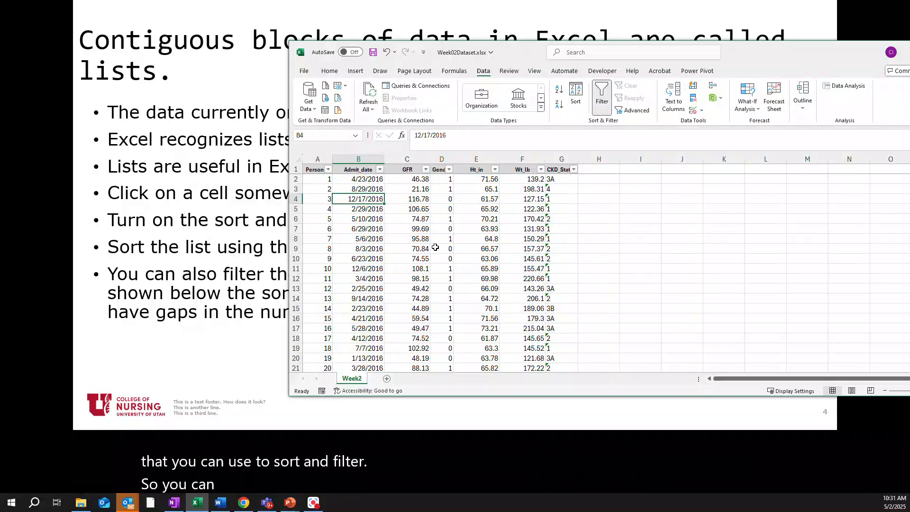
click(425, 170)
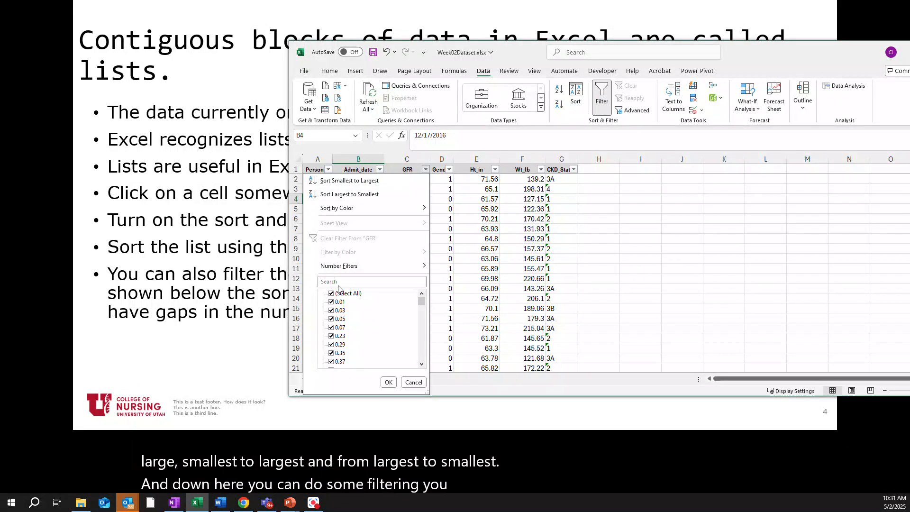
click(358, 180)
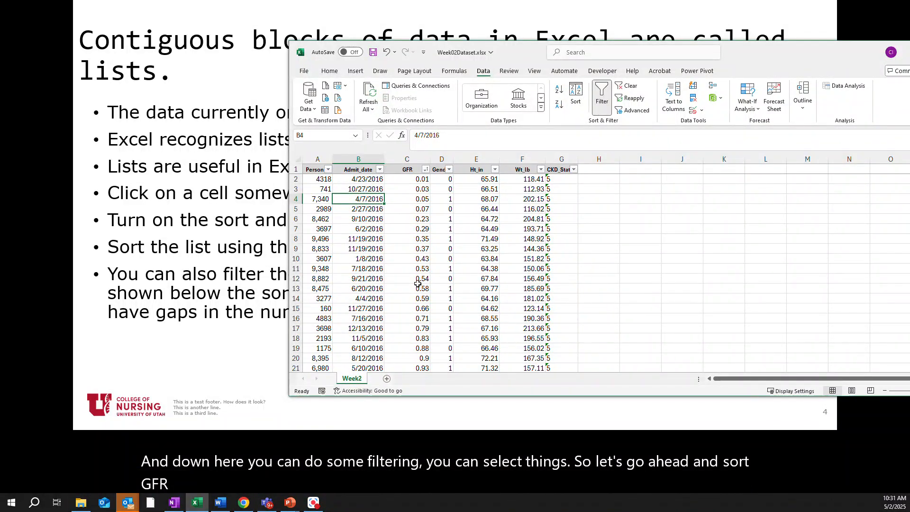
Sort the list by GFR from largest to smallest, and again by Ht_in from smallest to largest.
click(425, 170)
click(357, 192)
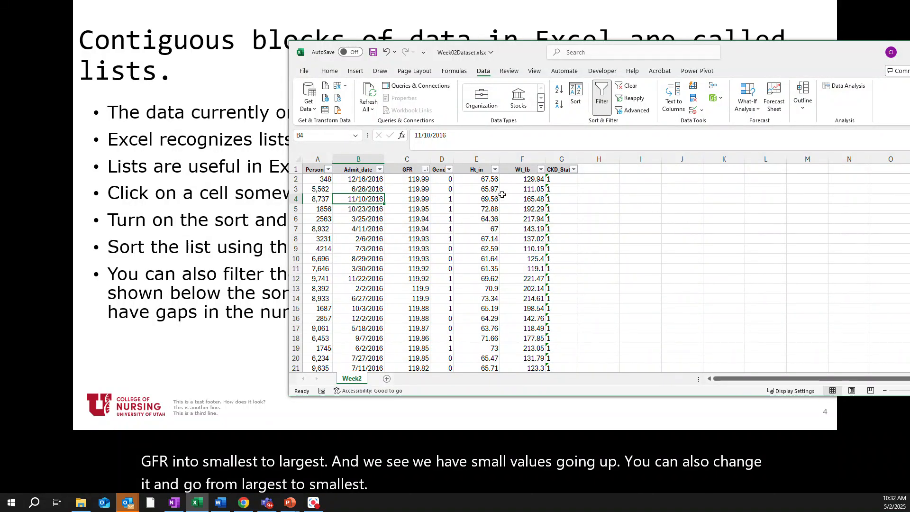
click(495, 169)
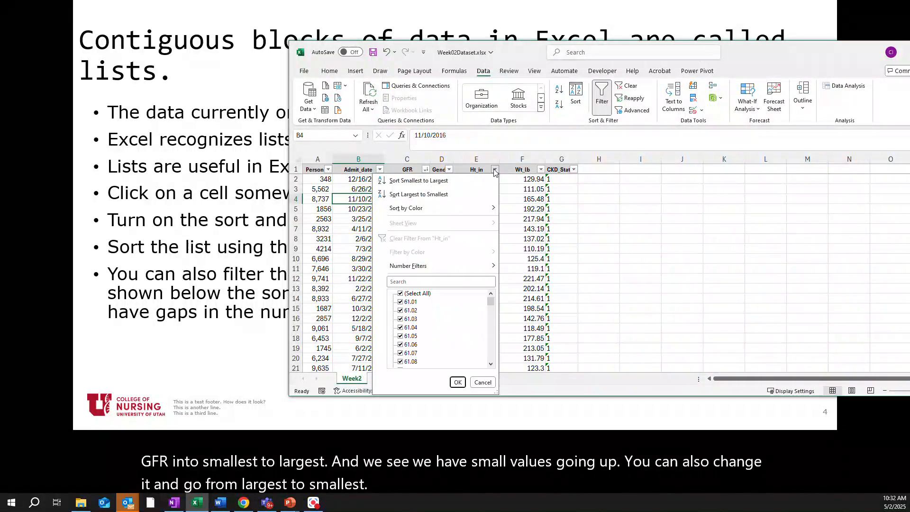
click(466, 182)
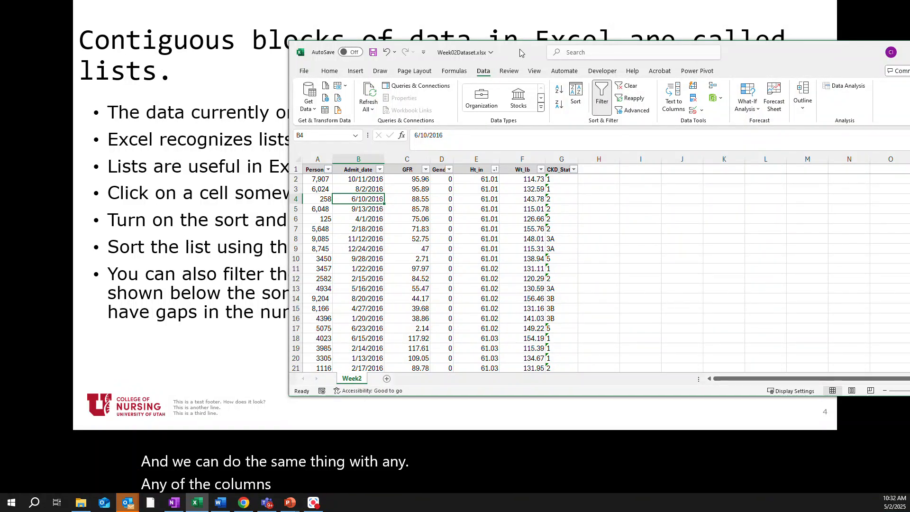
Bring the whole workbook window into view and filter the CKD_Status column to show only category 3B.
key(super+Right)
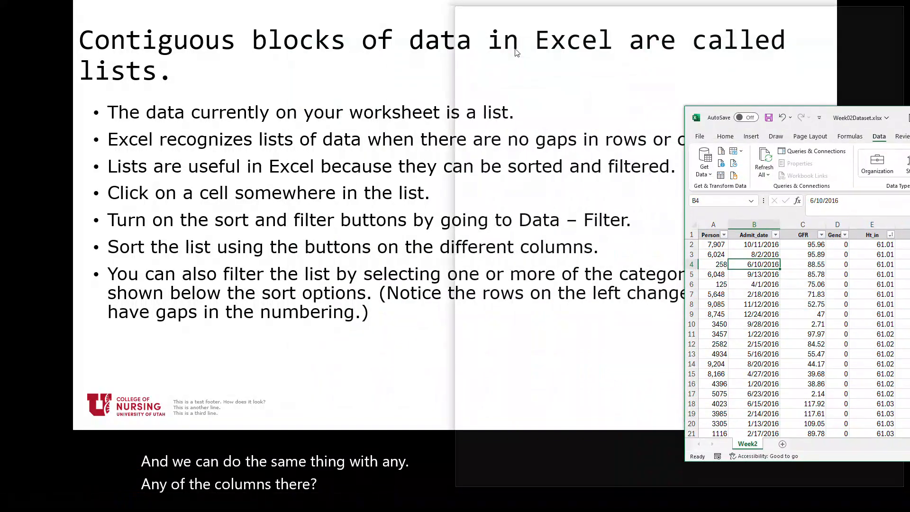
key(alt+Tab)
key(alt+Tab)
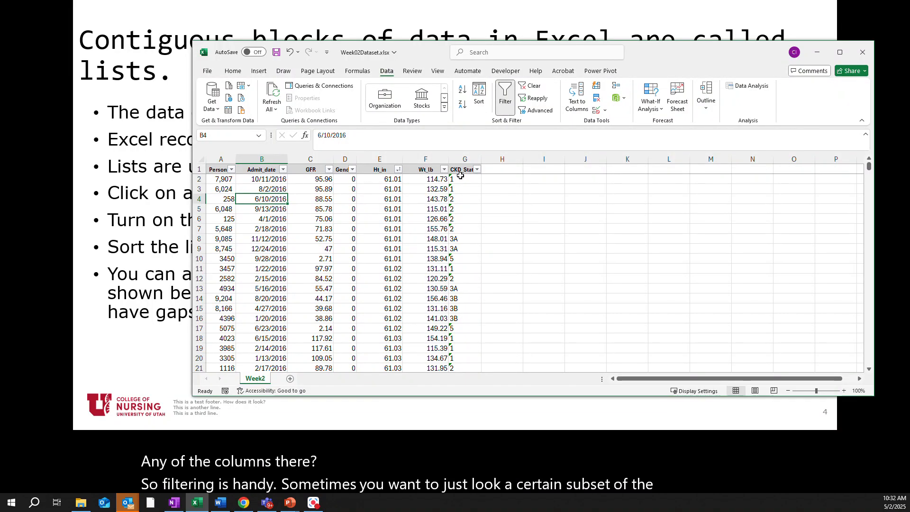
click(477, 169)
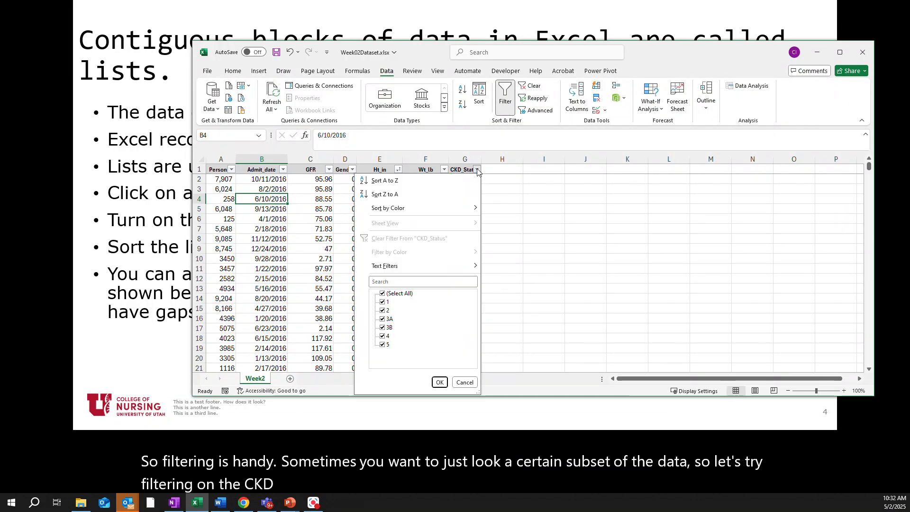
click(382, 295)
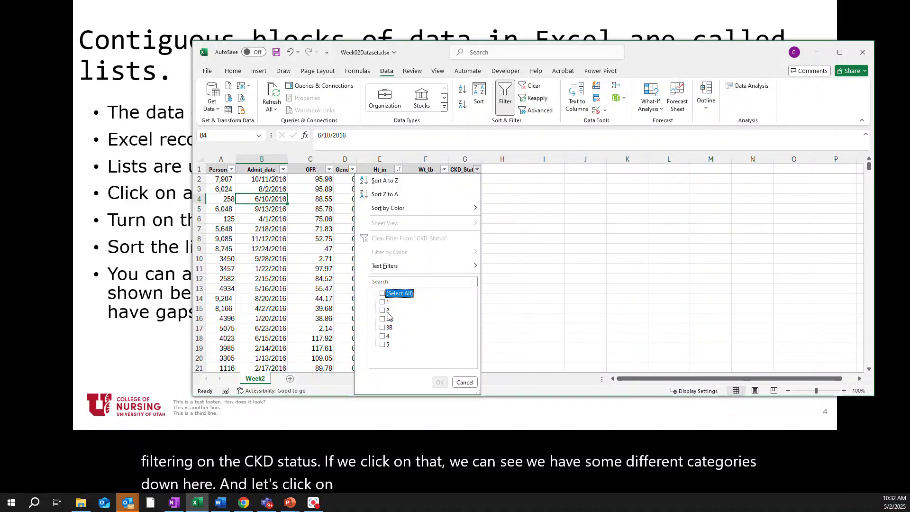
click(383, 327)
click(439, 384)
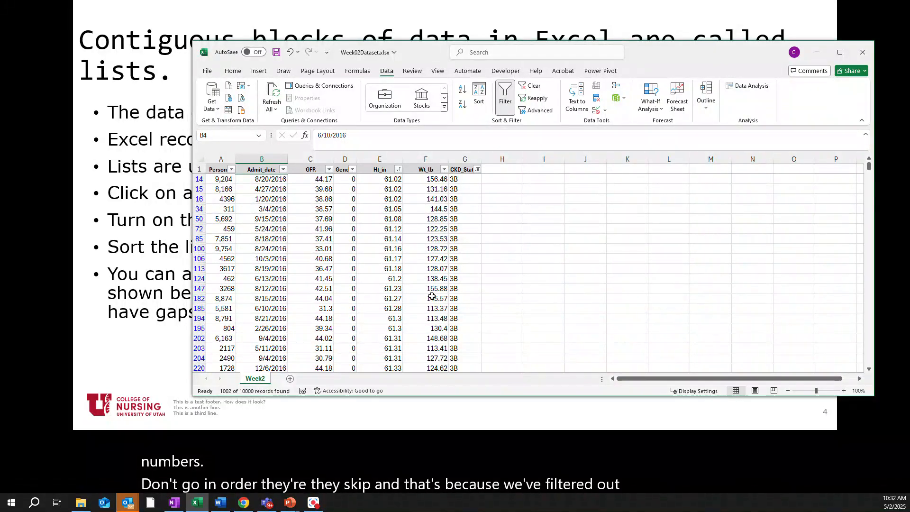
Reselect all CKD_Status categories in the filter so every record is included, and return to the first rows.
mouse_move(870, 169)
mouse_down()
mouse_move(873, 191)
mouse_move(872, 152)
mouse_up()
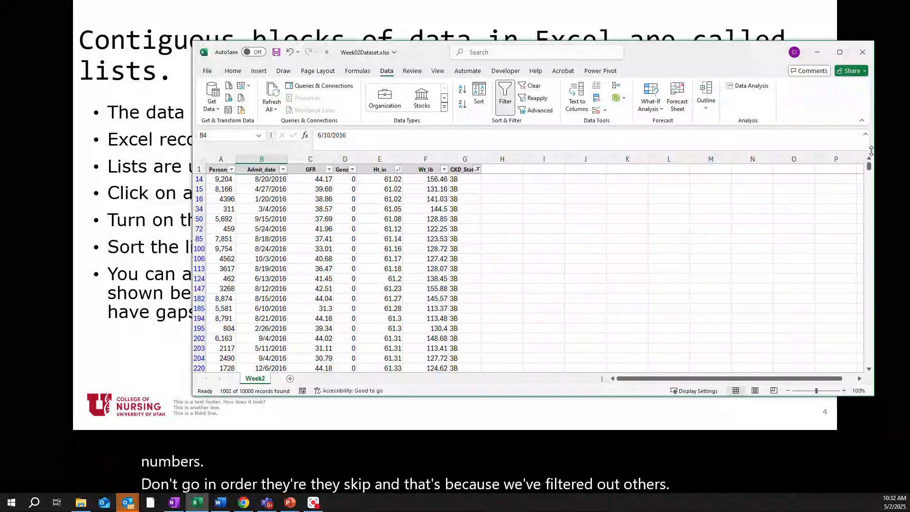
click(478, 171)
click(383, 293)
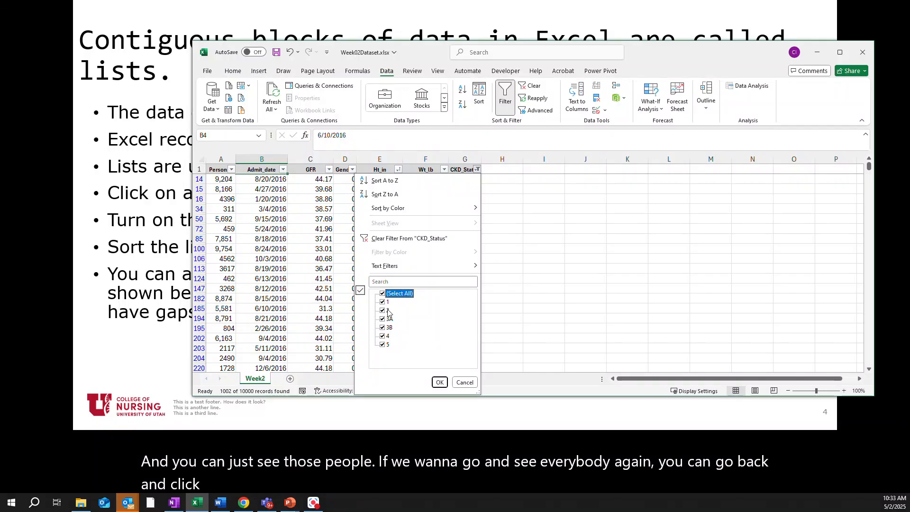
click(440, 383)
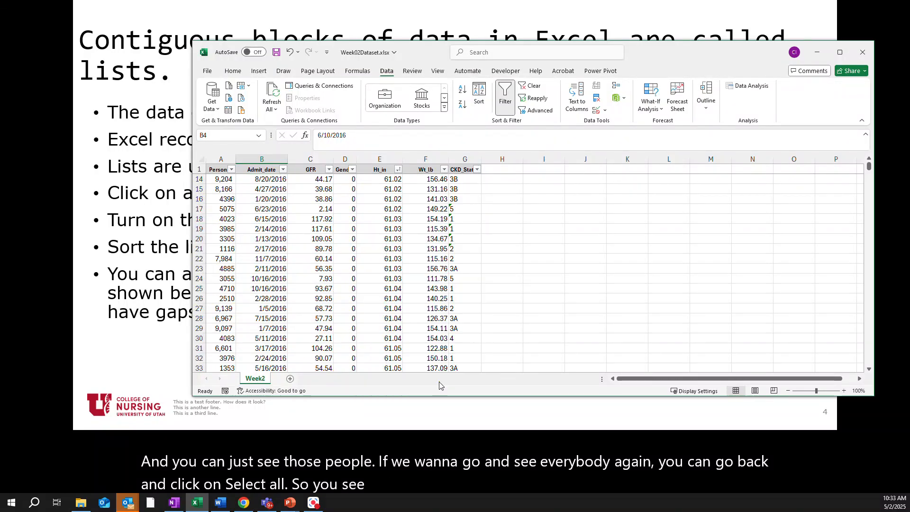
drag(870, 167, 870, 166)
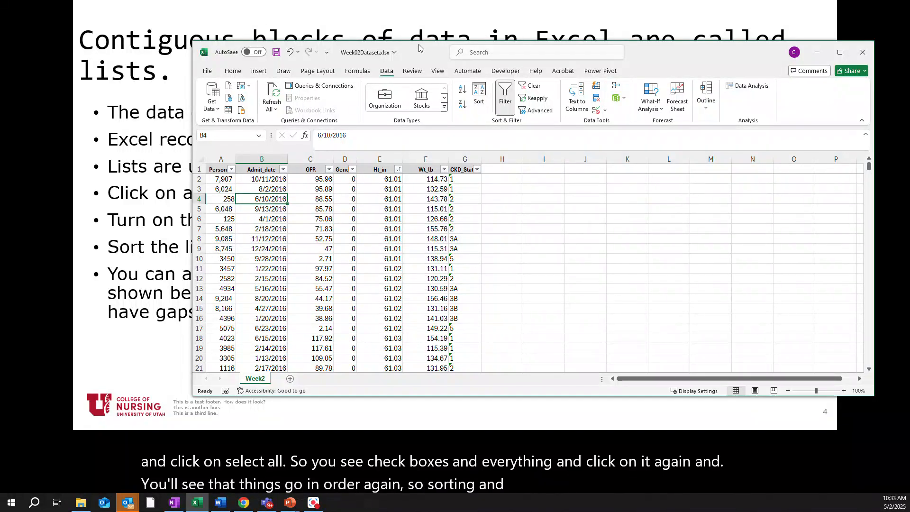
Move the workbook window off the slide and advance the presentation to the slide on Excel tables.
drag(419, 48, 417, 56)
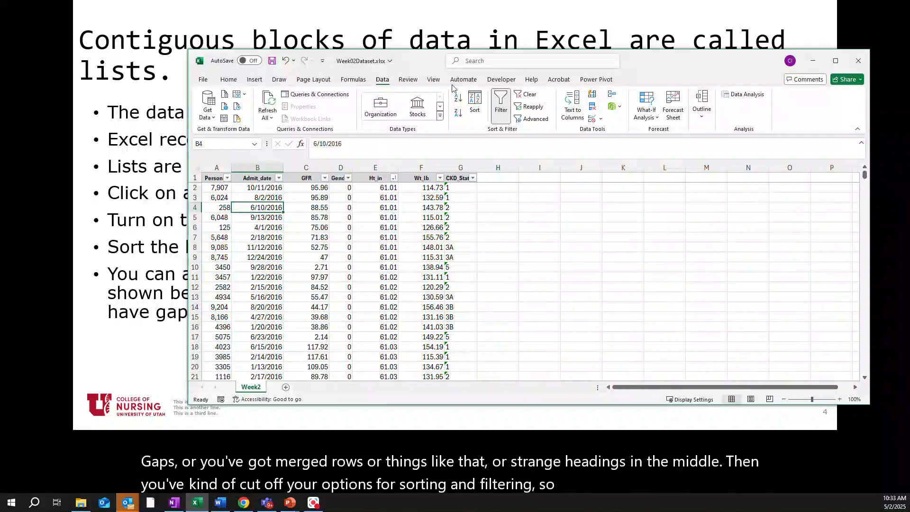
drag(411, 58, 909, 90)
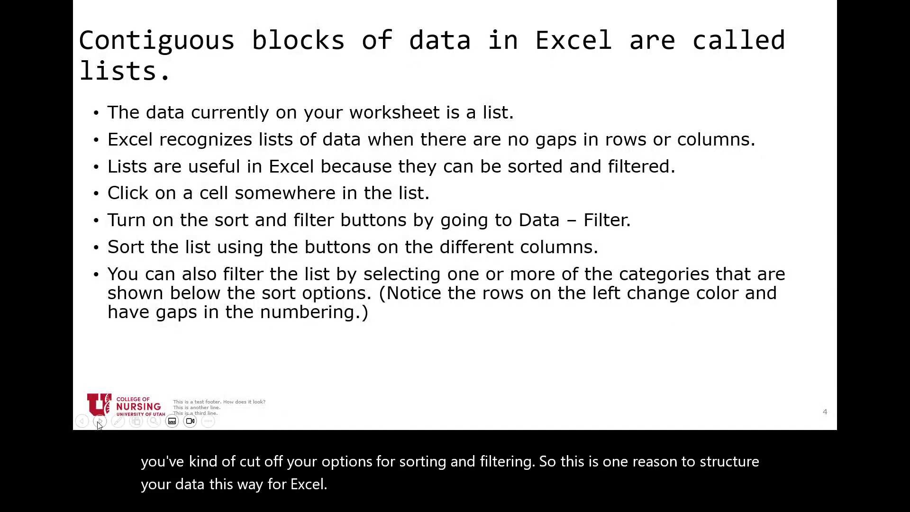
click(98, 422)
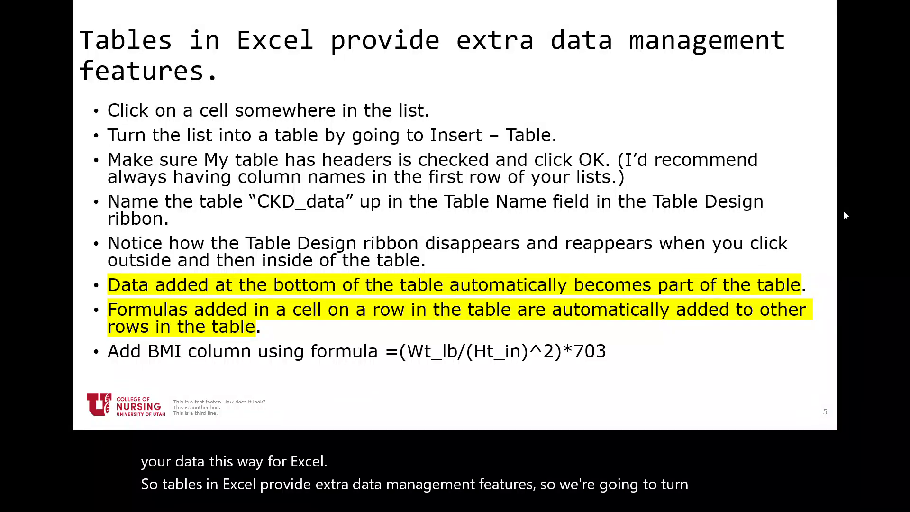
Bring the workbook back and convert the list $A$1:$G$10001 into a table with headers.
drag(909, 64, 650, 69)
click(251, 203)
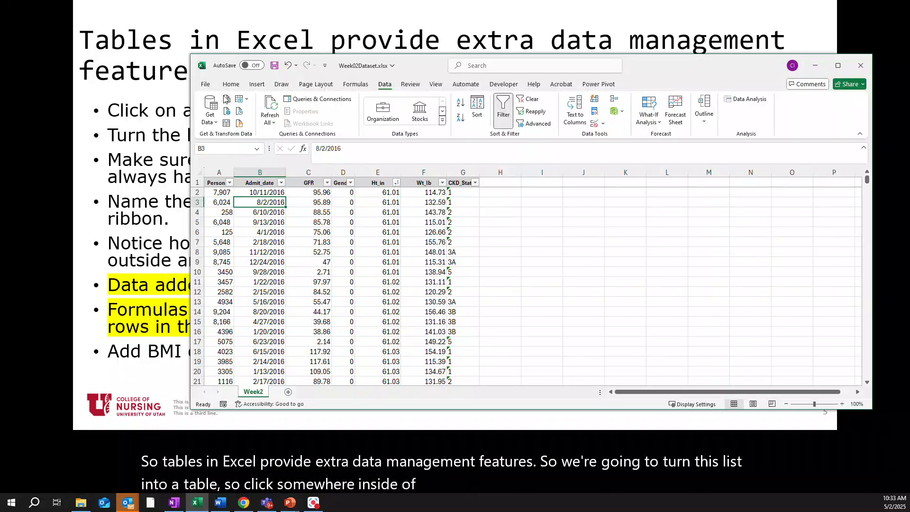
click(255, 85)
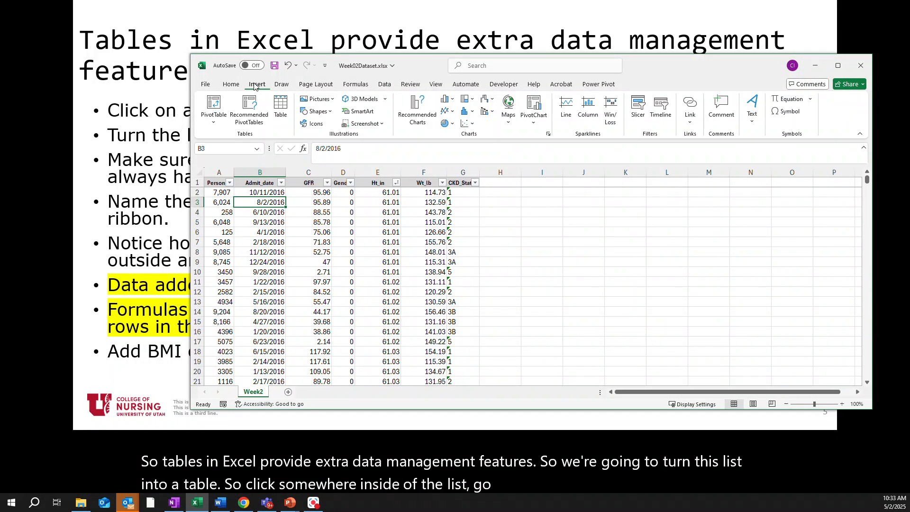
click(281, 109)
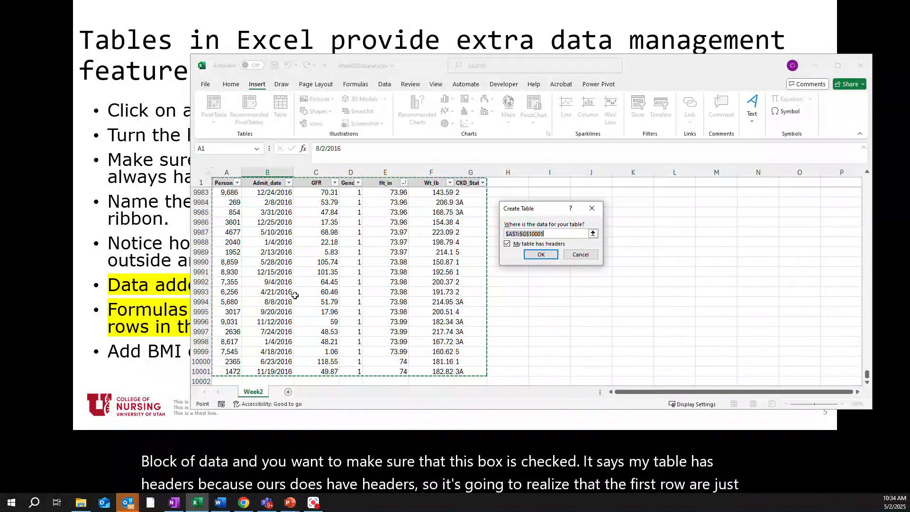
click(540, 256)
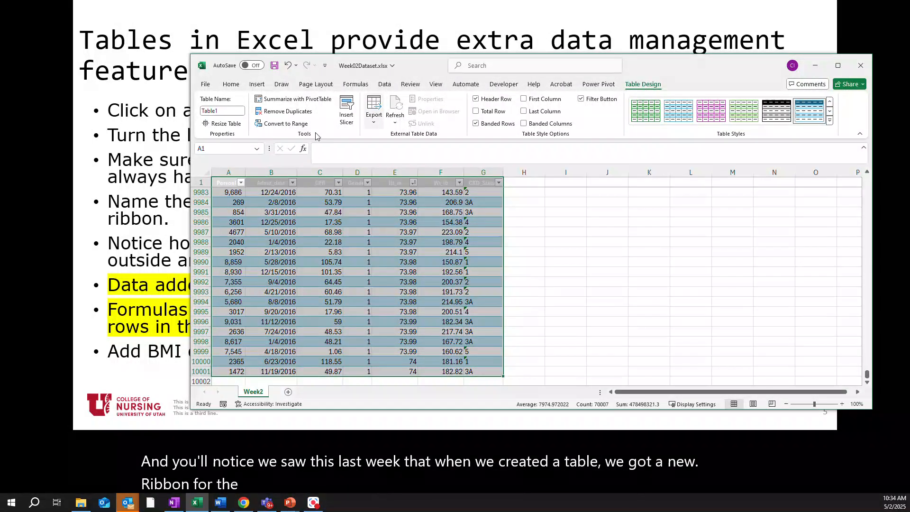
Rename the new table as CKD_data and reselect a cell inside it to check the name.
click(558, 202)
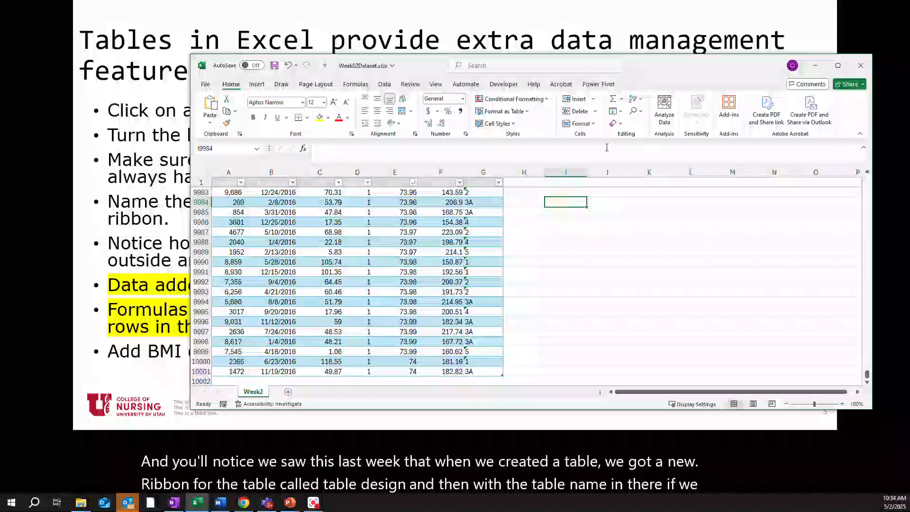
click(330, 212)
click(644, 86)
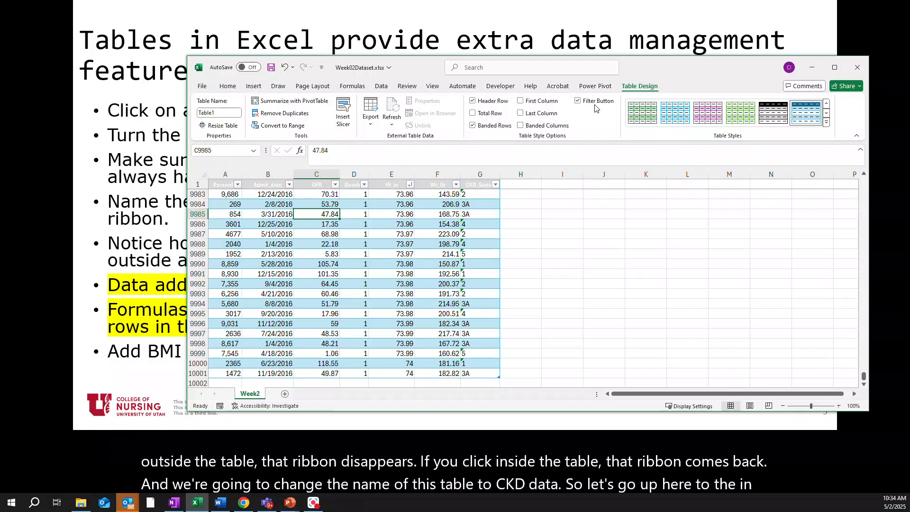
click(217, 113)
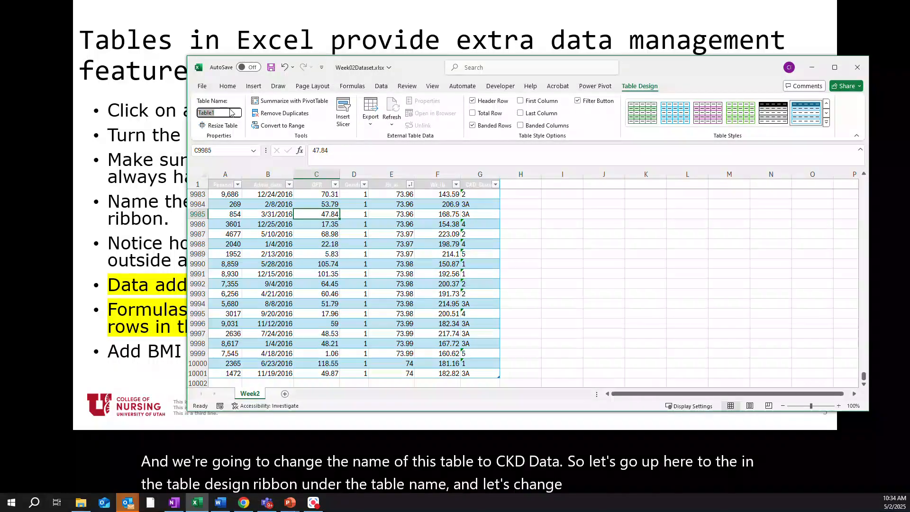
text(CKD_data)
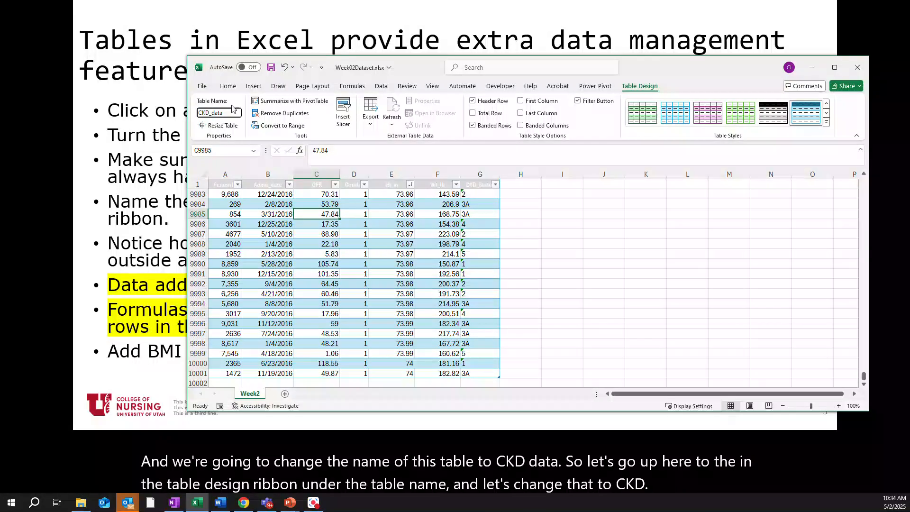
drag(412, 66, 390, 35)
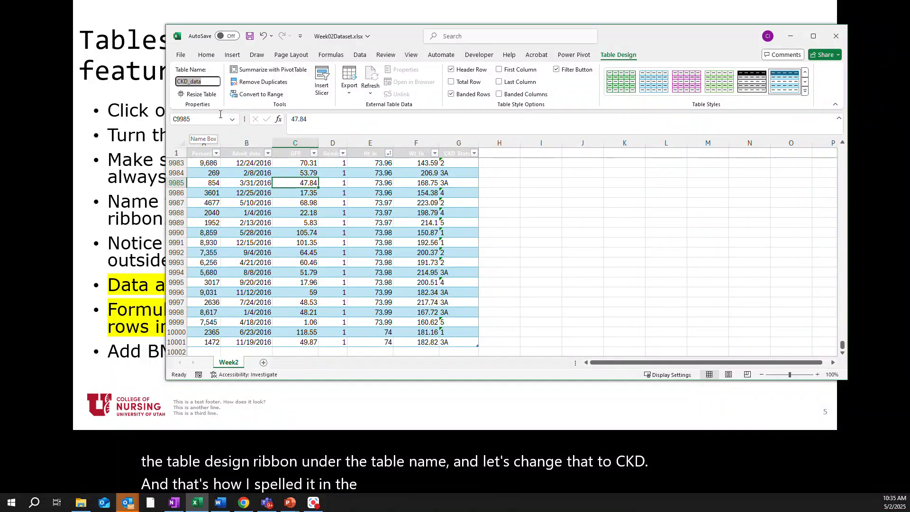
click(532, 240)
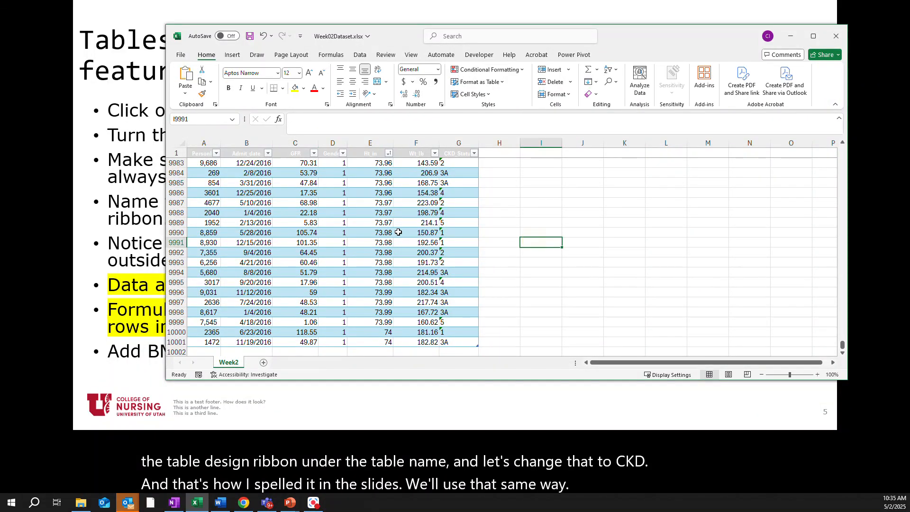
click(344, 231)
click(611, 56)
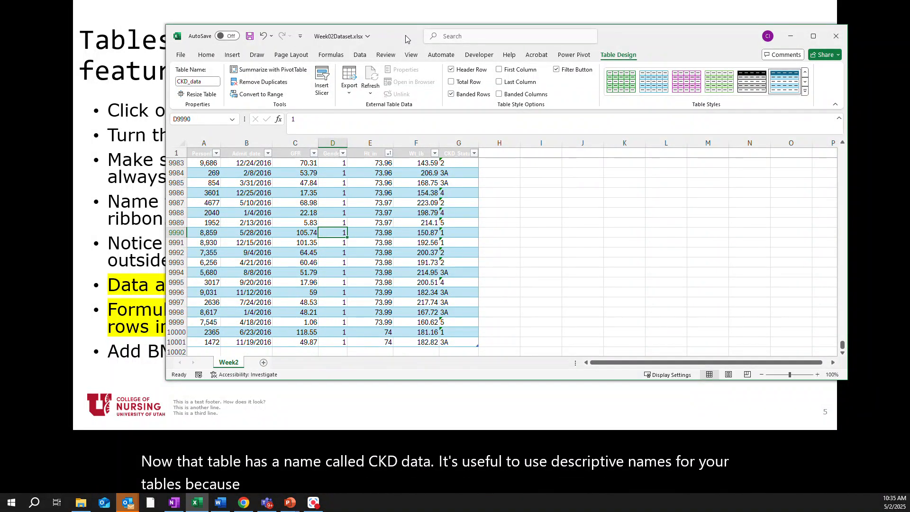
Shift the workbook window across the slide to uncover the text on Excel tables.
drag(403, 36, 402, 42)
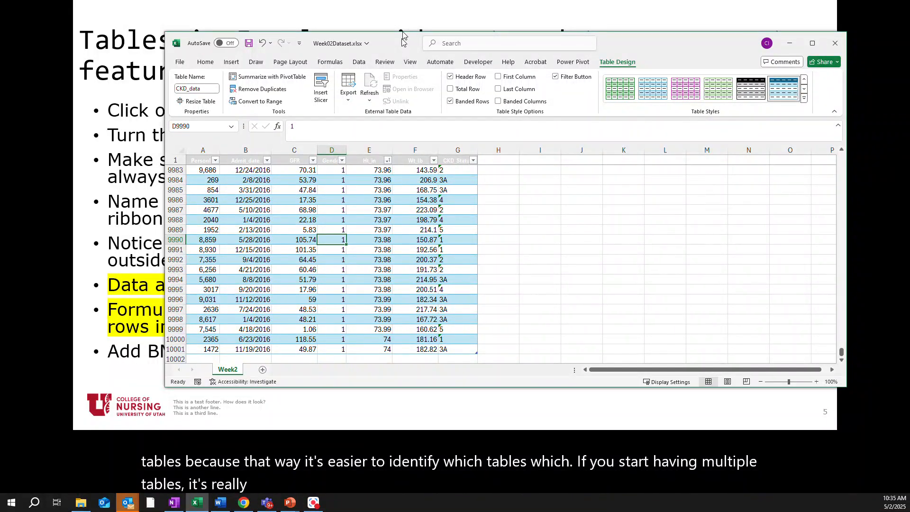
drag(402, 37, 678, 48)
drag(403, 36, 403, 41)
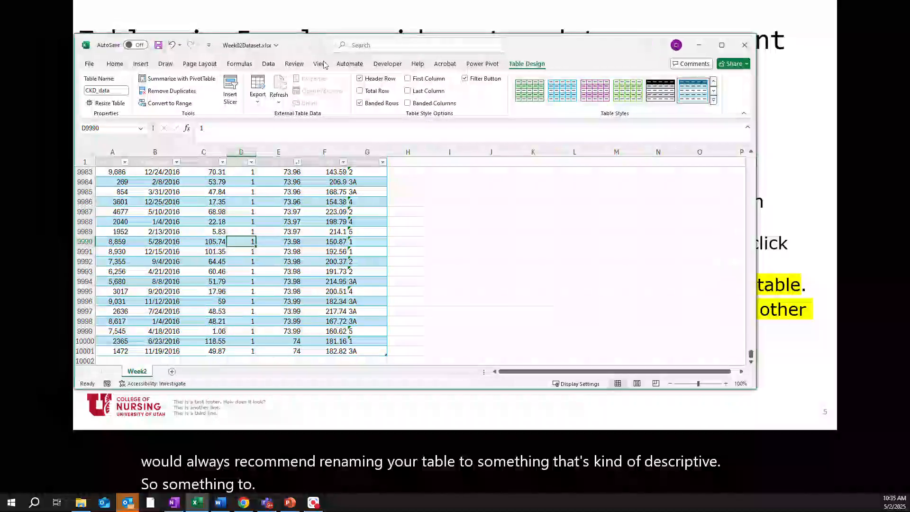
Add a record with the ID 100002 in row 10002, directly below the table's last row.
click(751, 363)
click(752, 363)
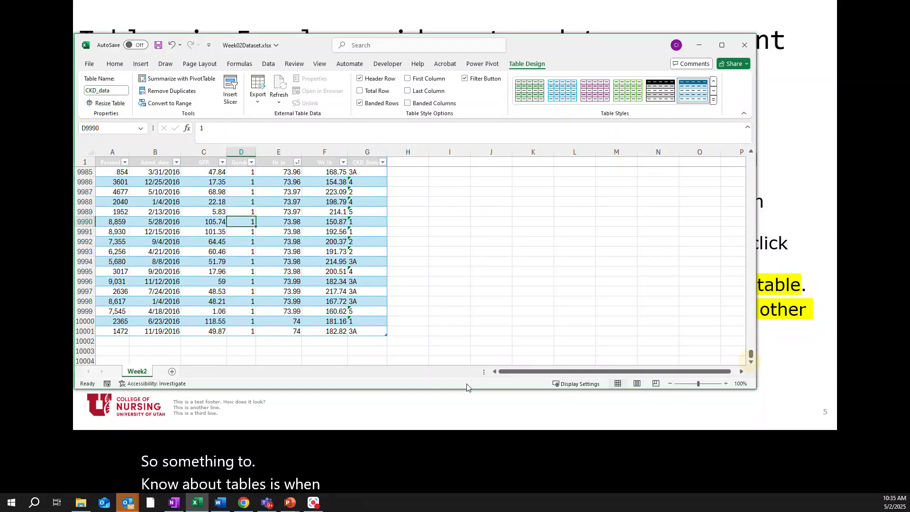
click(106, 342)
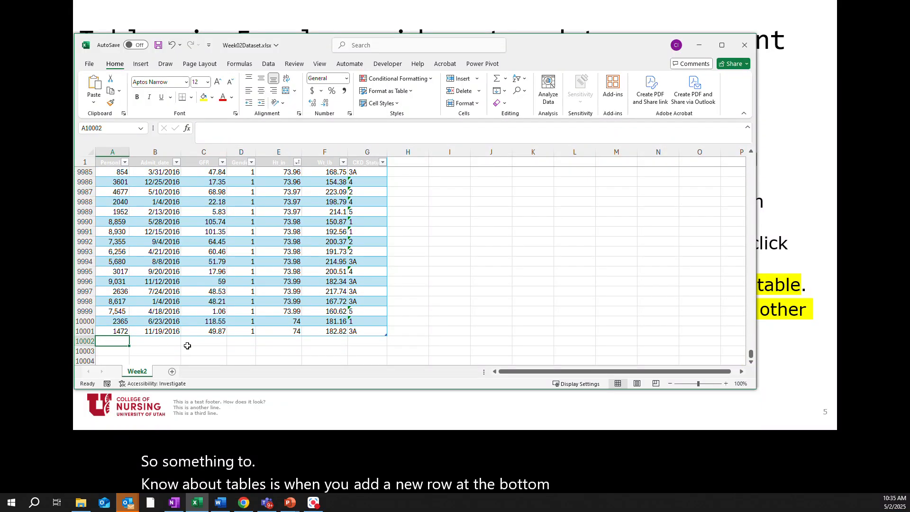
text(100002)
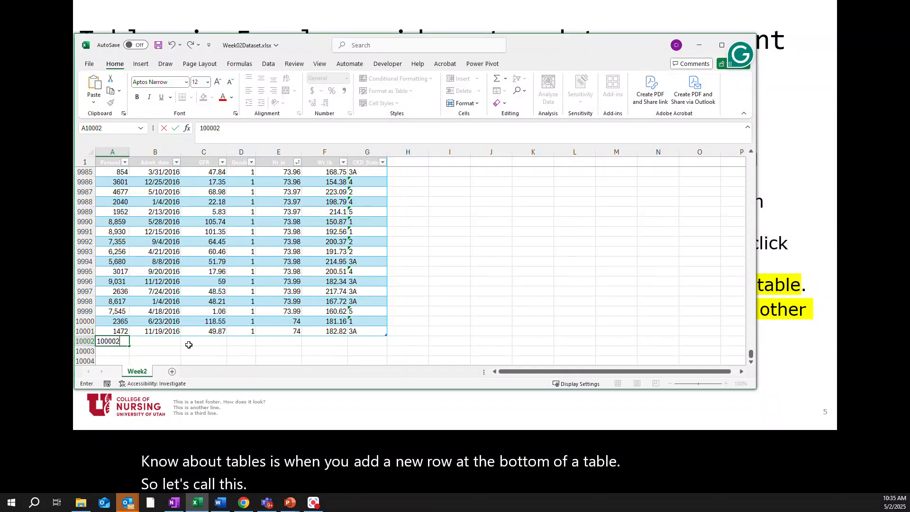
key(Tab)
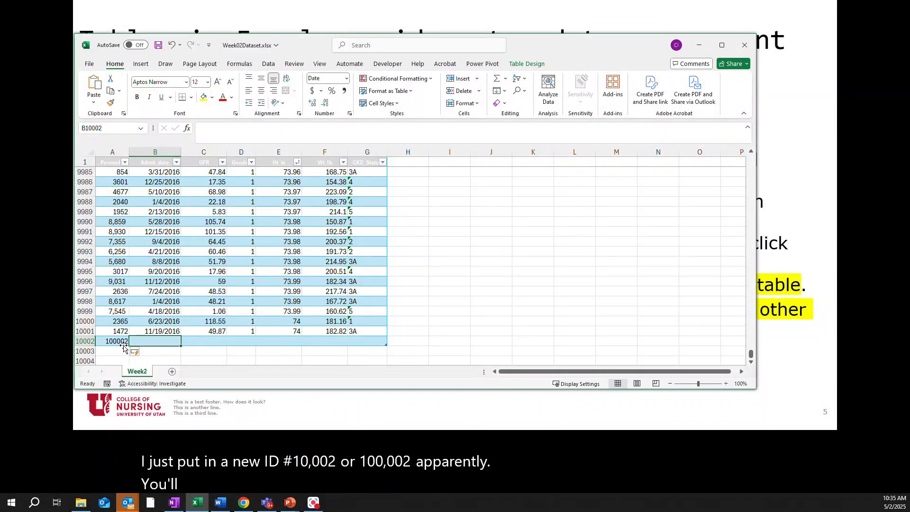
Delete the added row 10002 from the sheet.
click(84, 342)
right_click(84, 342)
click(117, 267)
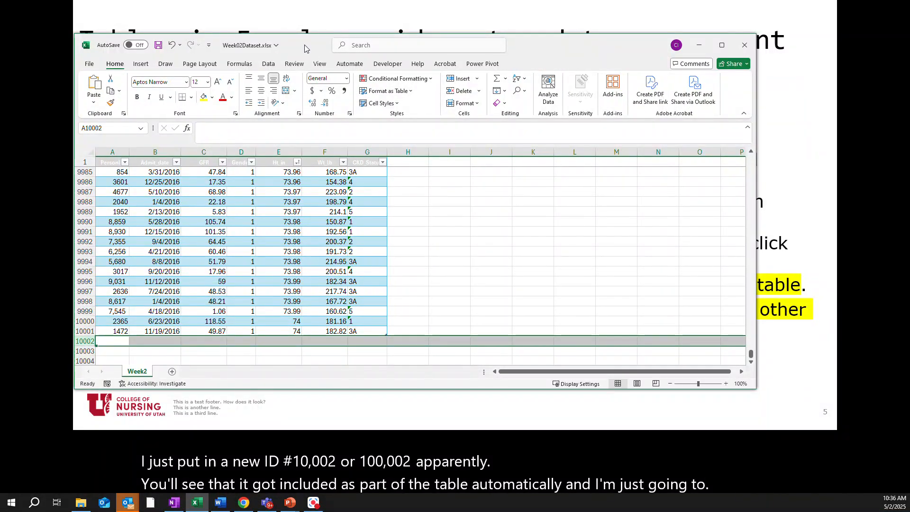
Check the slide's table instructions and add a BMI column heading in H1, beside the CKD_Status column.
drag(305, 49, 909, 108)
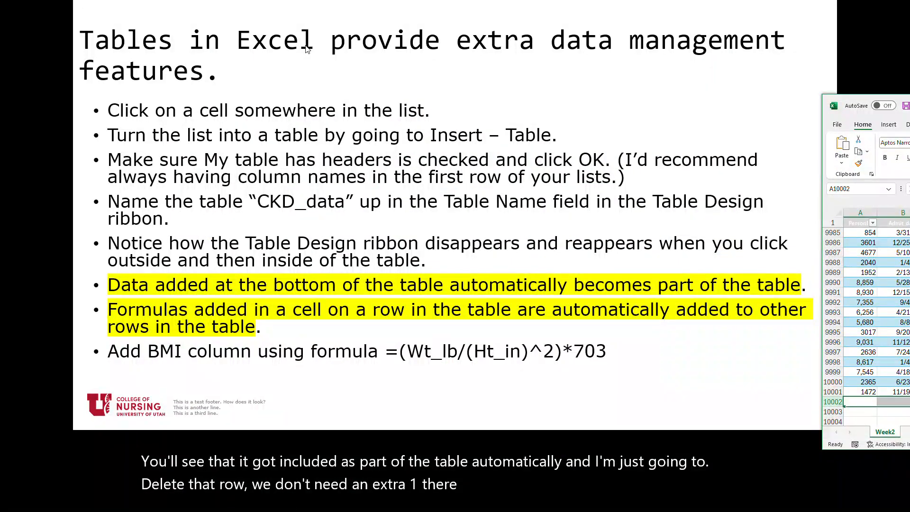
drag(909, 107, 432, 71)
drag(879, 380, 881, 173)
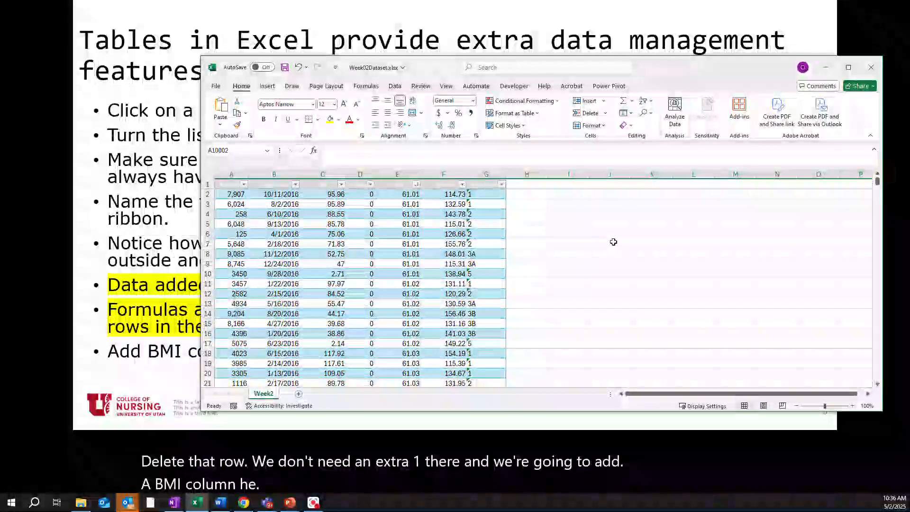
click(525, 184)
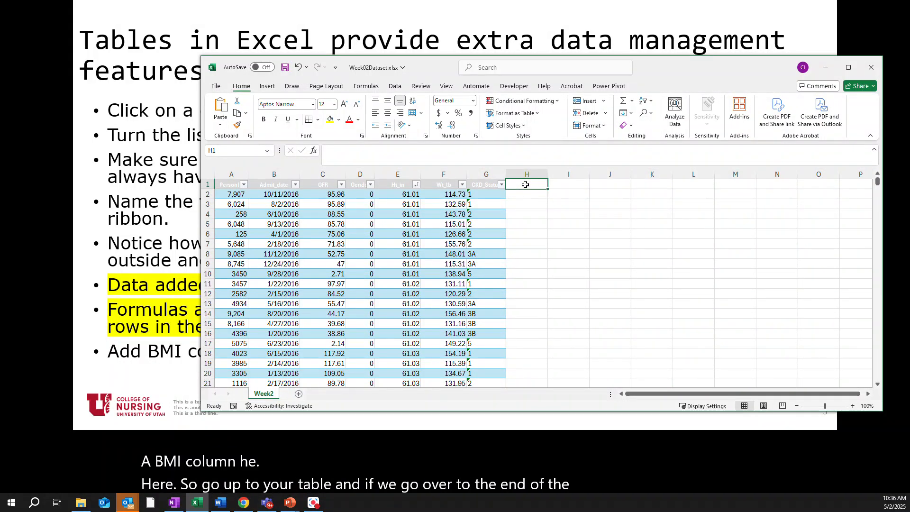
text(BMI)
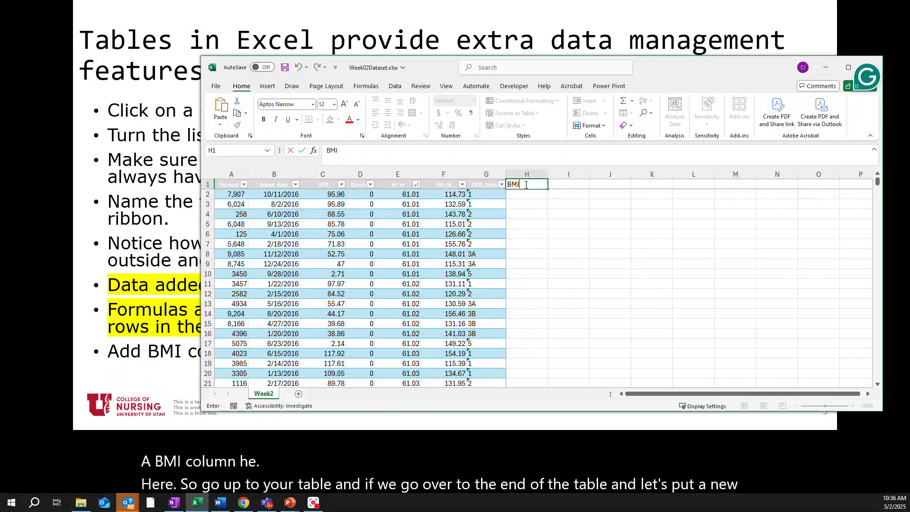
key(Return)
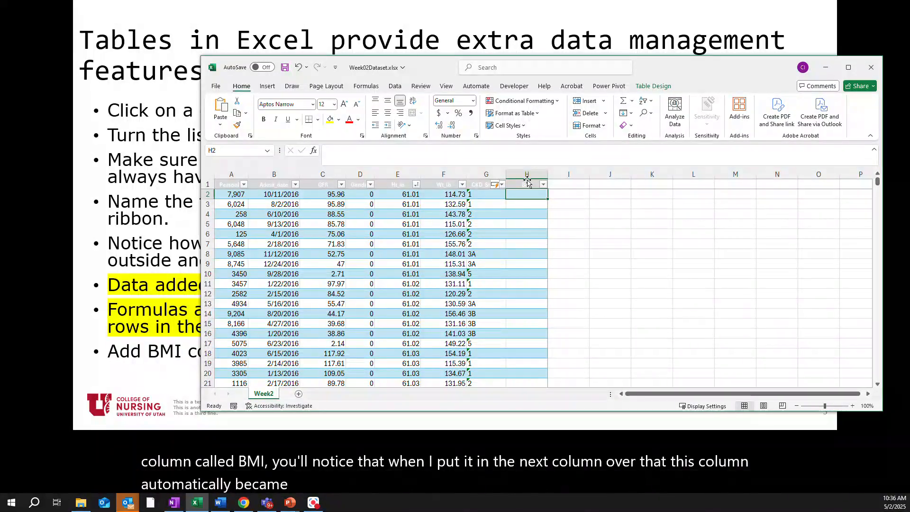
Move the workbook aside to read the BMI formula on the slide, and bring it back.
mouse_move(650, 69)
mouse_down()
mouse_move(901, 92)
mouse_move(909, 106)
mouse_up()
mouse_move(807, 104)
mouse_down()
mouse_move(808, 87)
mouse_move(843, 91)
mouse_up()
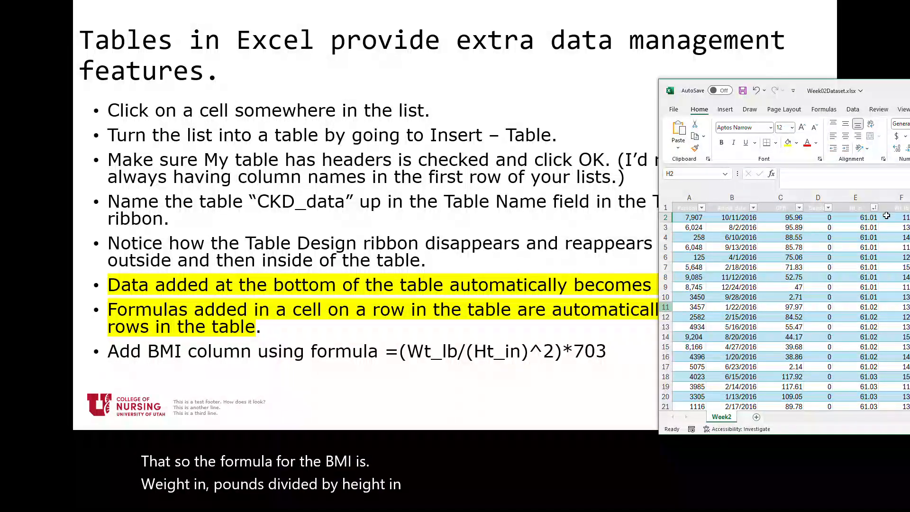
drag(906, 93, 634, 65)
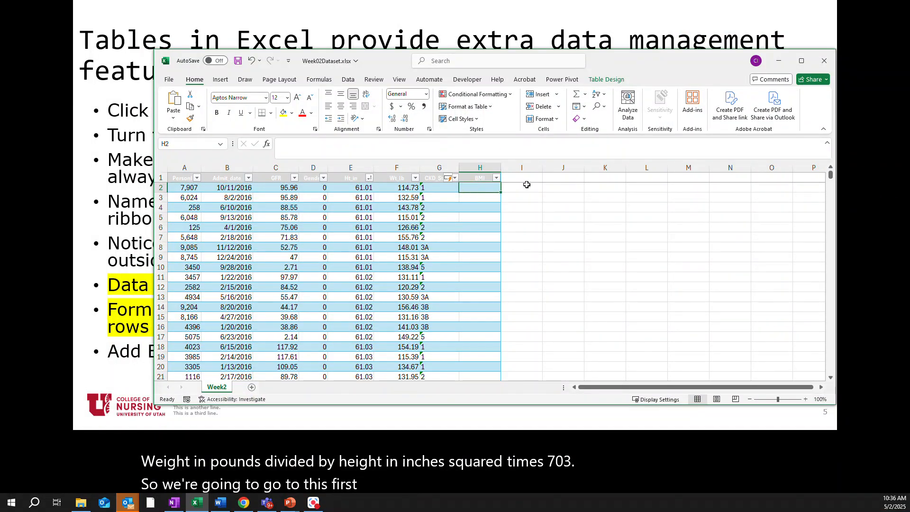
Start a formula in H2 that divides the row's Wt_lb value by its Ht_in value.
text(=)
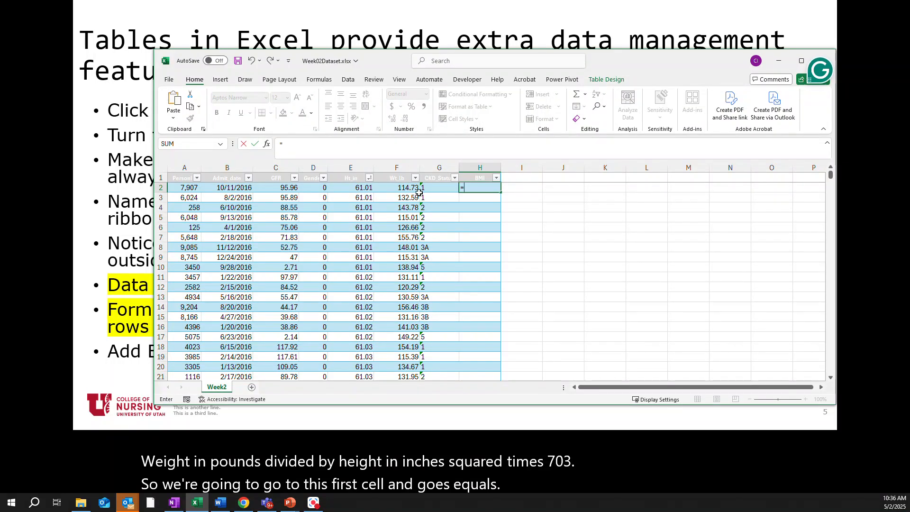
click(391, 189)
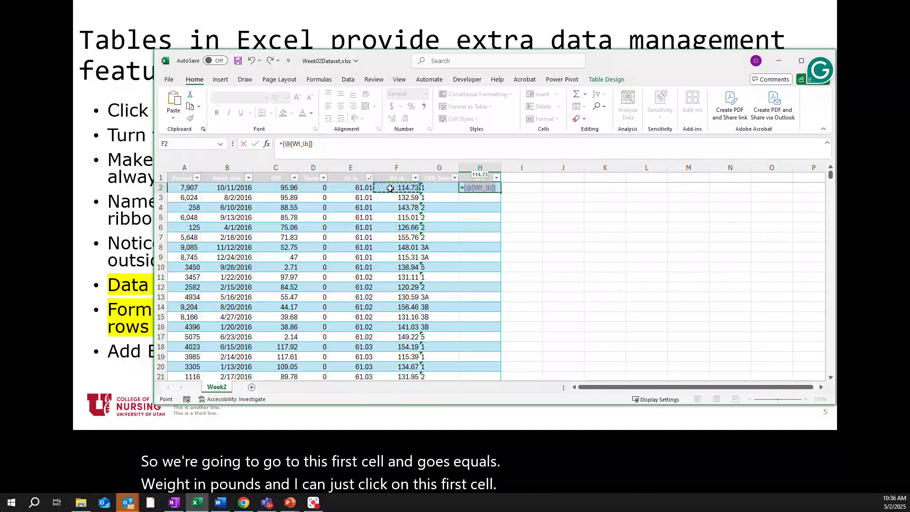
text(/)
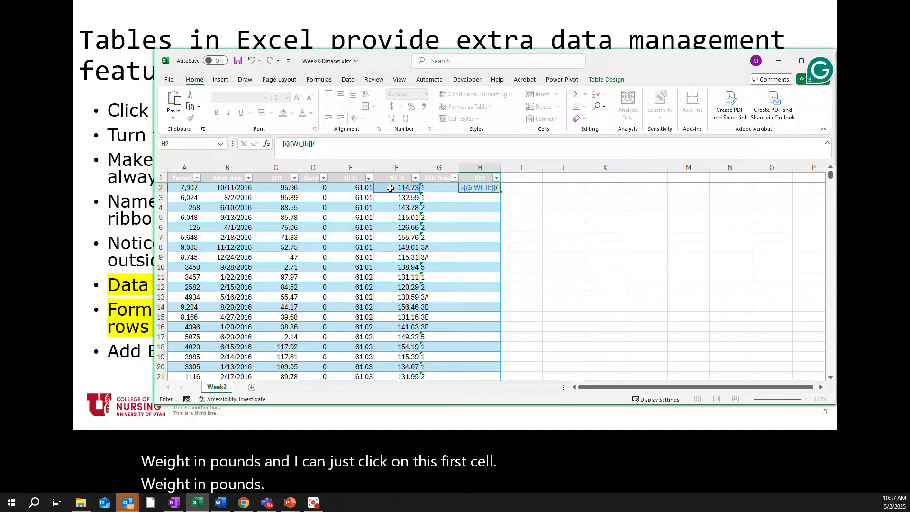
click(353, 188)
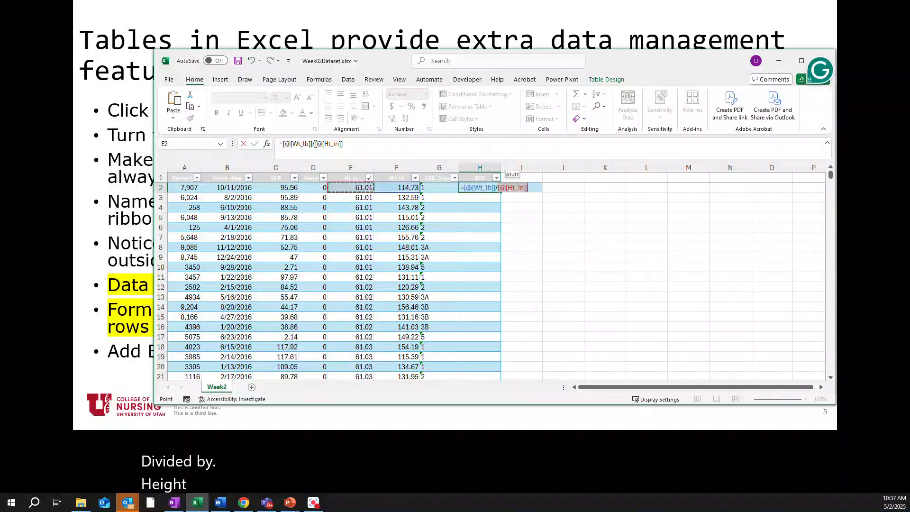
Add an exponent operator after Ht_in, enclose that part in parentheses, and wrap the whole division in another pair.
click(350, 151)
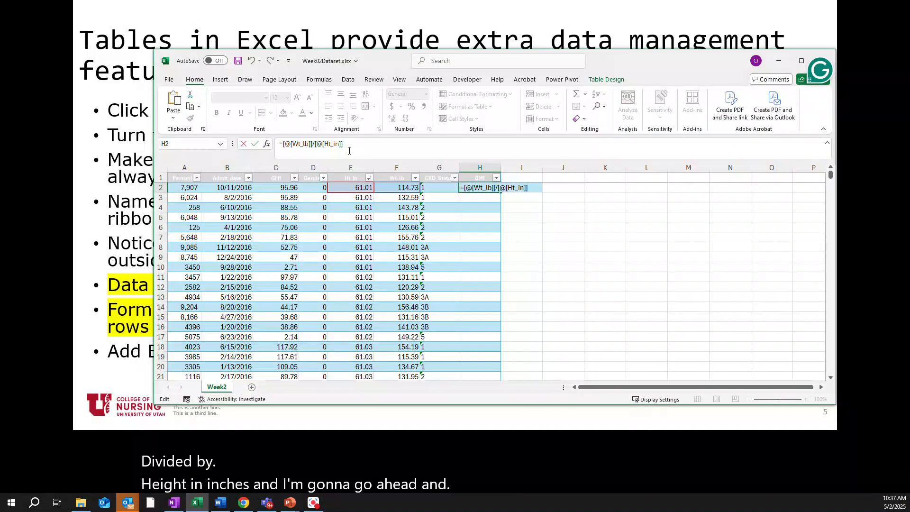
click(315, 143)
text(()
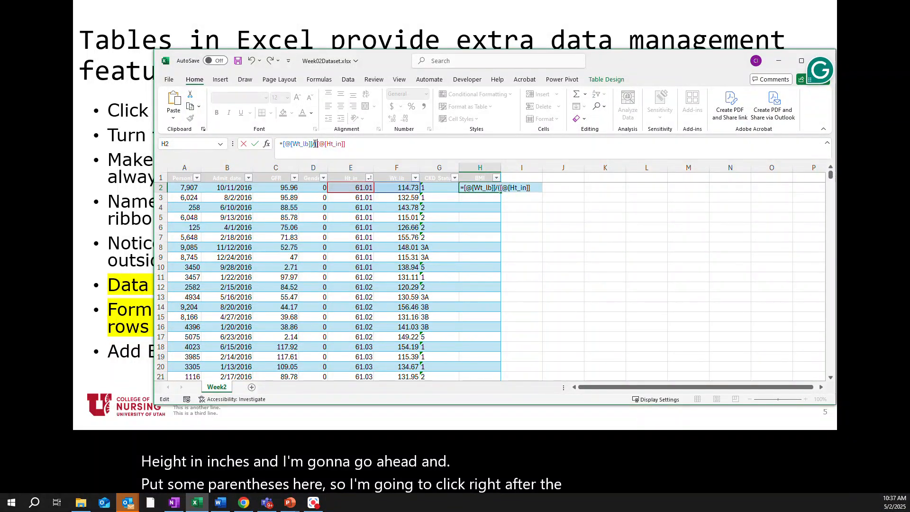
click(348, 144)
text(^)
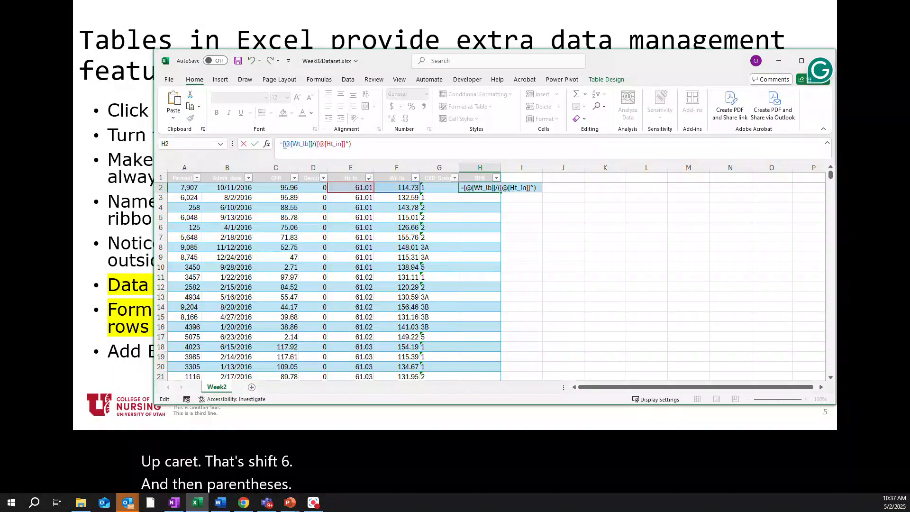
click(284, 145)
text(()
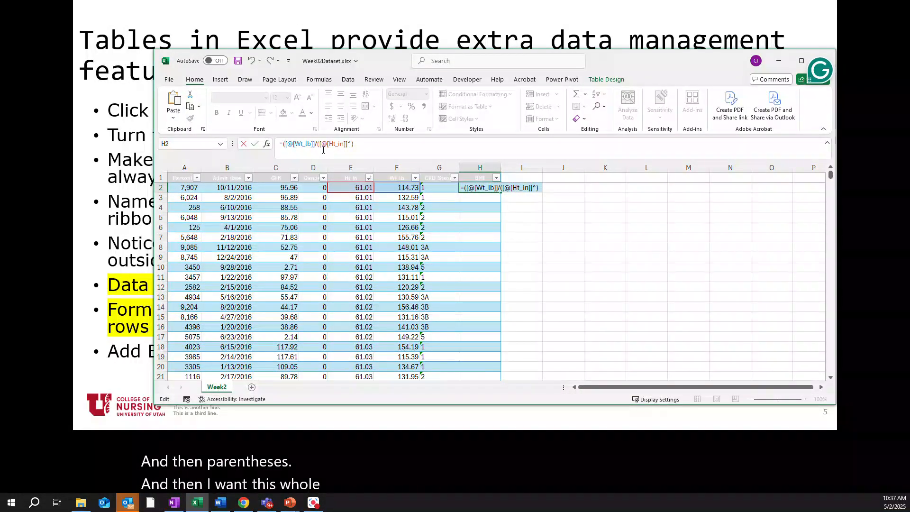
click(356, 144)
text())
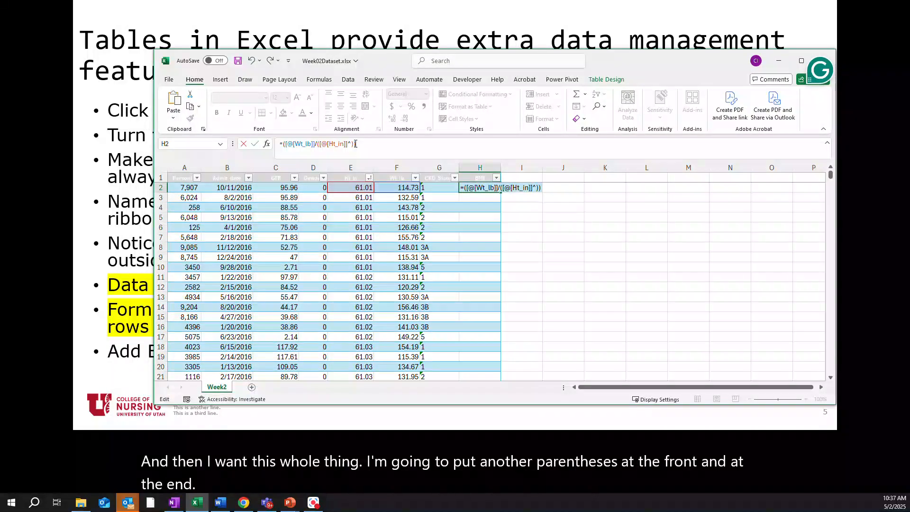
Multiply the expression by 703, try to enter the formula, and discard it.
text(*707)
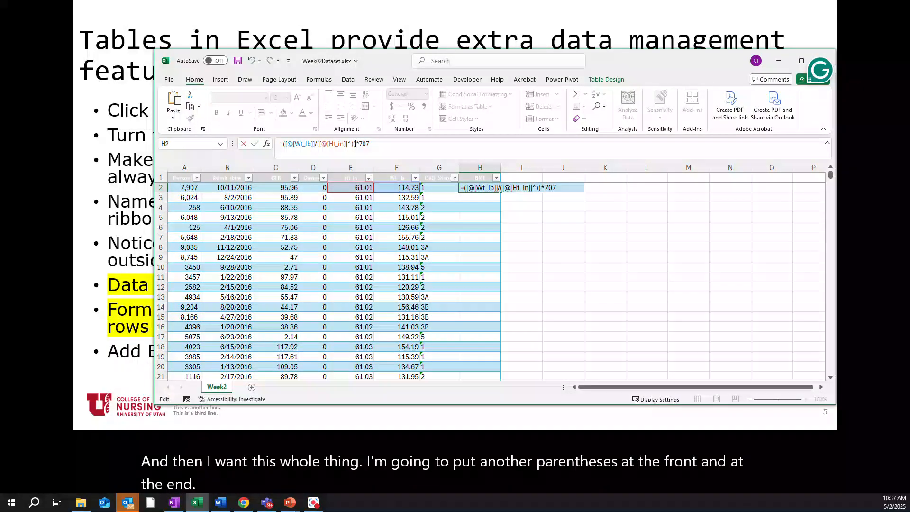
key(BackSpace)
text(3)
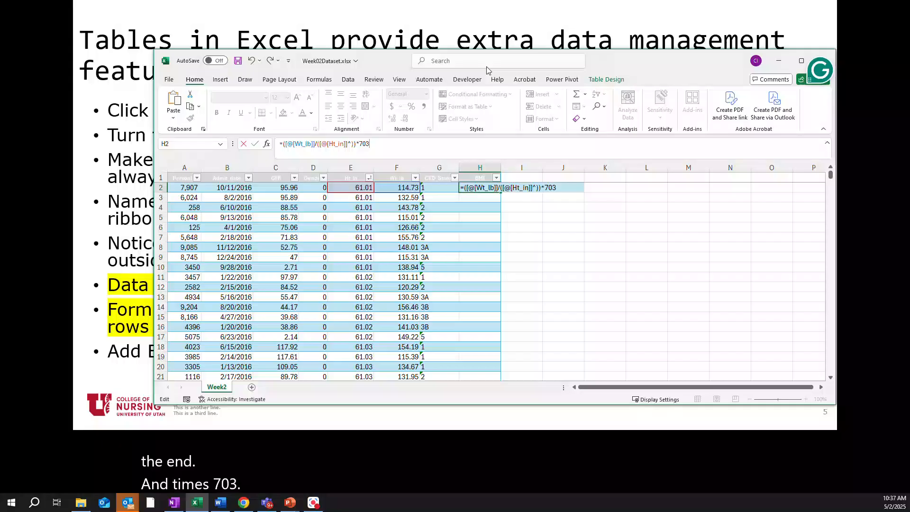
drag(382, 58, 412, 59)
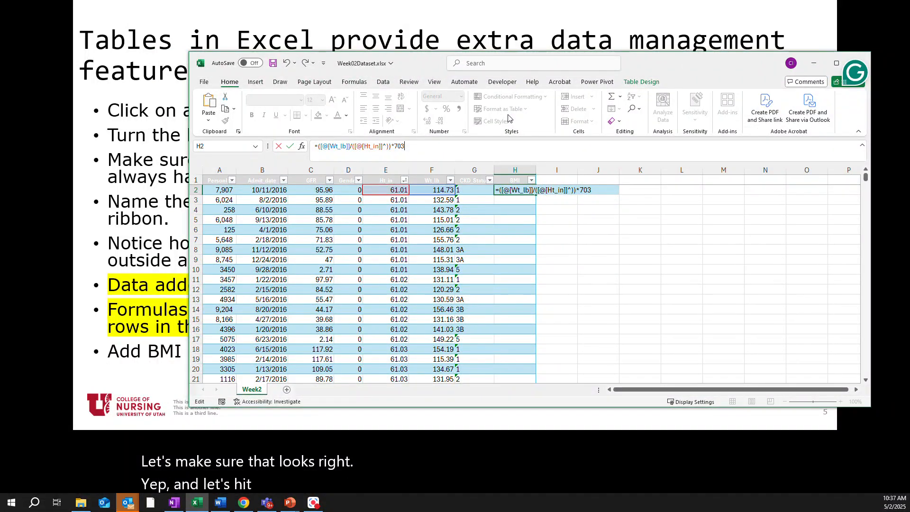
key(Return)
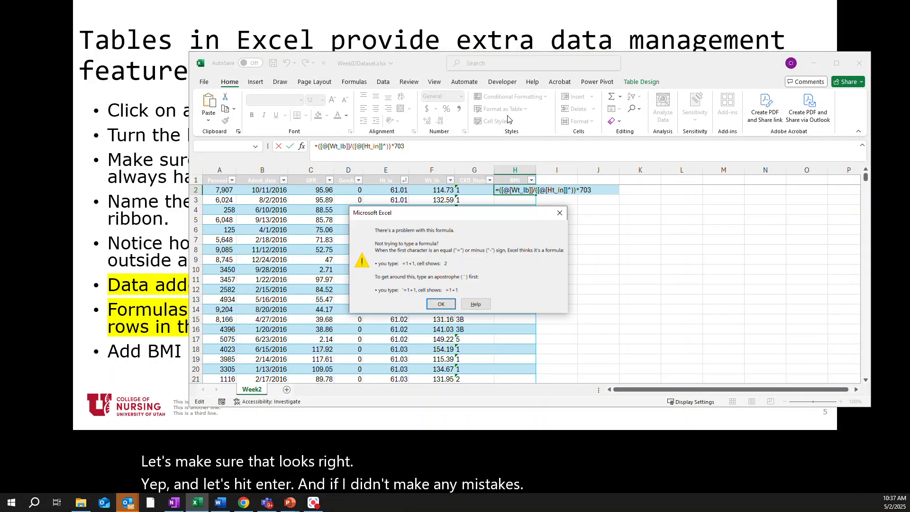
click(440, 305)
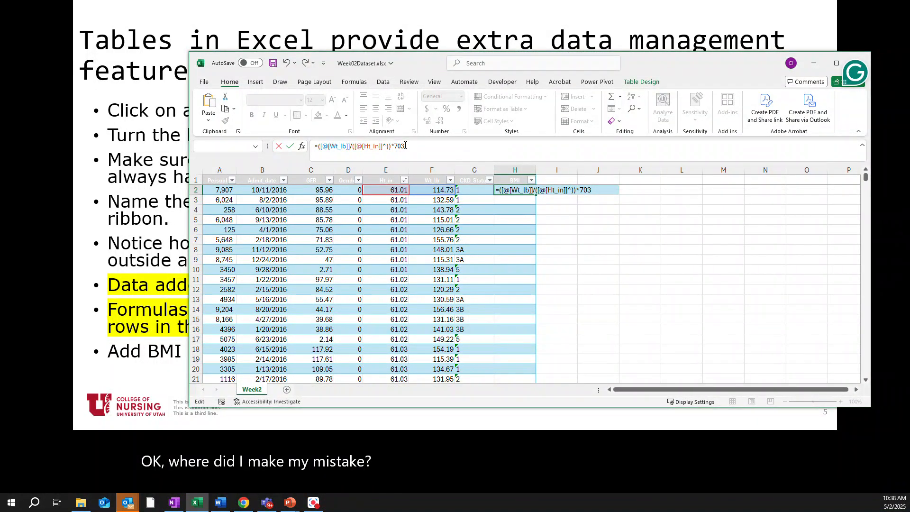
key(Escape)
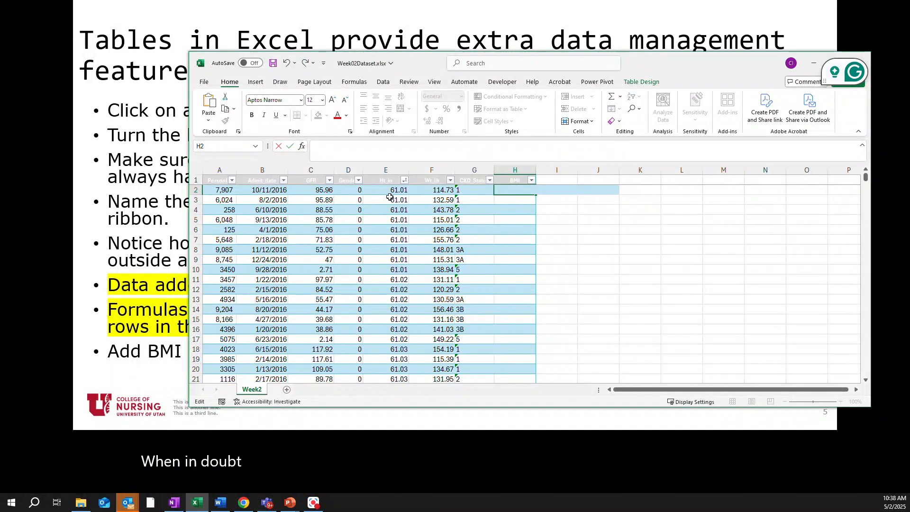
Restart the formula in H2 as the Wt_lb value in parentheses multiplied by 703.
text(=)
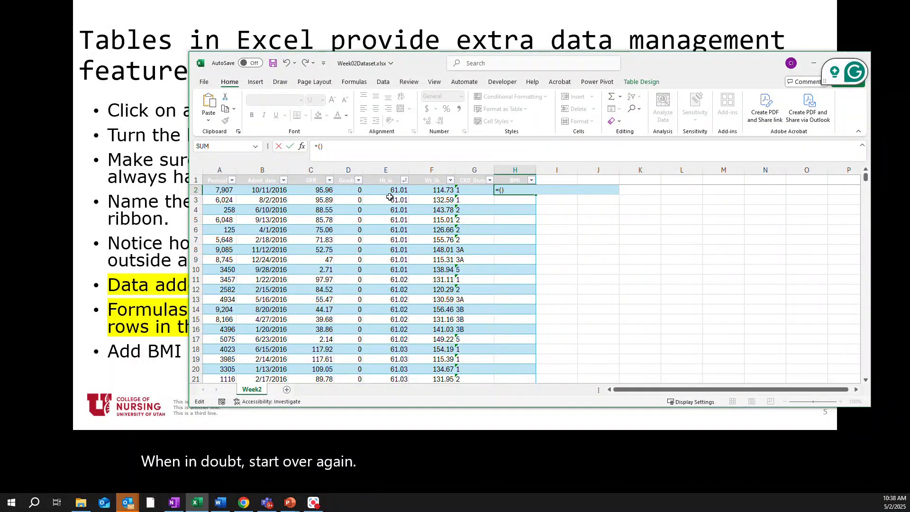
text(()*703)
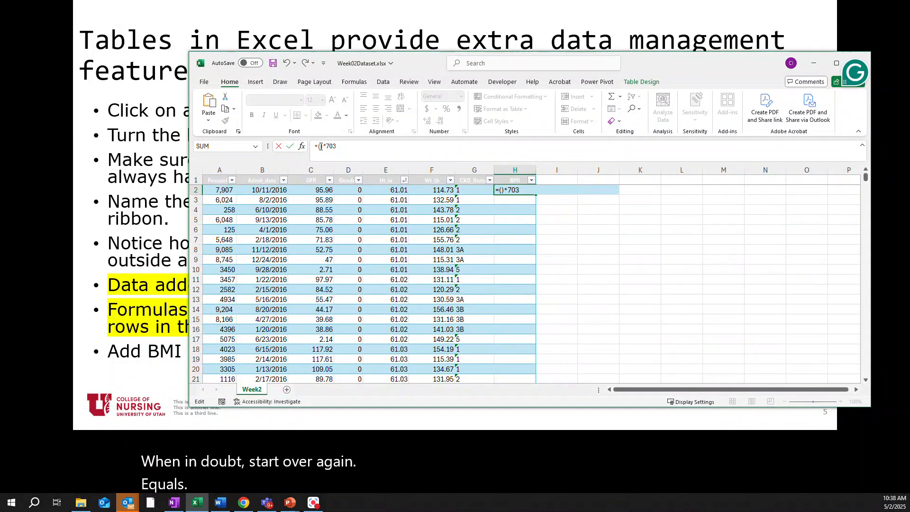
click(427, 191)
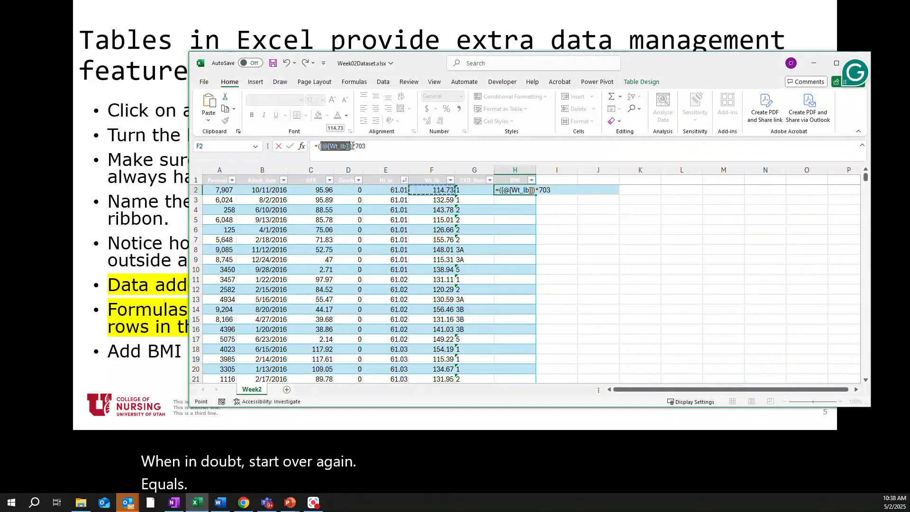
Insert a division operator between the parenthesized Wt_lb value and the multiplication by 703 in H2's formula.
click(377, 147)
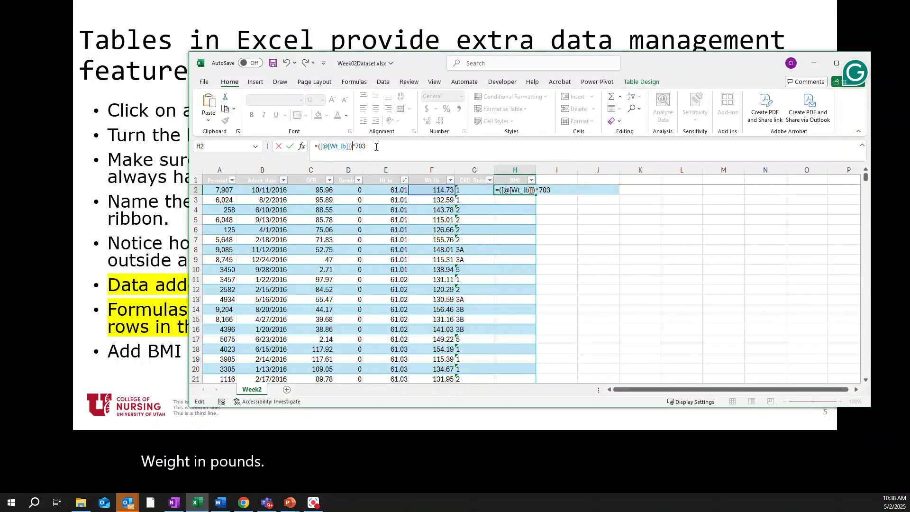
key(Left)
key(Left)
key(Left)
key(Left)
text(/)
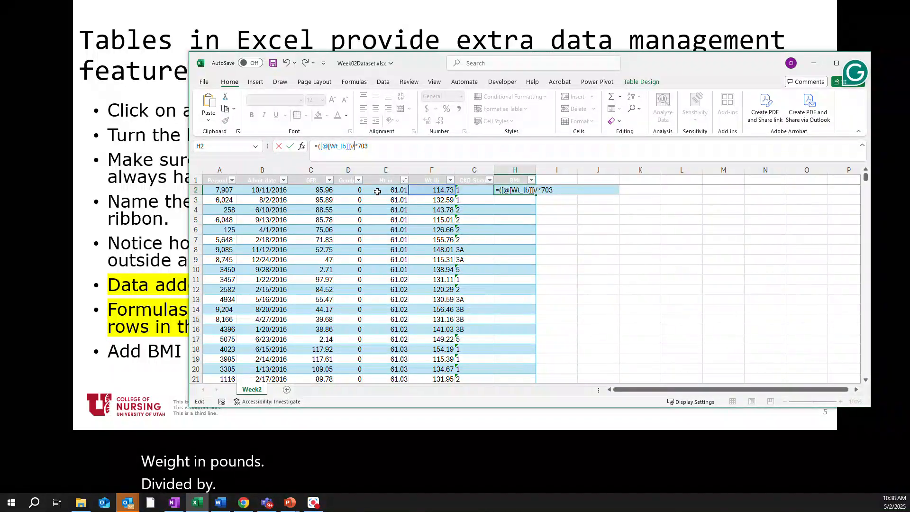
Add the row's Ht_in value squared in its own parentheses as the divisor, and enter the formula.
text(())
key(Left)
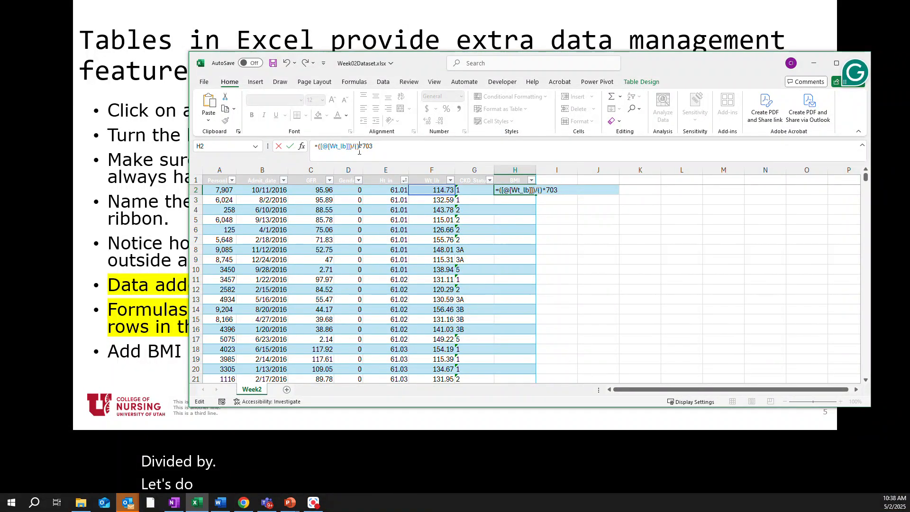
click(384, 192)
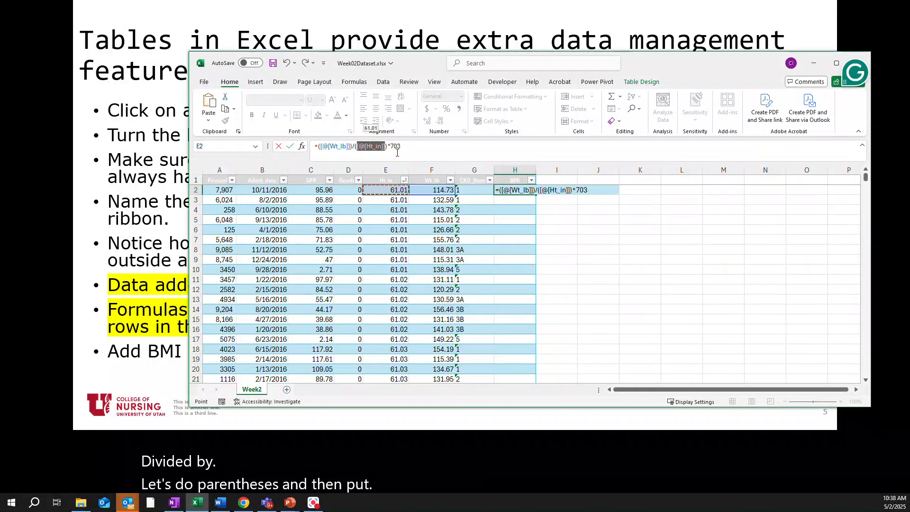
text(^2)
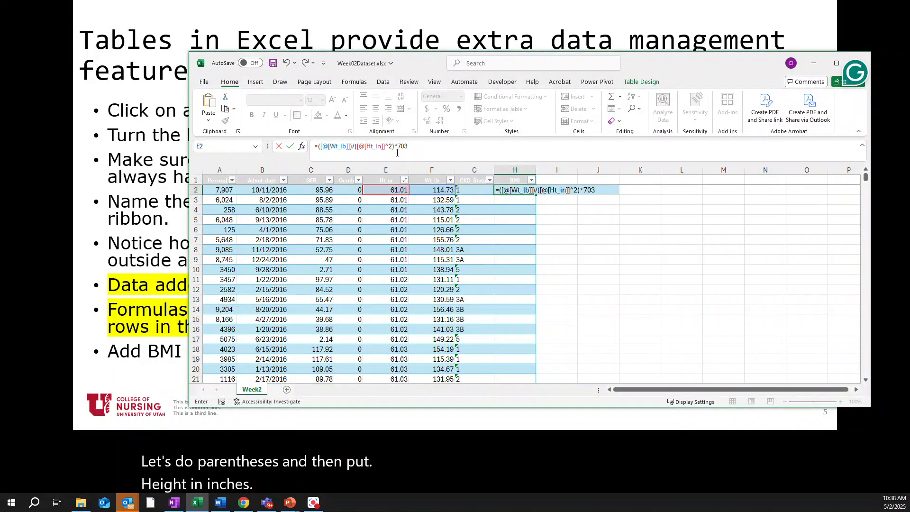
key(Return)
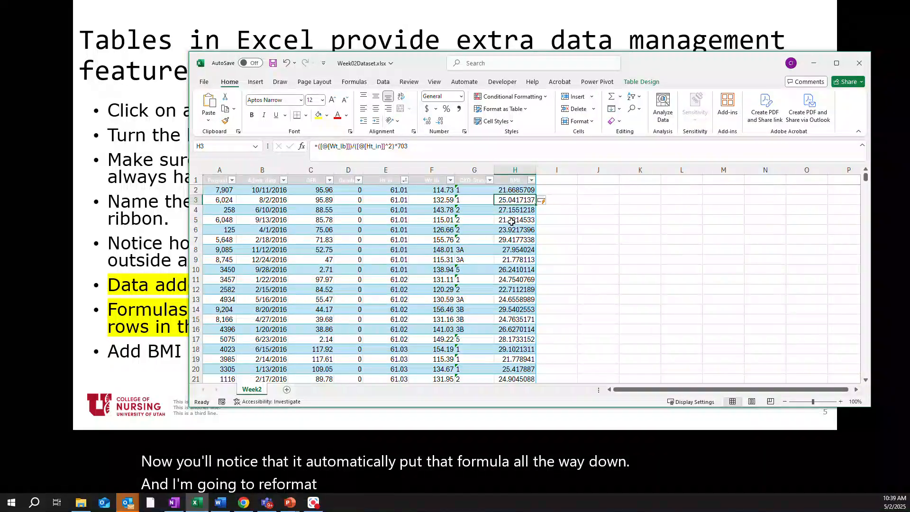
Format the BMI column as Number with 0 decimal places.
click(506, 169)
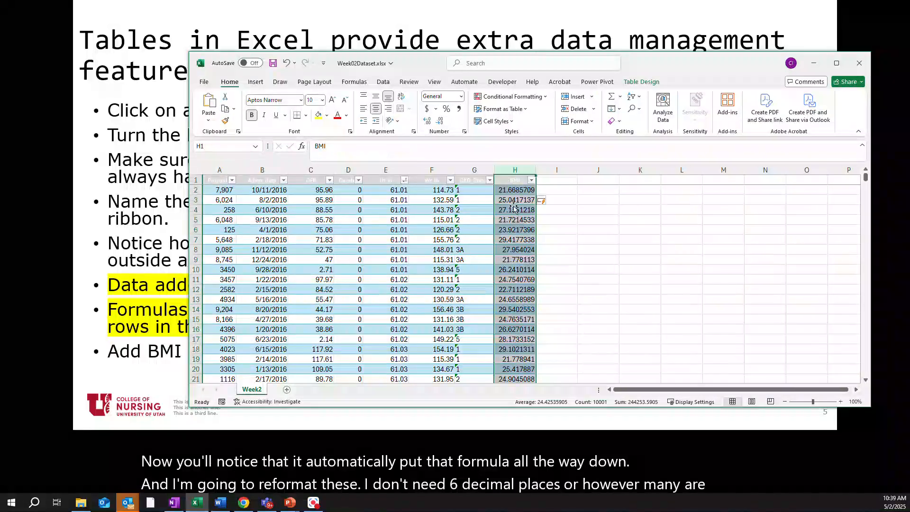
right_click(514, 209)
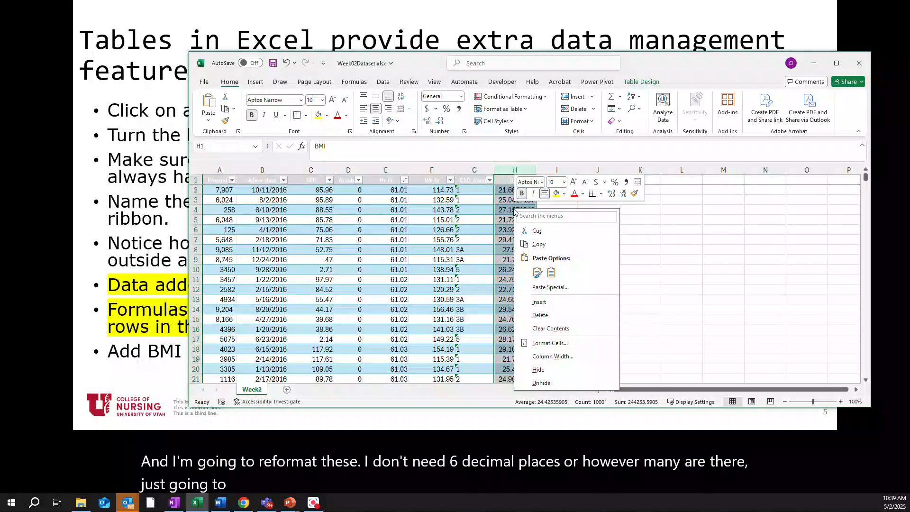
click(551, 343)
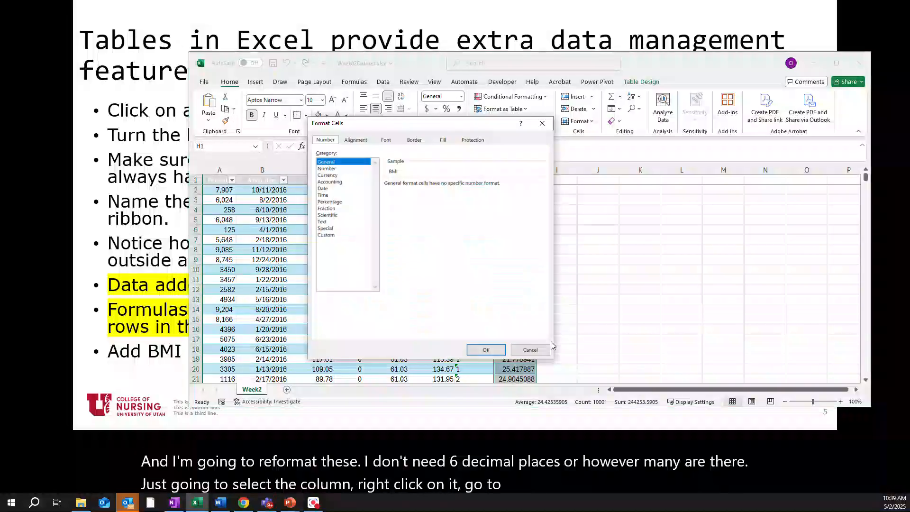
click(332, 170)
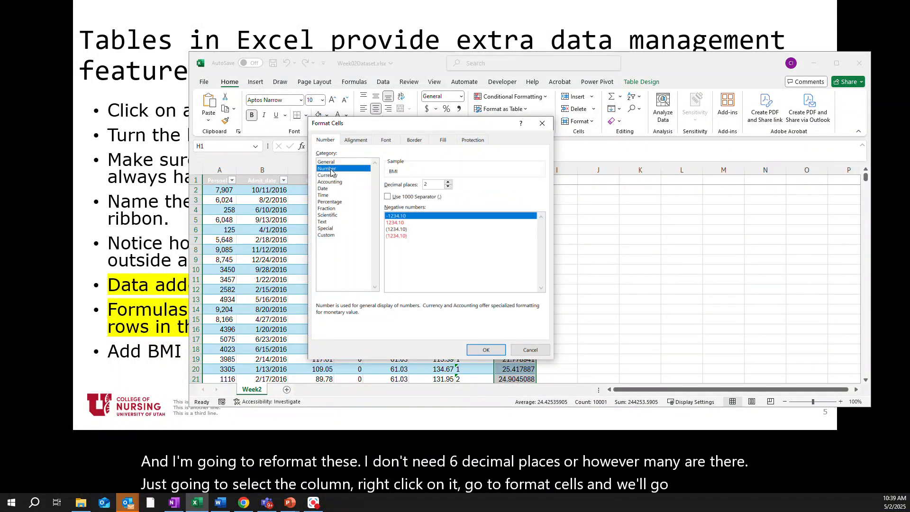
click(448, 188)
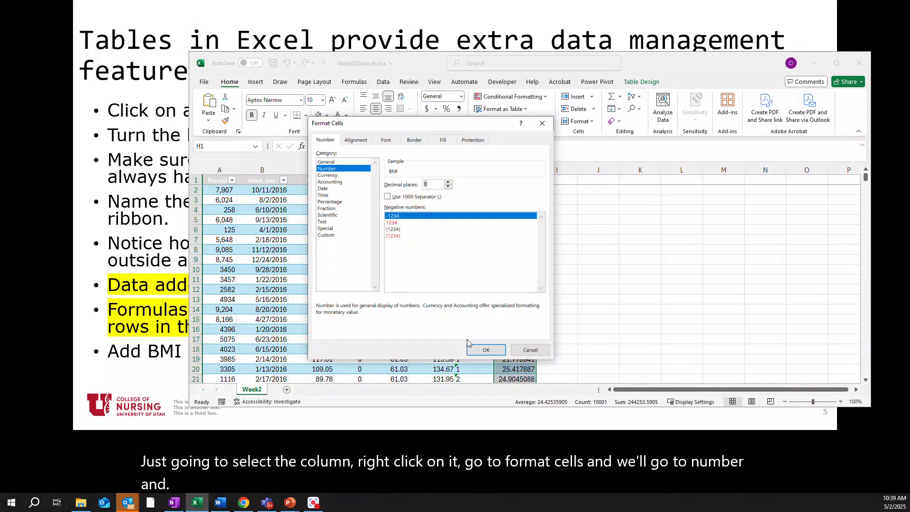
click(488, 352)
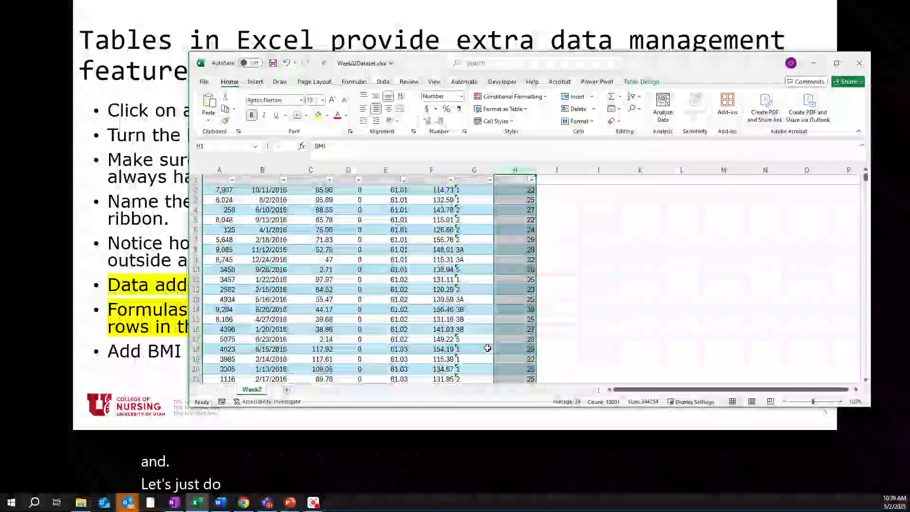
click(516, 195)
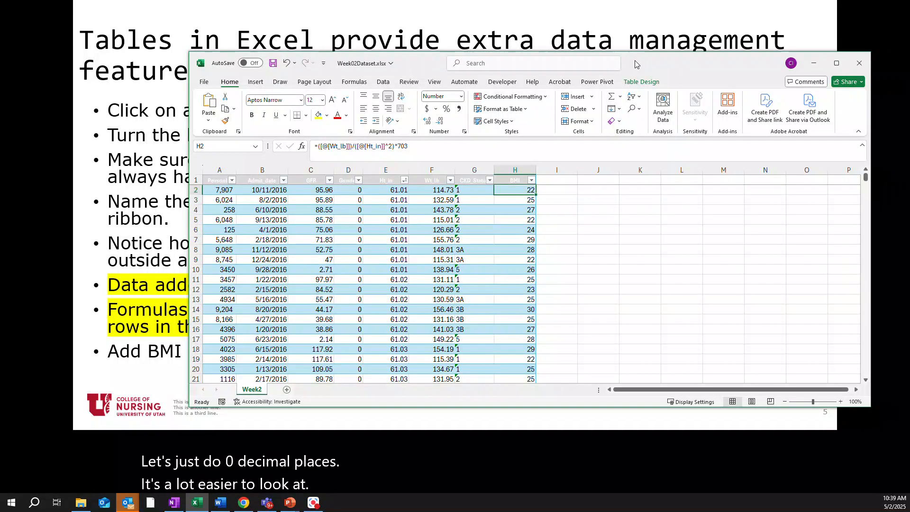
Advance the slideshow to the analysis checklist slide, and switch to the NURS6671_Checklist_W2 GitHub page in an enlarged browser window.
drag(636, 61, 620, 85)
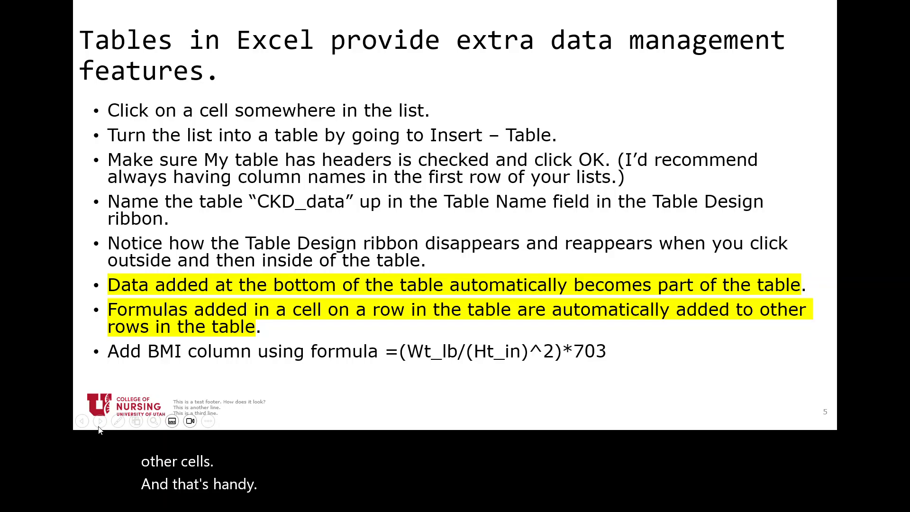
click(99, 423)
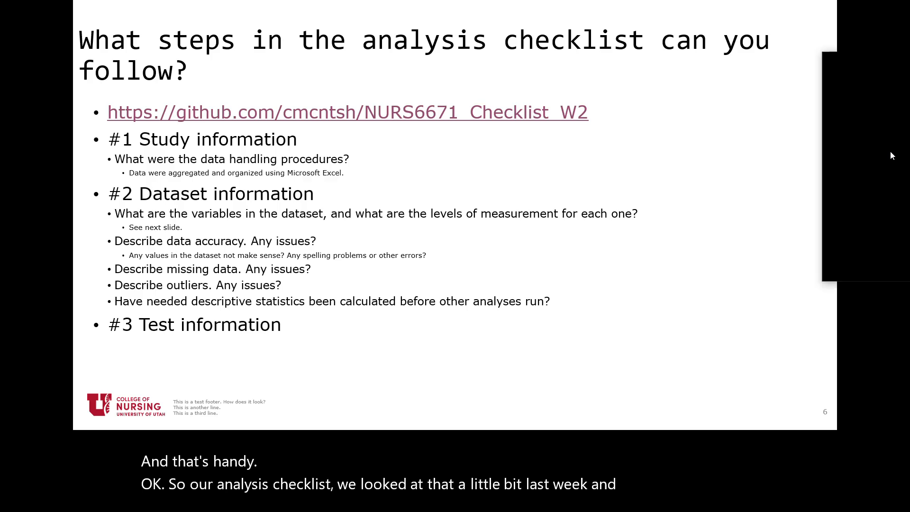
key(alt+Tab)
drag(598, 43, 332, 39)
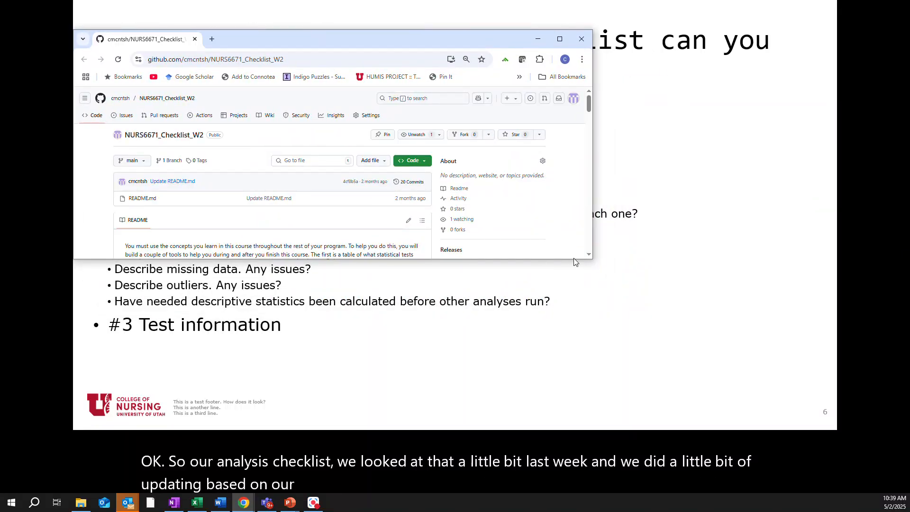
drag(592, 261, 841, 453)
Read through the README's Analysis/Critique Checklist, covering the study information and dataset information sections.
scroll(542, 310, down, 15)
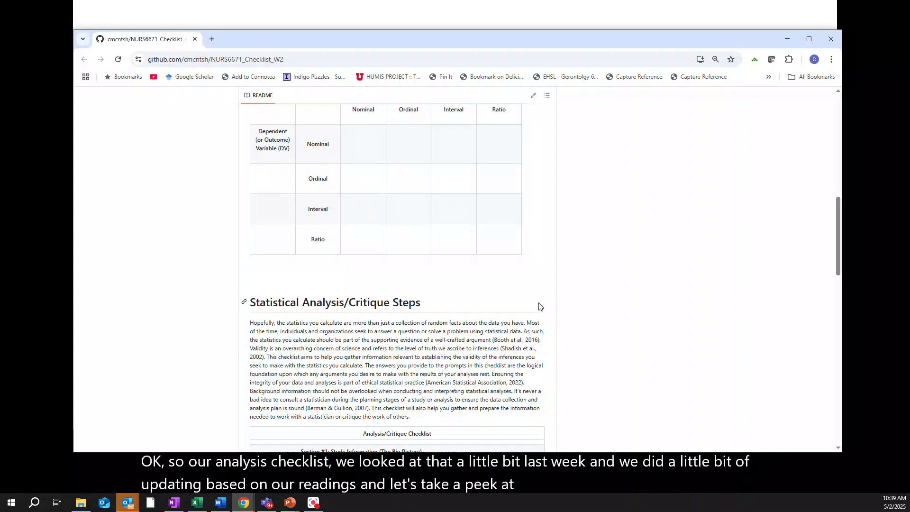
scroll(540, 306, down, 1)
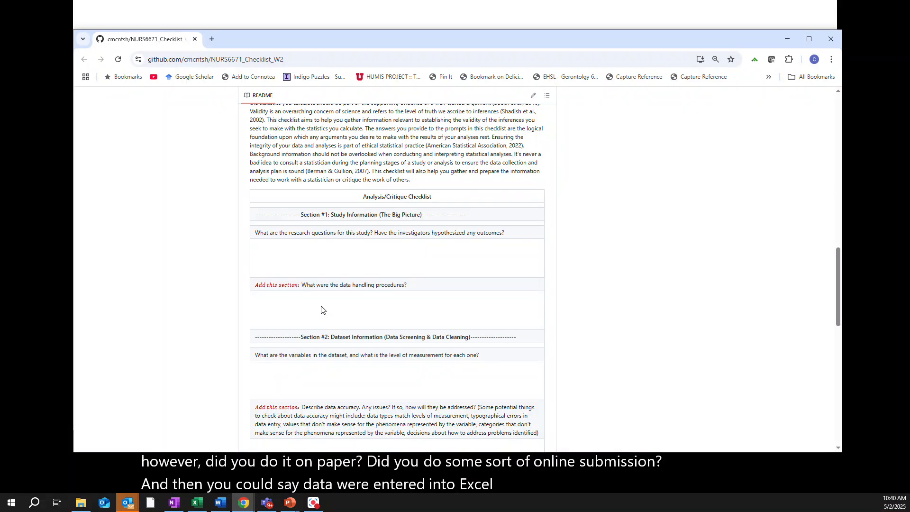
scroll(332, 295, down, 3)
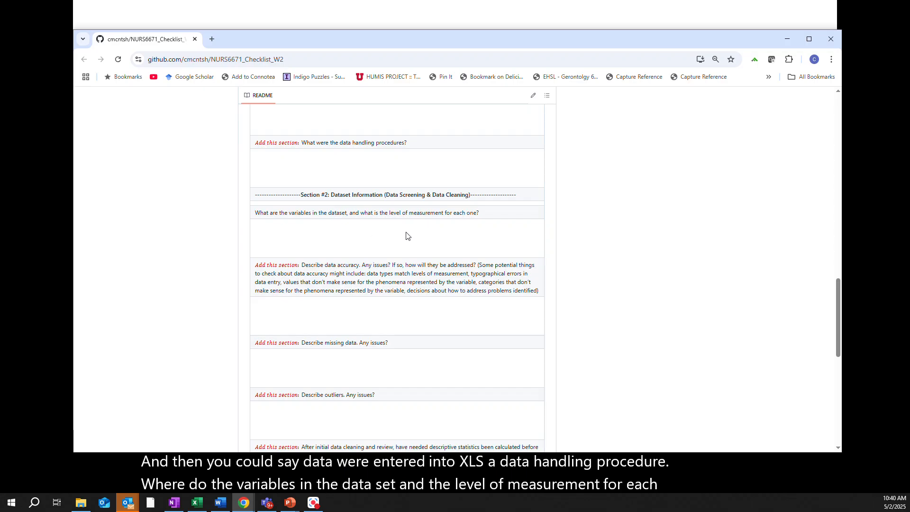
scroll(411, 247, down, 1)
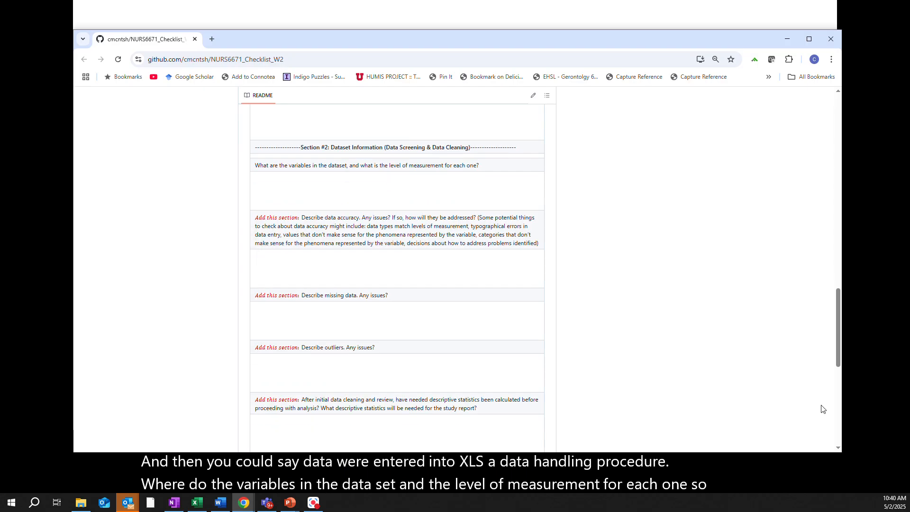
Switch to the Week02Dataset workbook, review the table's variables starting from the PersonID header, and move the workbook out of the way.
key(alt+Tab)
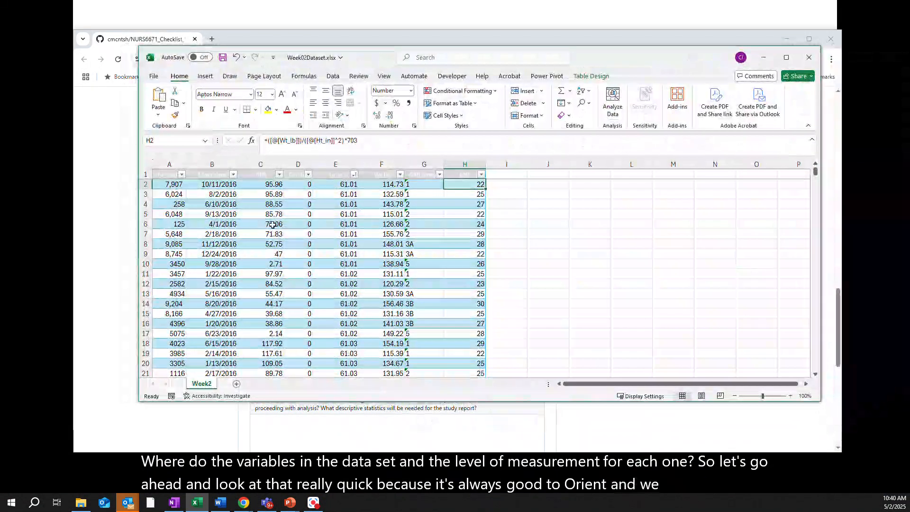
click(161, 176)
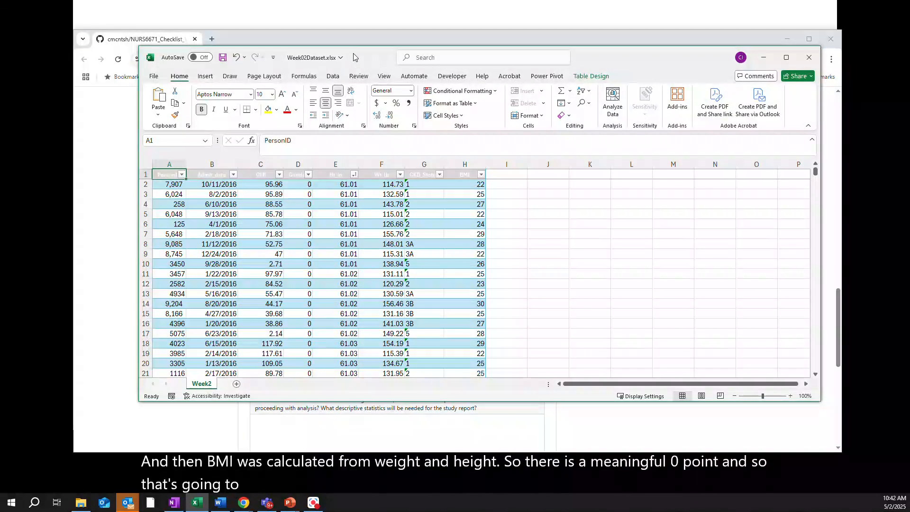
key(super+Right)
drag(364, 53, 909, 97)
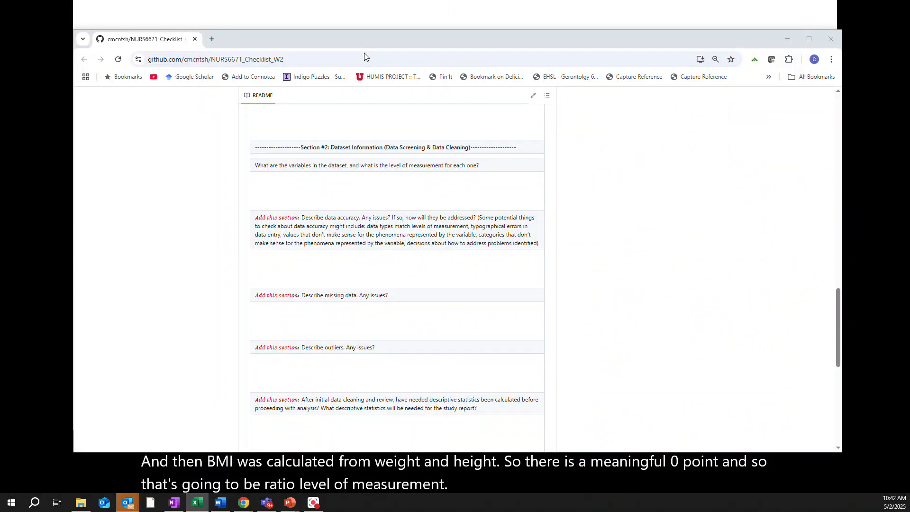
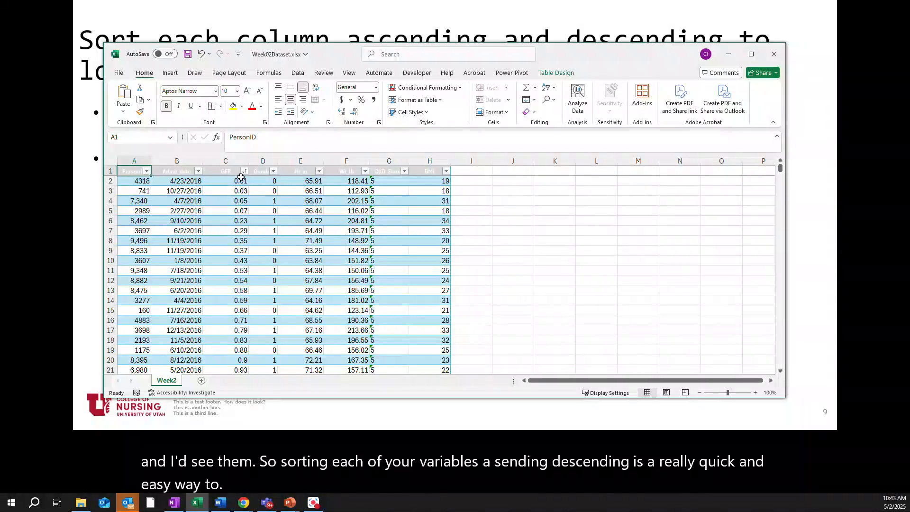
Sort the table by GFR from largest to smallest, and by Gender in ascending and then descending order.
click(244, 172)
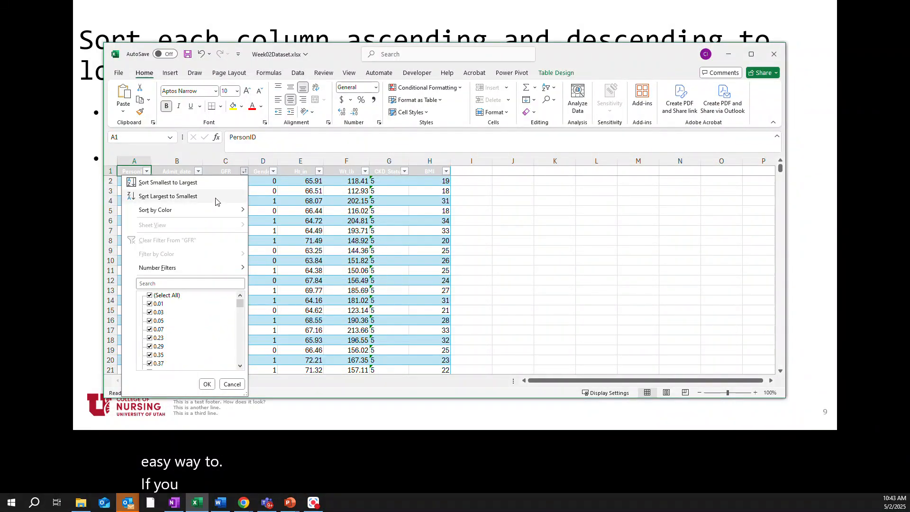
click(216, 198)
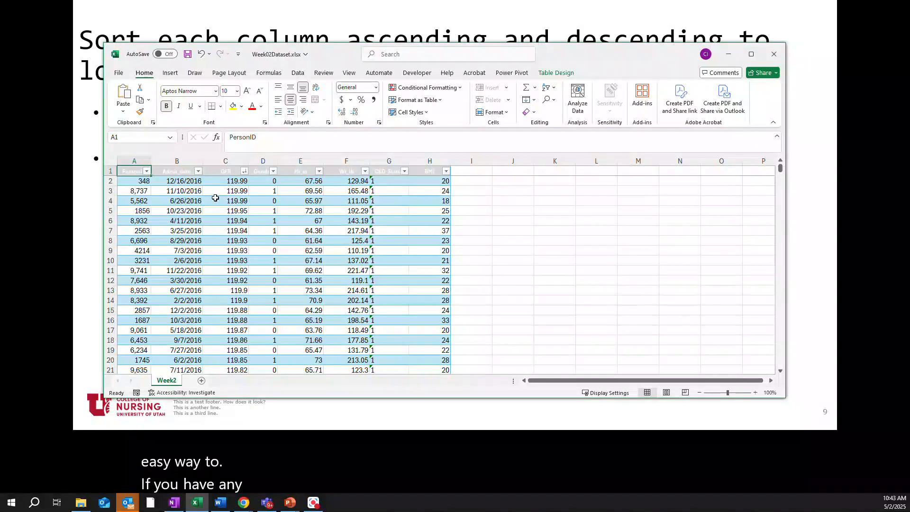
click(274, 172)
click(249, 184)
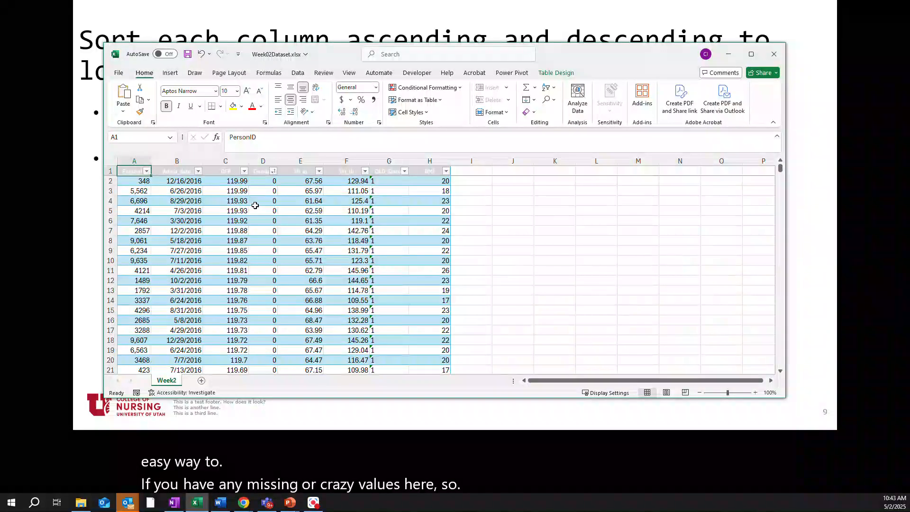
click(274, 172)
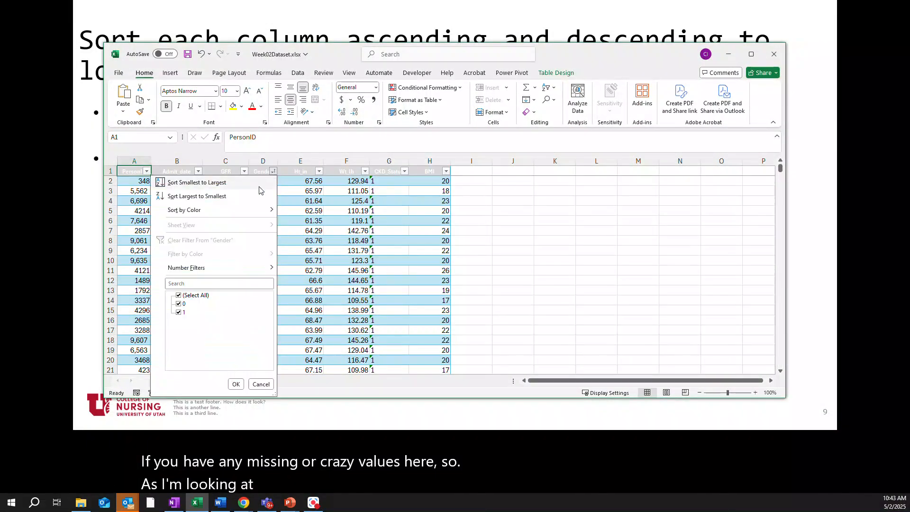
click(256, 197)
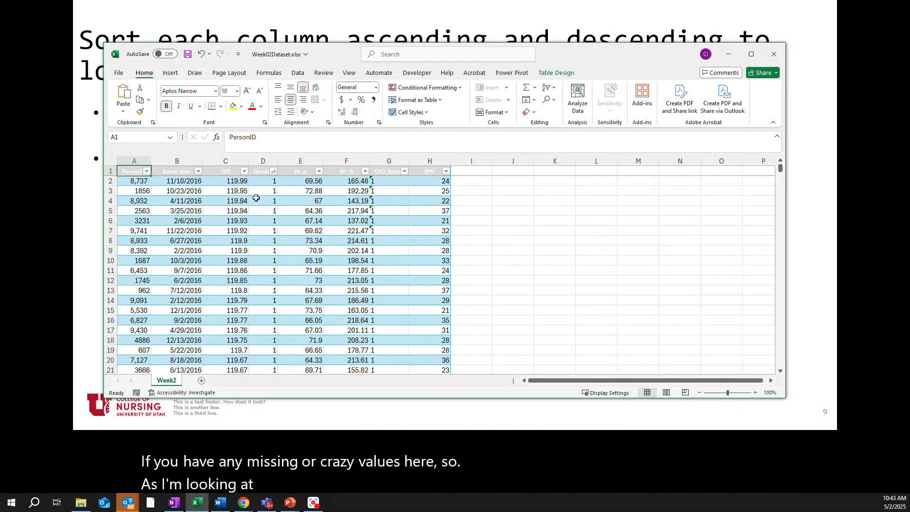
Sort the table by Ht_in from smallest to largest, then from largest to smallest.
click(319, 171)
click(297, 185)
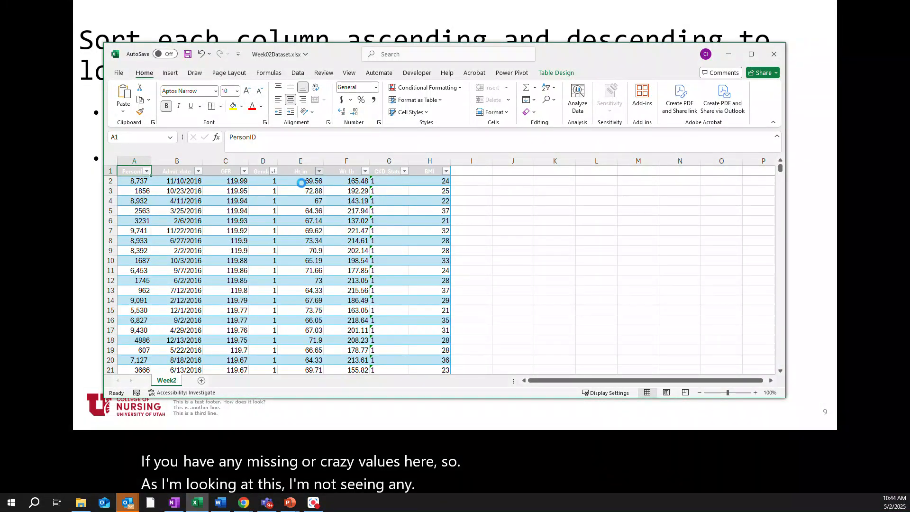
click(319, 171)
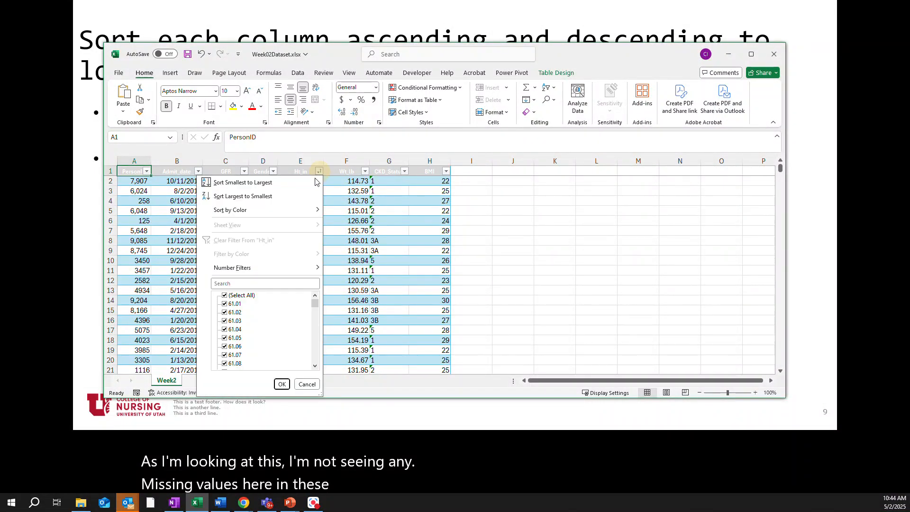
click(301, 198)
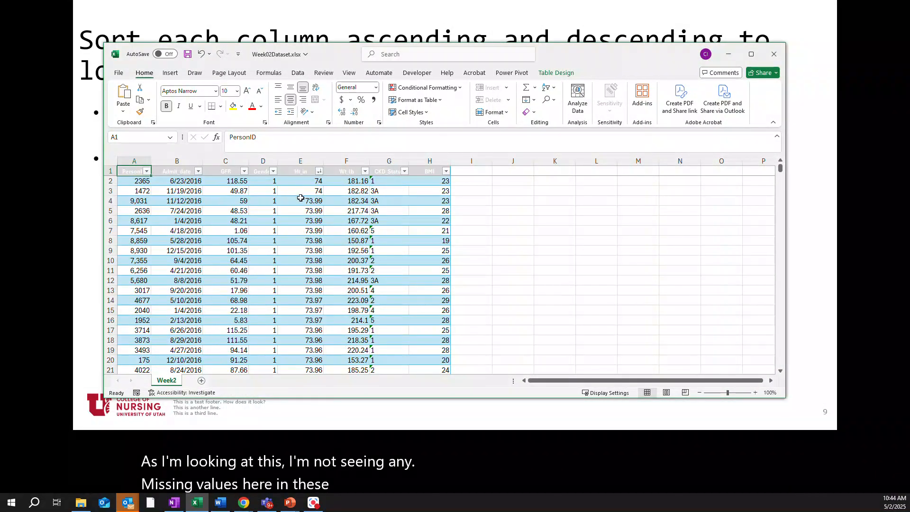
Sort the table by Wt_lb from smallest to largest, then from largest to smallest.
click(365, 171)
click(346, 185)
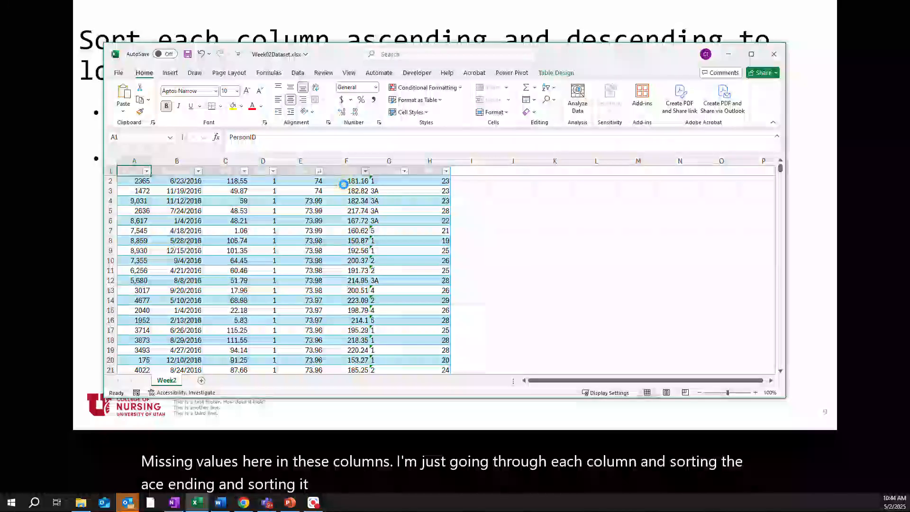
click(365, 171)
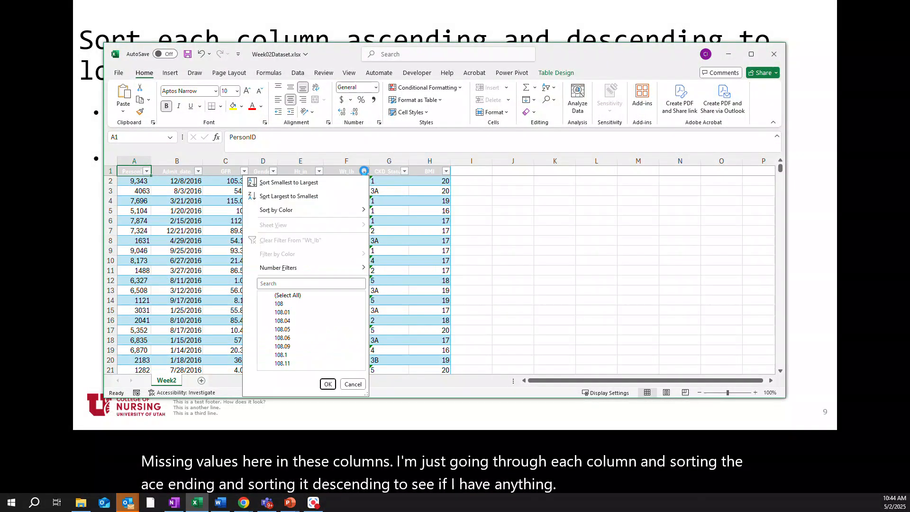
click(354, 196)
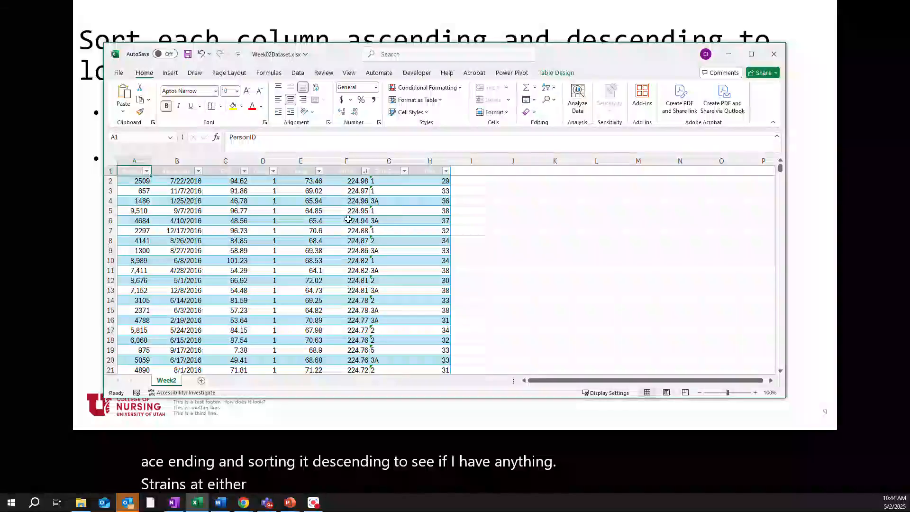
Sort the table by CKD_Status from A to Z, then from Z to A.
click(404, 171)
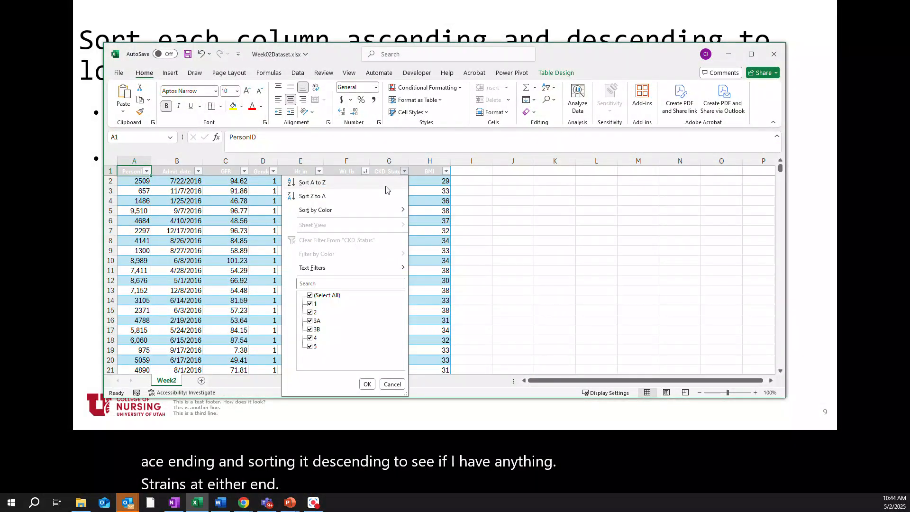
click(382, 187)
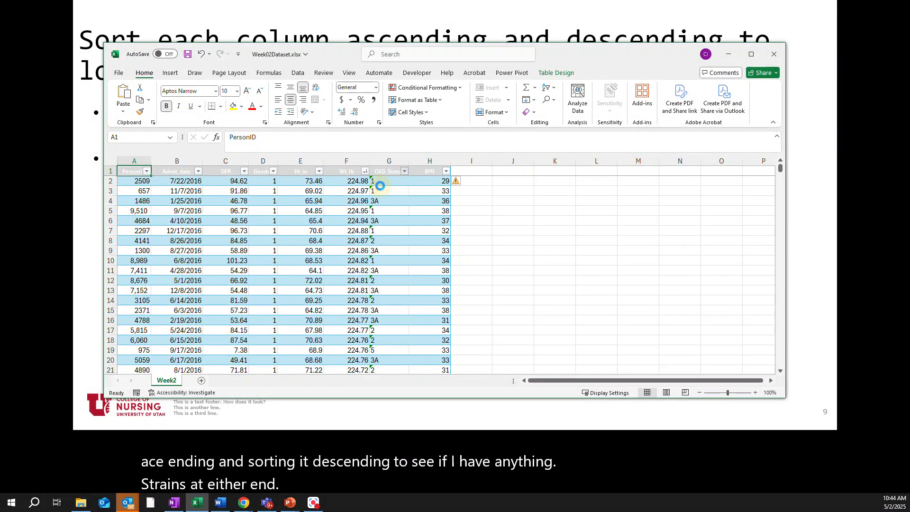
click(404, 170)
click(385, 197)
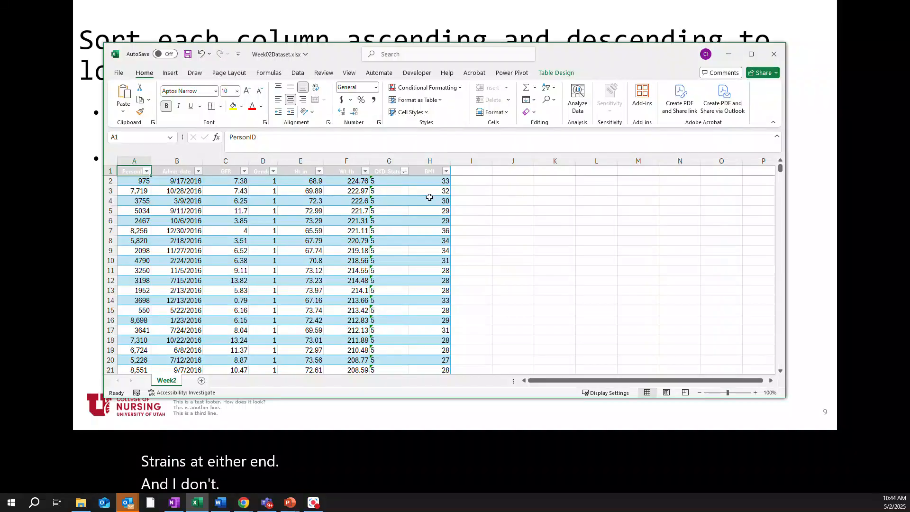
Sort the table by BMI from smallest to largest, then from largest to smallest.
click(446, 172)
click(433, 185)
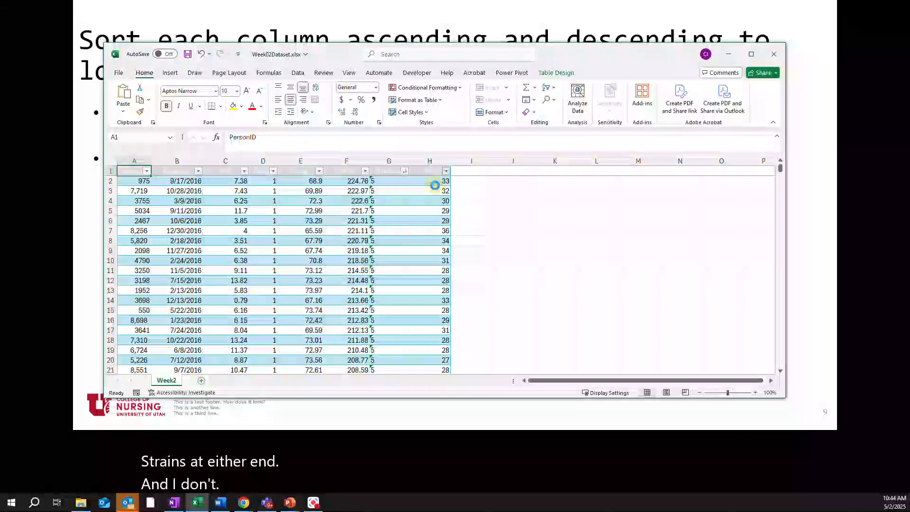
click(447, 171)
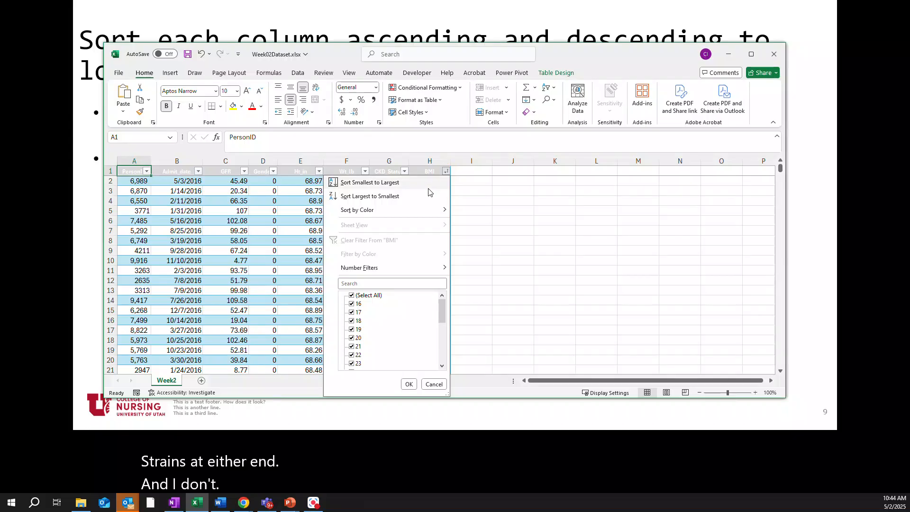
click(426, 196)
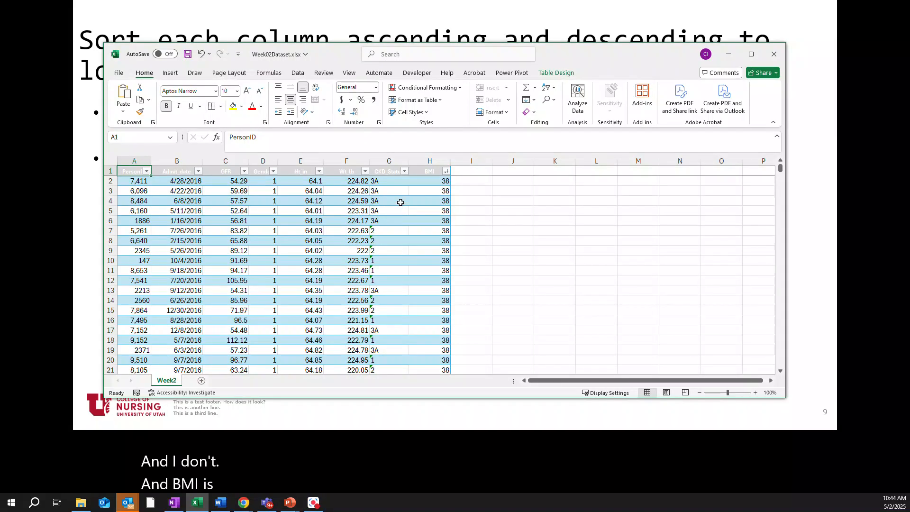
Check the filter categories of CKD_Status and Gender for misspelled or extra entries, leaving the filters unchanged.
click(404, 173)
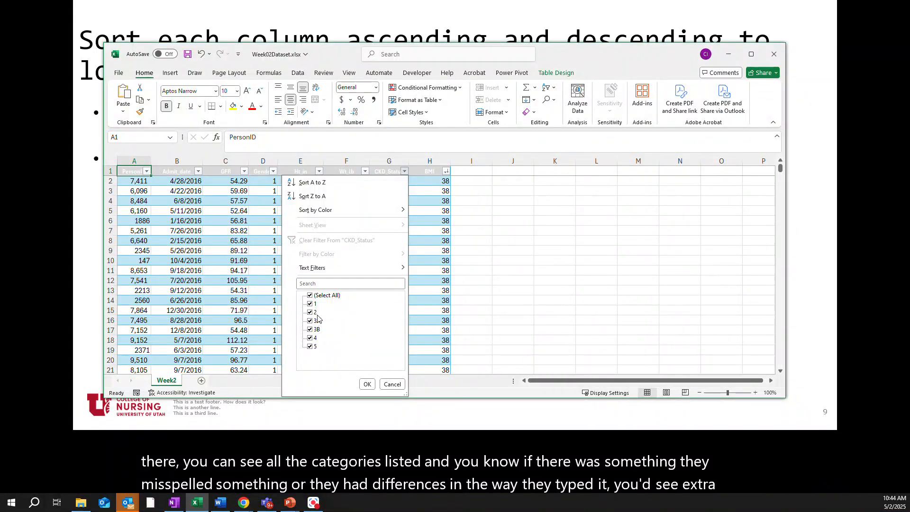
click(368, 384)
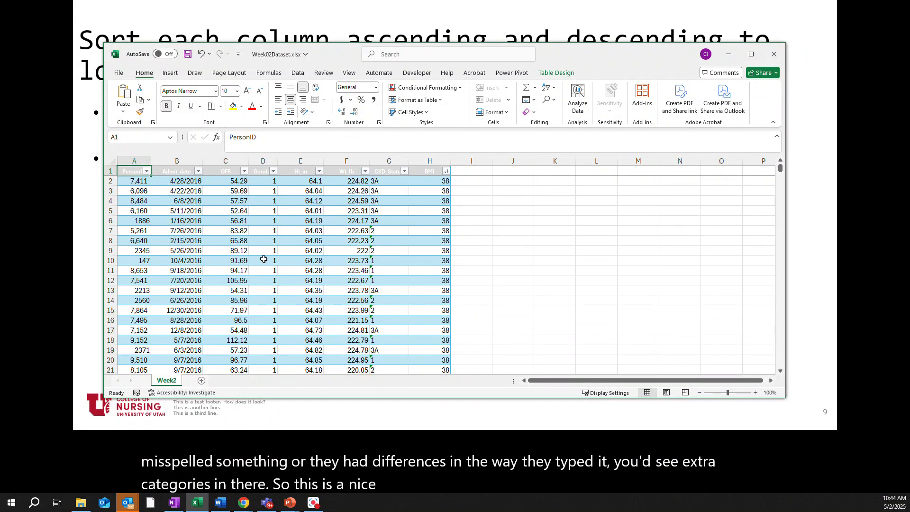
click(273, 171)
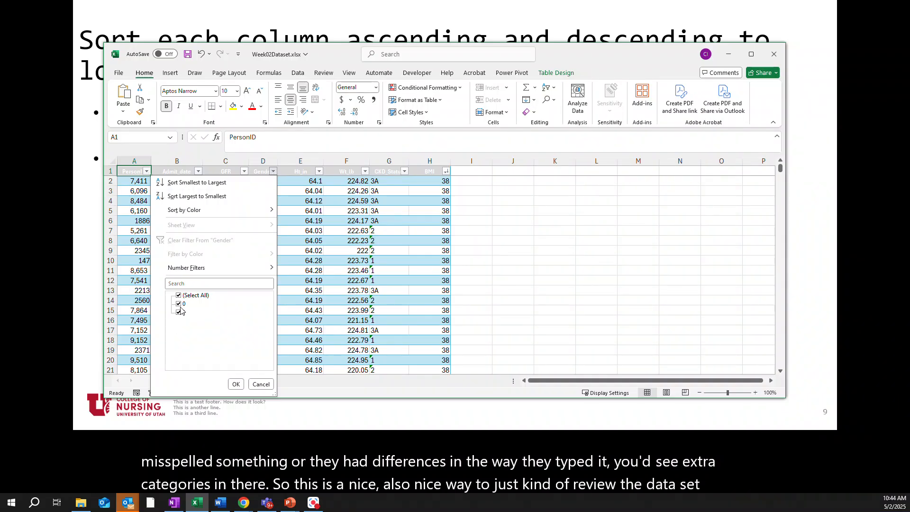
click(260, 385)
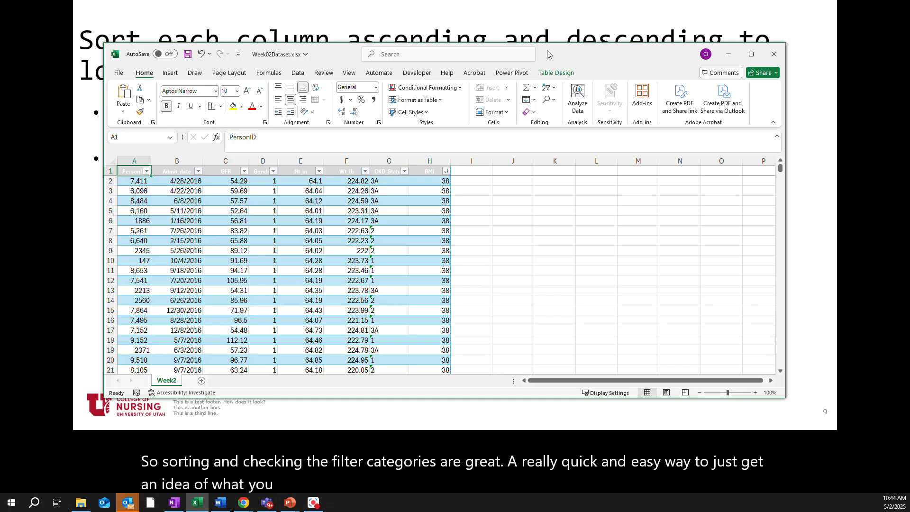
Move the workbook off the slideshow, look ahead at the filter category and z-score slides, and return to the pivot tables slide.
key(super+Right)
drag(909, 106, 581, 83)
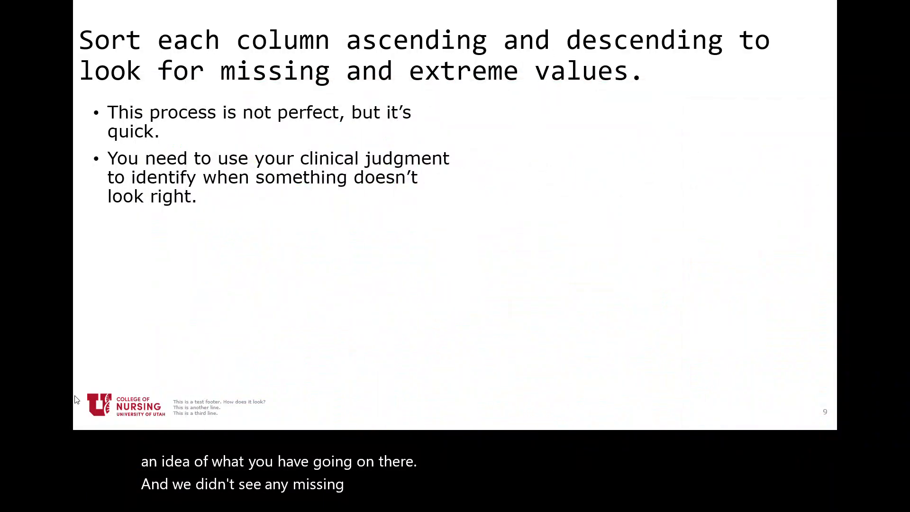
click(100, 421)
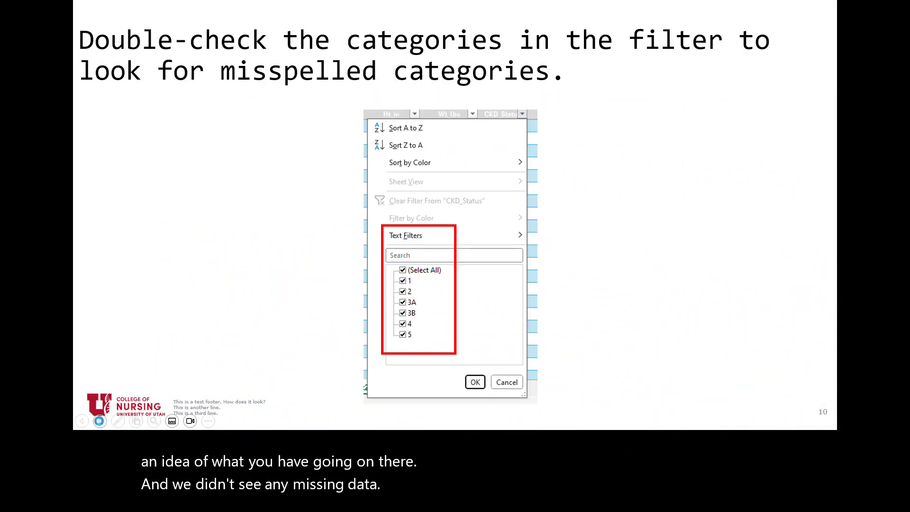
click(100, 422)
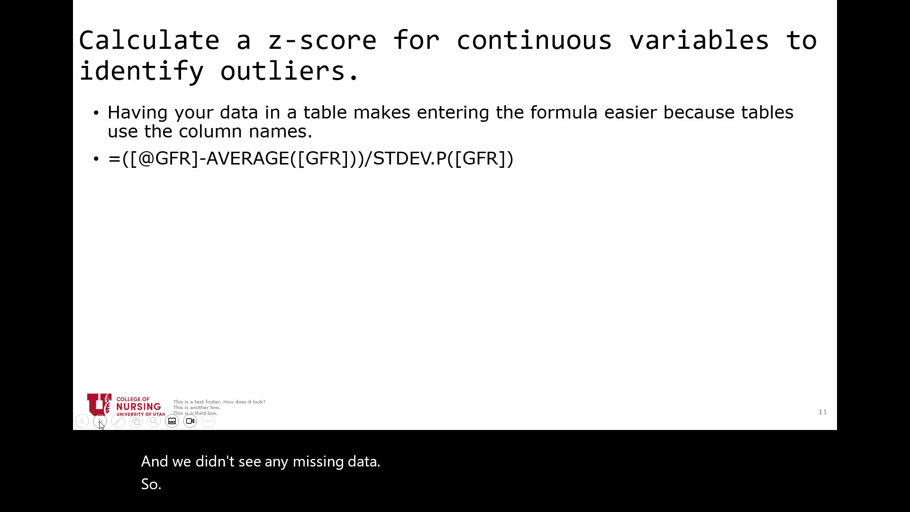
click(82, 422)
click(82, 421)
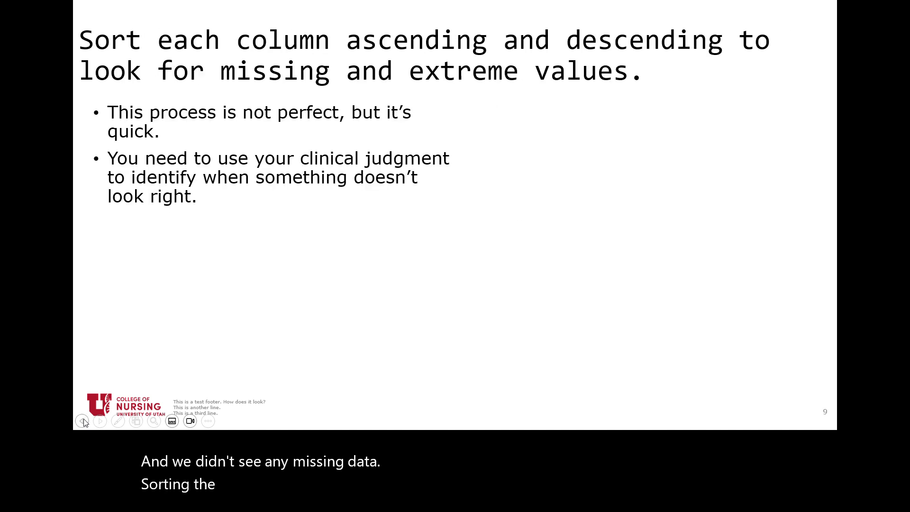
click(83, 421)
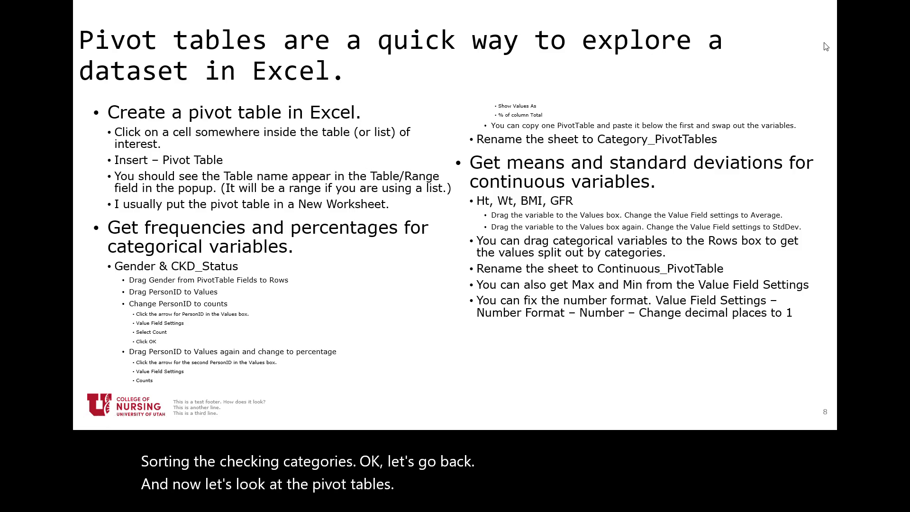
Bring the workbook back over the slide and insert a PivotTable from the CKD_data table in a new worksheet.
drag(909, 83, 711, 47)
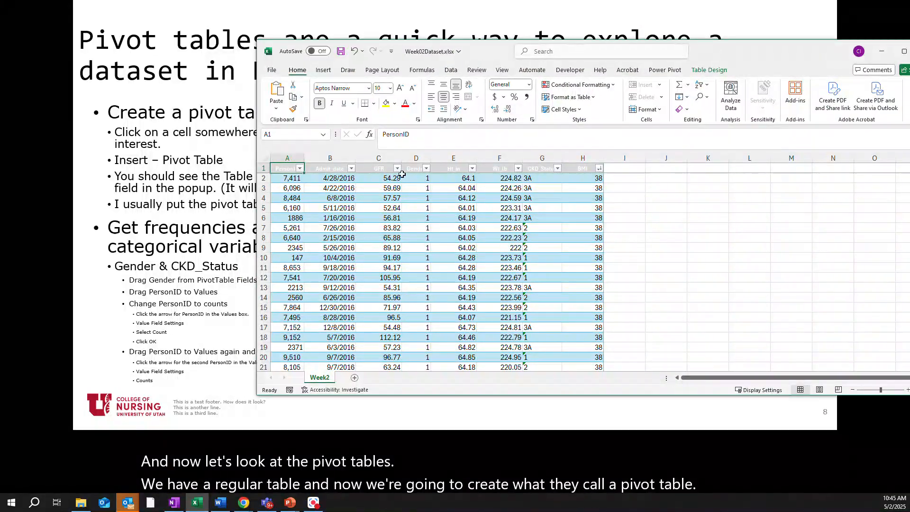
click(304, 178)
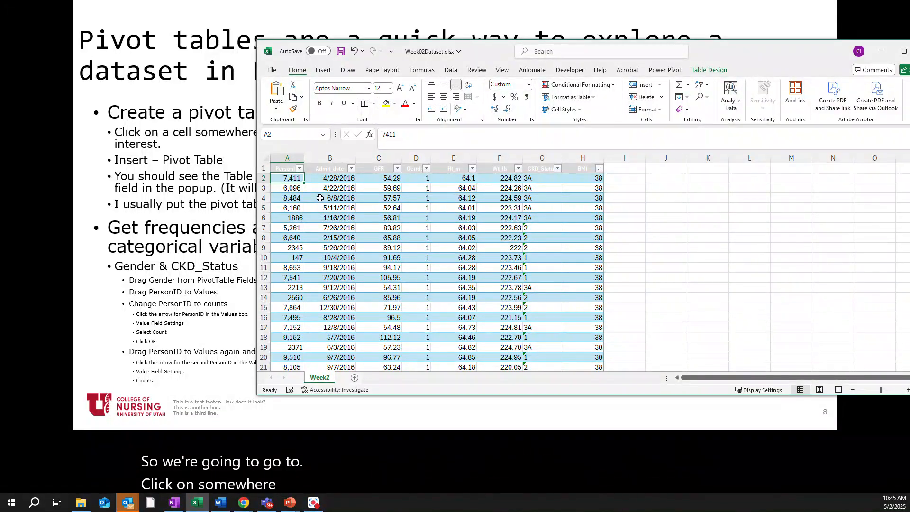
click(324, 71)
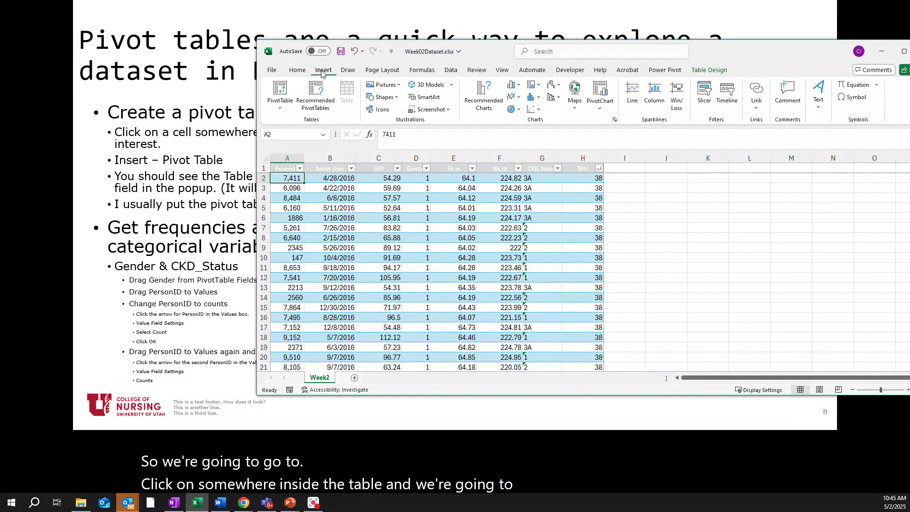
click(282, 92)
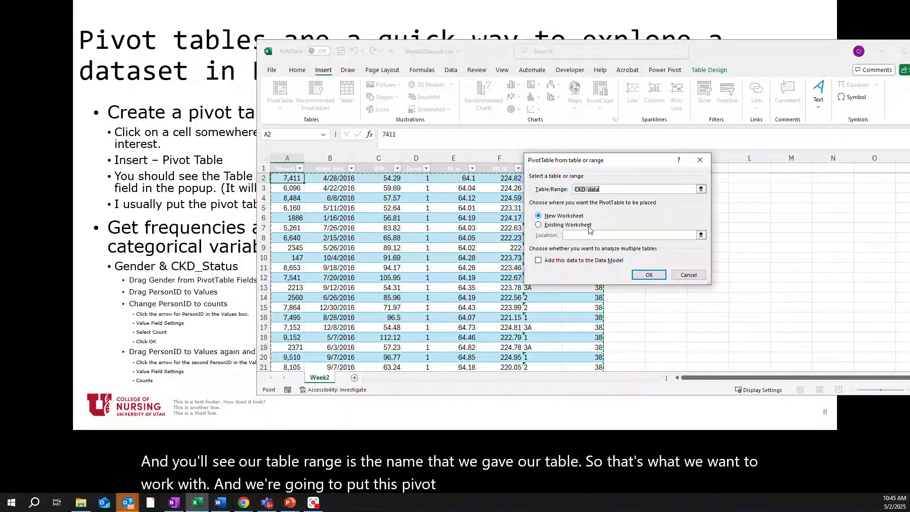
click(648, 275)
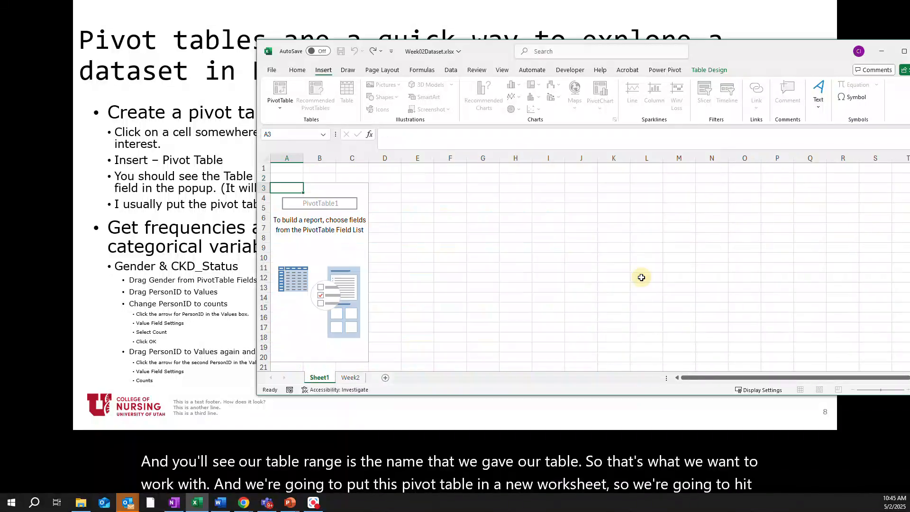
Consult the slide's instructions for categorical variables and add Gender to the rows of the PivotTable.
drag(738, 47, 909, 88)
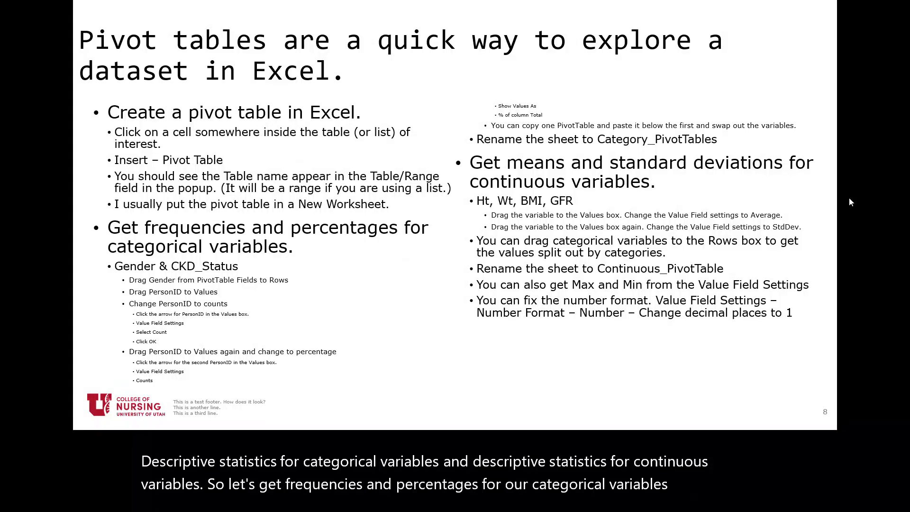
drag(909, 103, 375, 36)
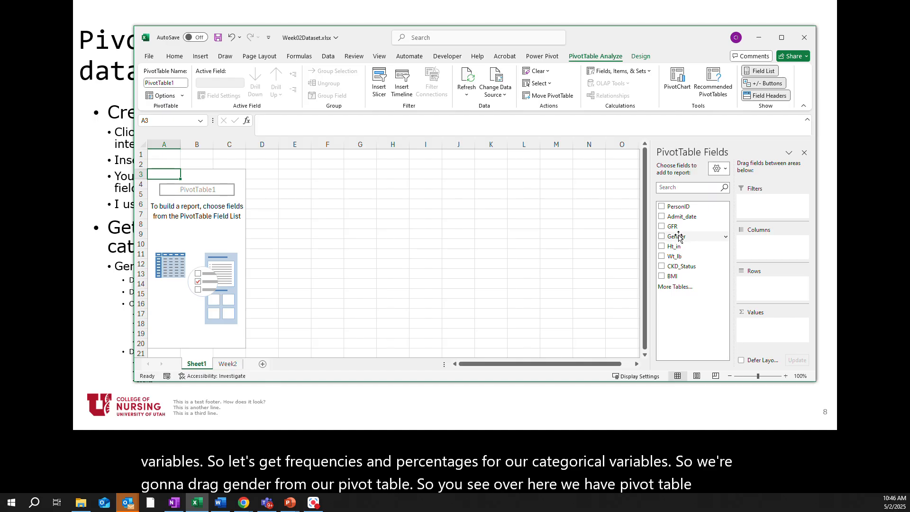
drag(677, 238, 768, 289)
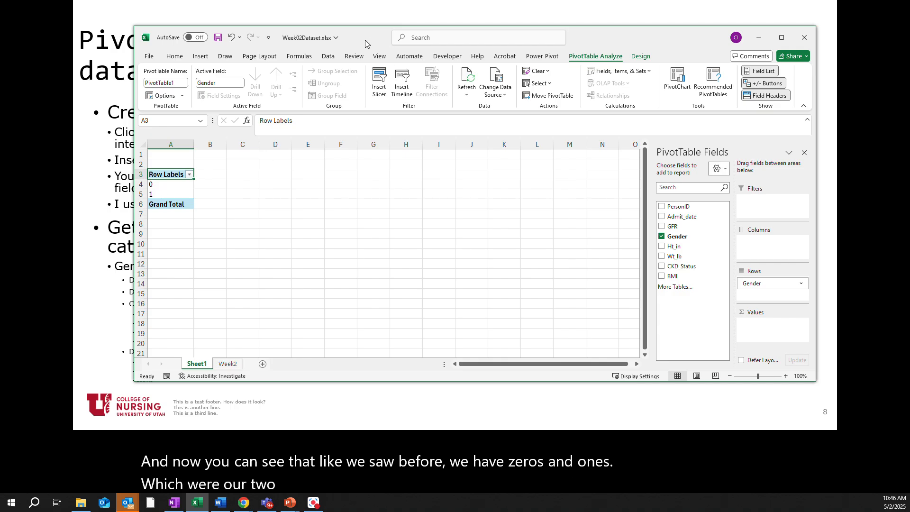
drag(365, 40, 327, 47)
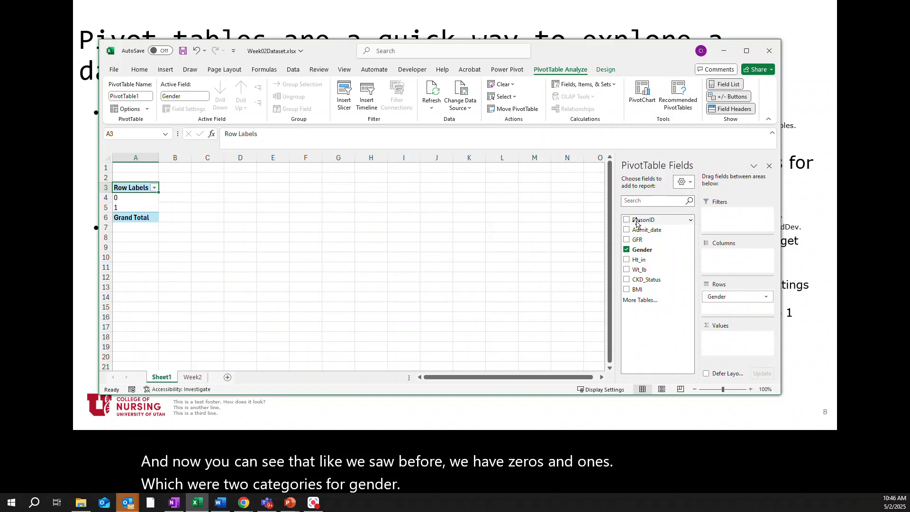
Add PersonID to the PivotTable's values and summarize it by Count.
drag(638, 220, 729, 339)
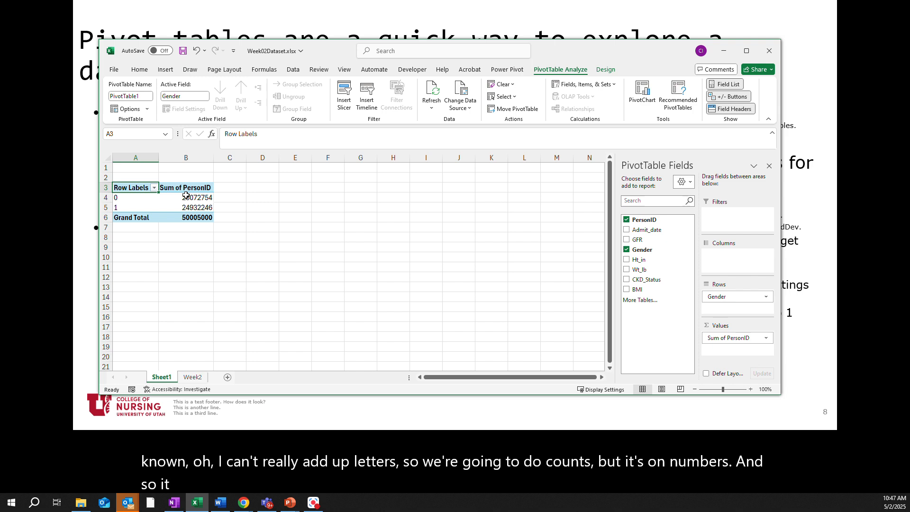
mouse_move(185, 196)
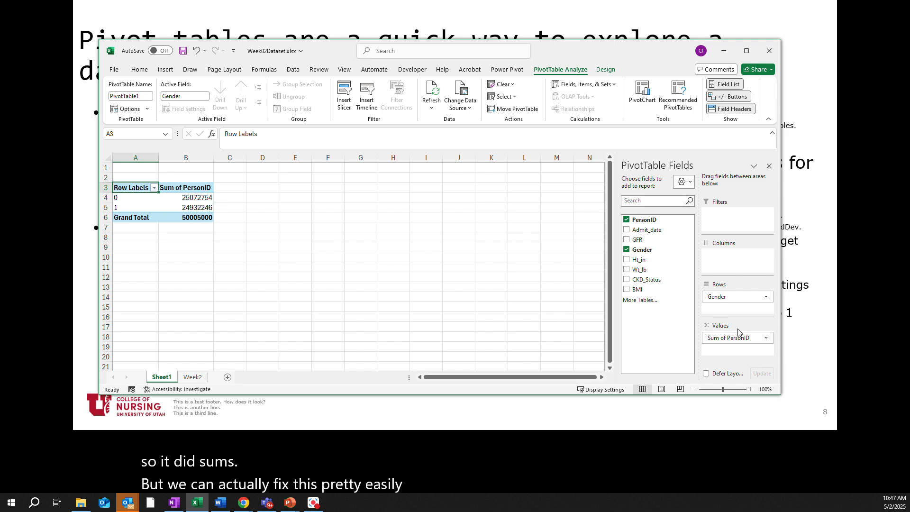
click(767, 339)
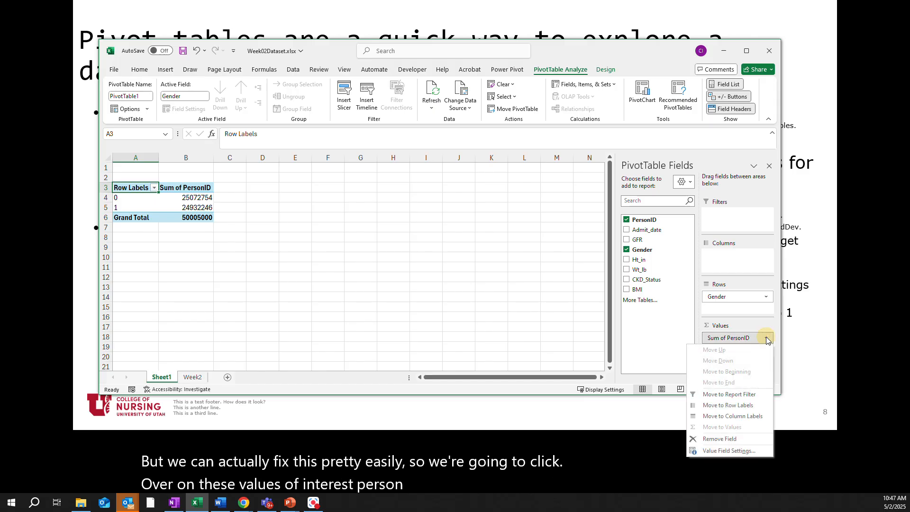
click(729, 451)
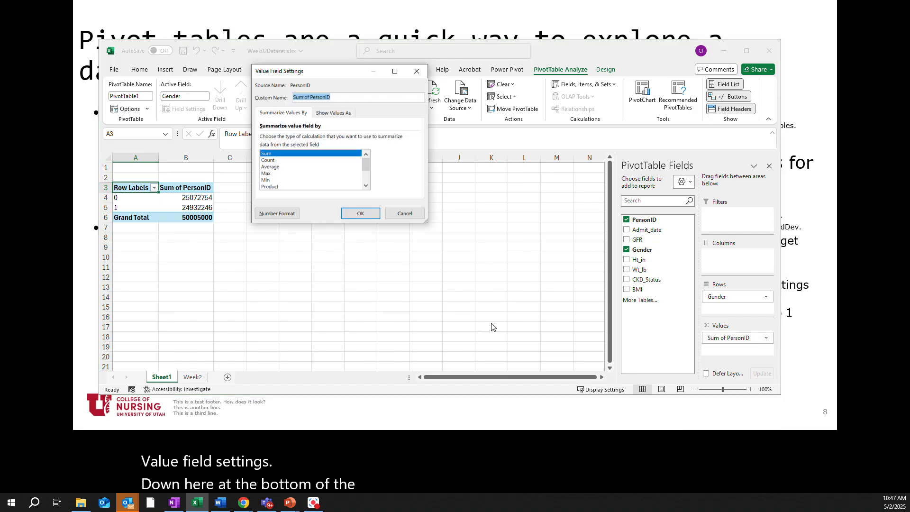
click(269, 160)
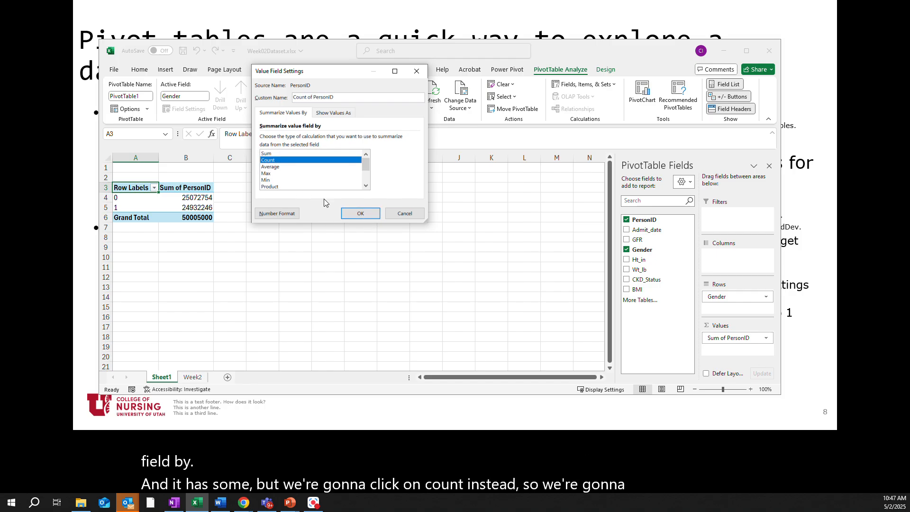
click(360, 215)
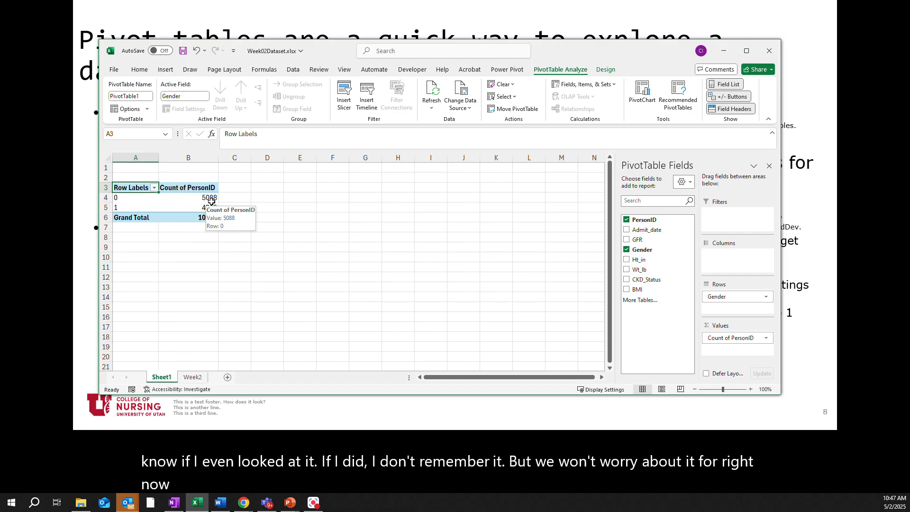
Add PersonID to the Gender PivotTable's values a second time.
drag(330, 48, 381, 64)
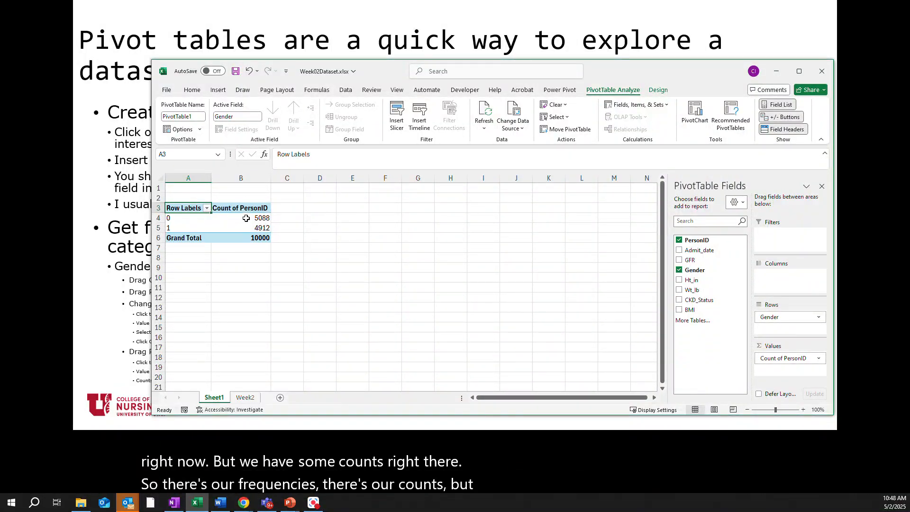
mouse_move(242, 217)
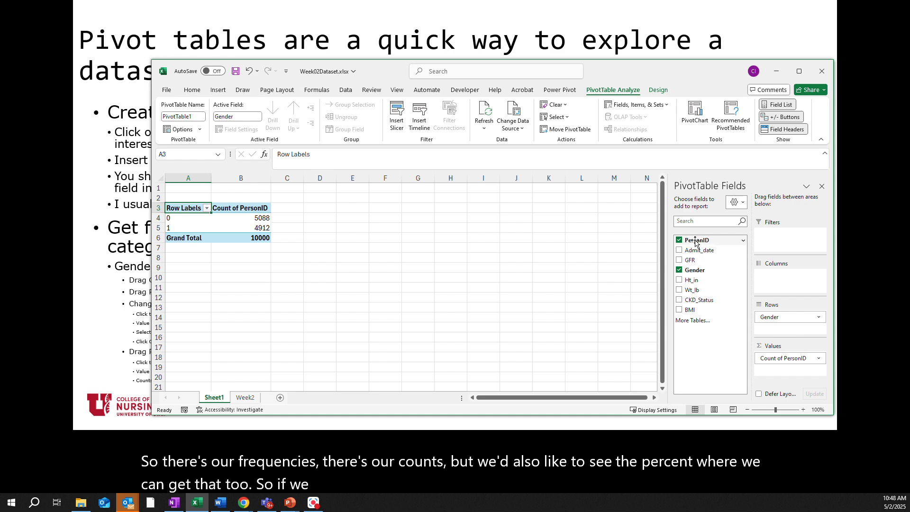
drag(696, 241, 791, 372)
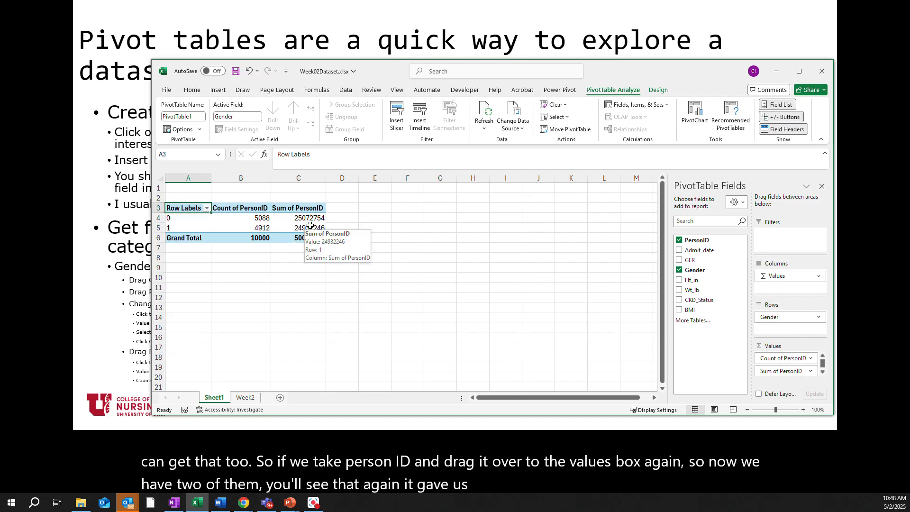
drag(370, 77, 358, 54)
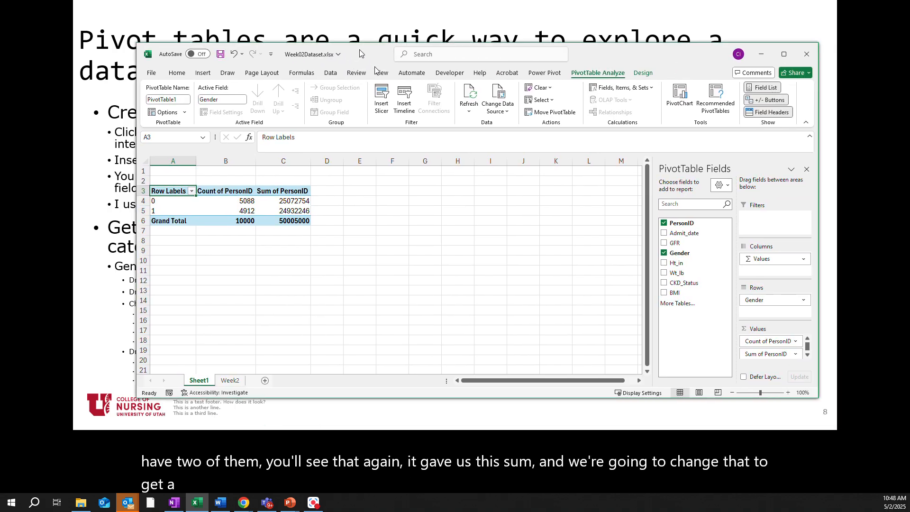
Summarize the second PersonID value field by Count and show it as % of Column Total.
click(794, 354)
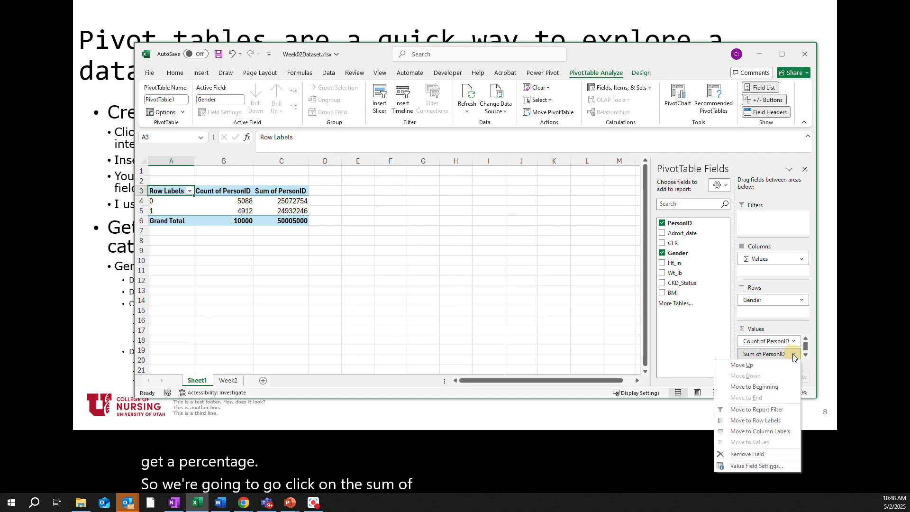
click(759, 466)
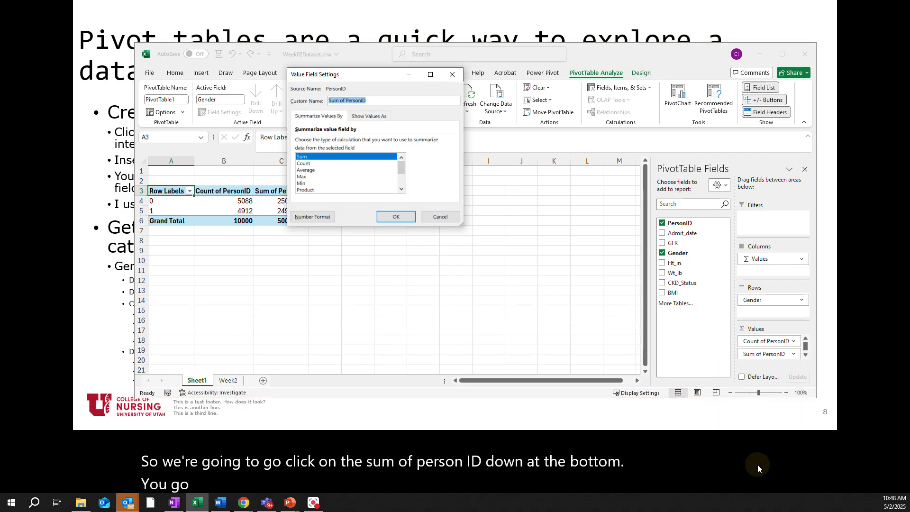
click(306, 164)
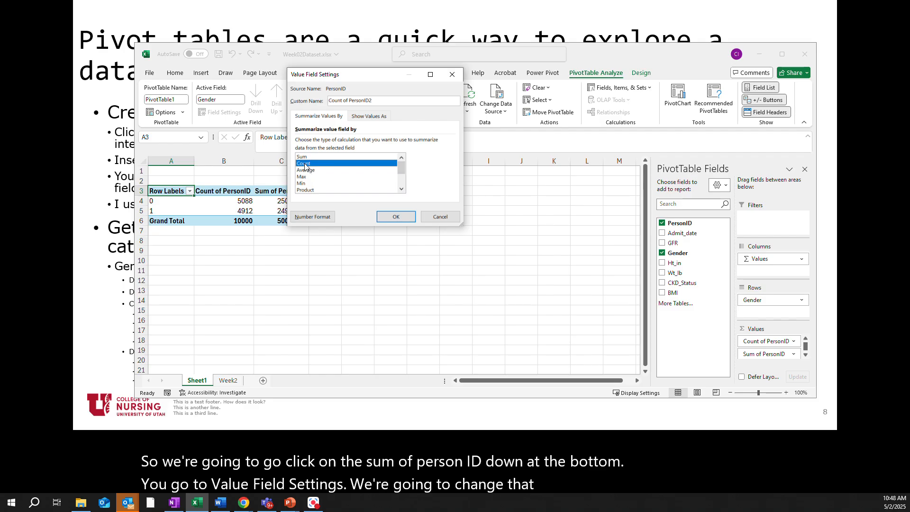
click(366, 117)
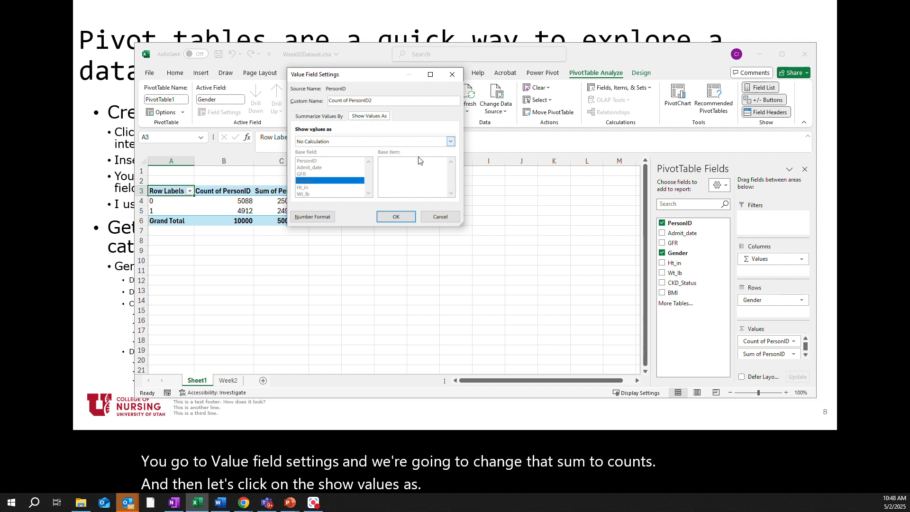
click(451, 141)
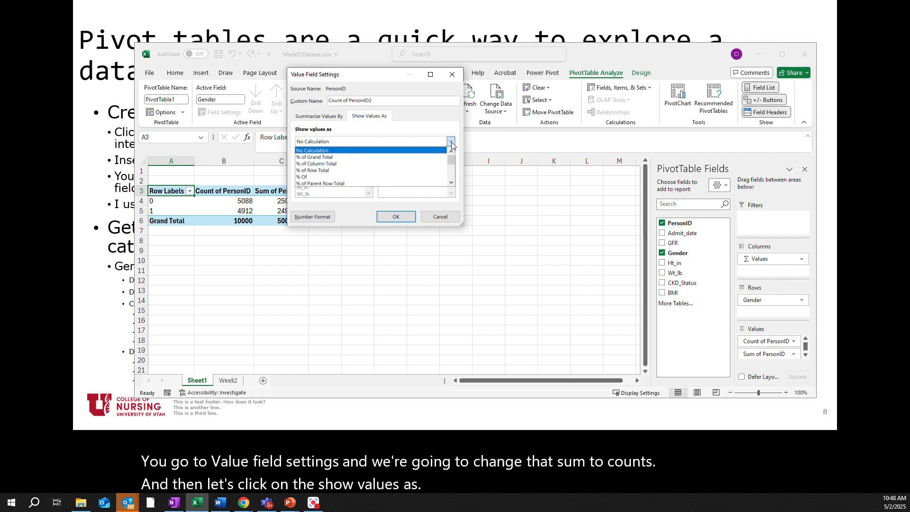
click(322, 164)
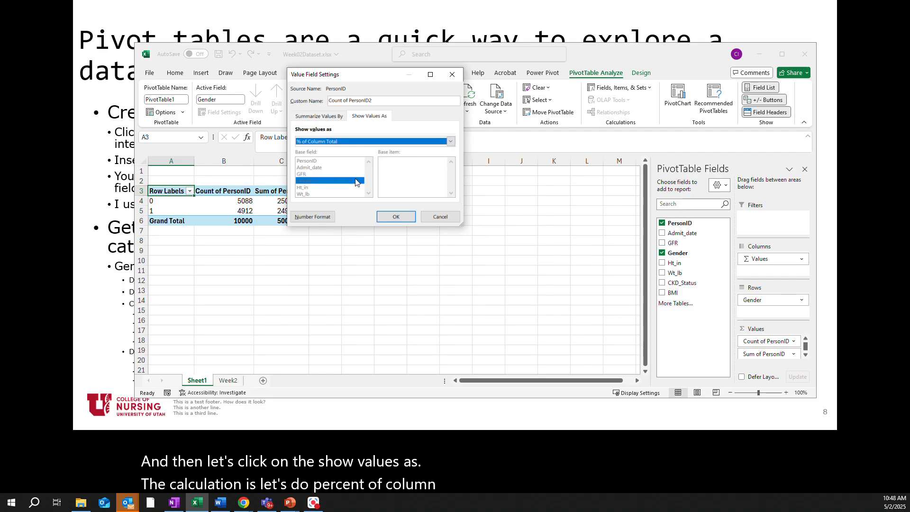
click(395, 217)
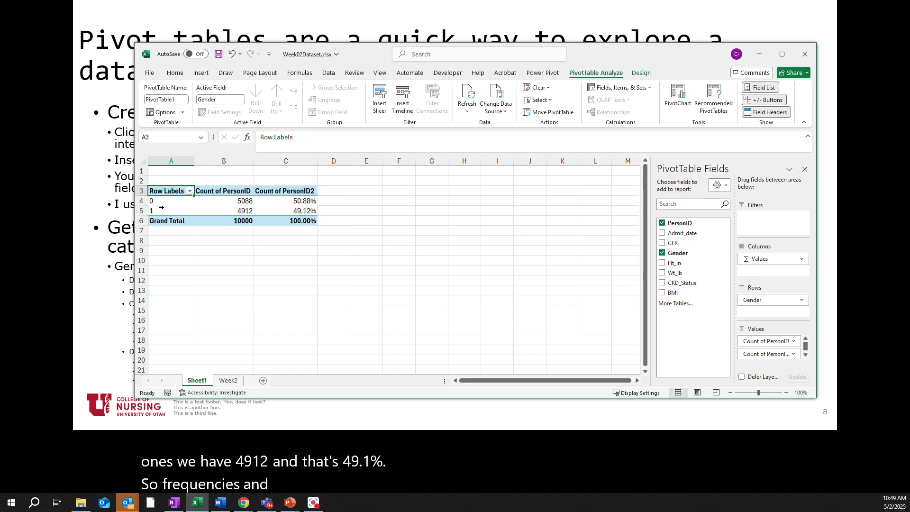
Check the slide's instructions, then copy the Gender PivotTable and paste it below the original at cell A11.
mouse_move(575, 52)
mouse_down()
mouse_move(903, 108)
mouse_move(909, 120)
mouse_move(909, 88)
mouse_up()
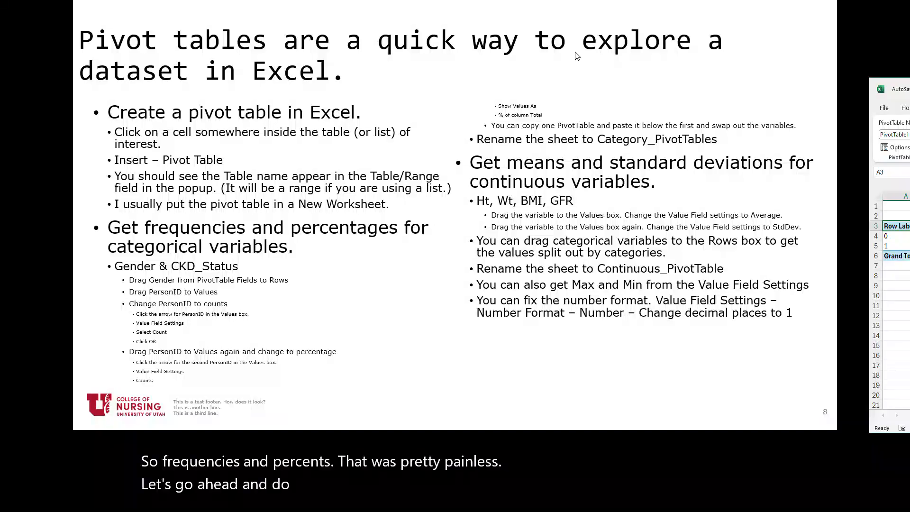
drag(909, 90, 543, 48)
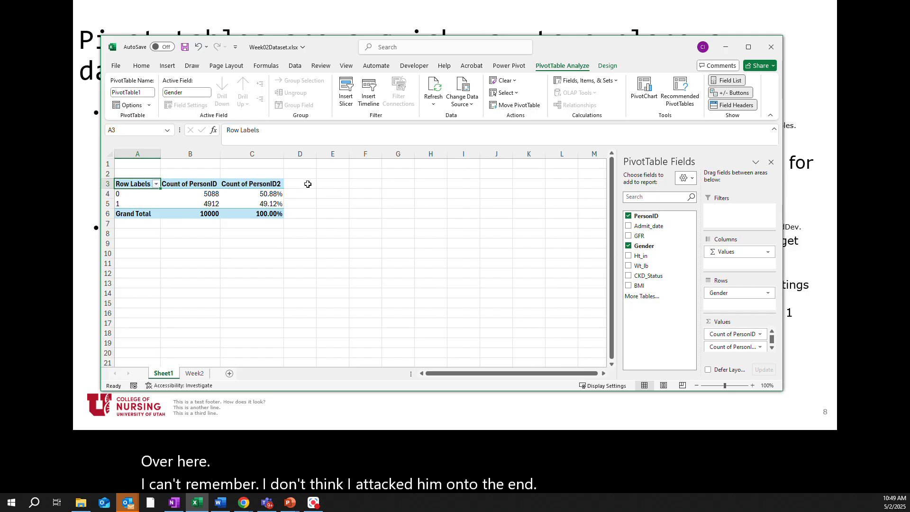
drag(121, 183, 249, 215)
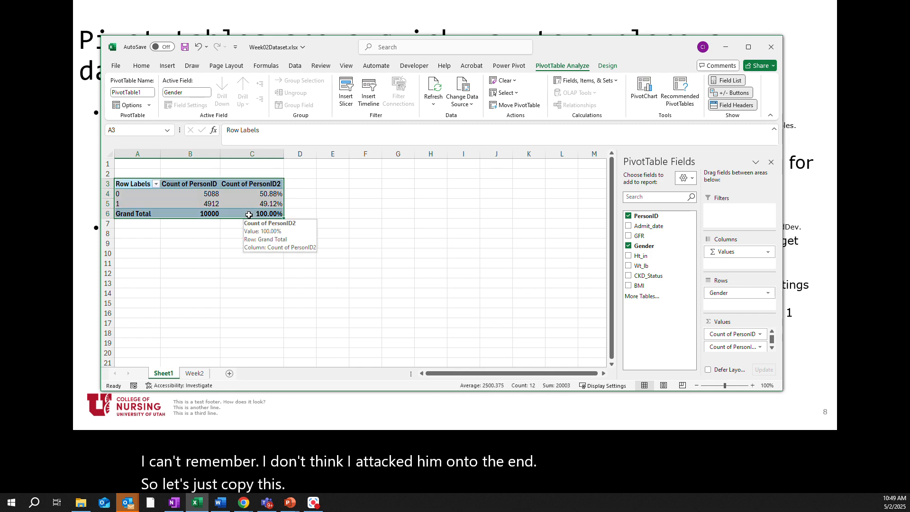
key(ctrl+c)
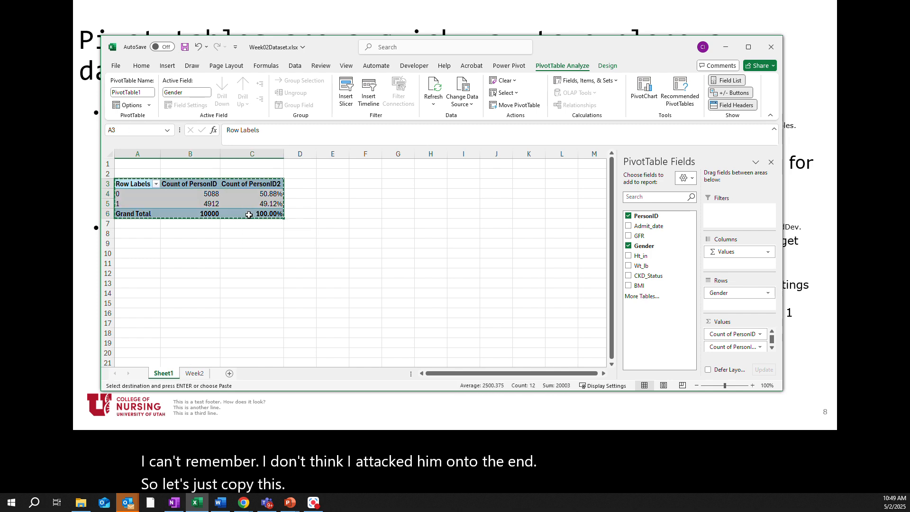
click(133, 262)
key(ctrl+v)
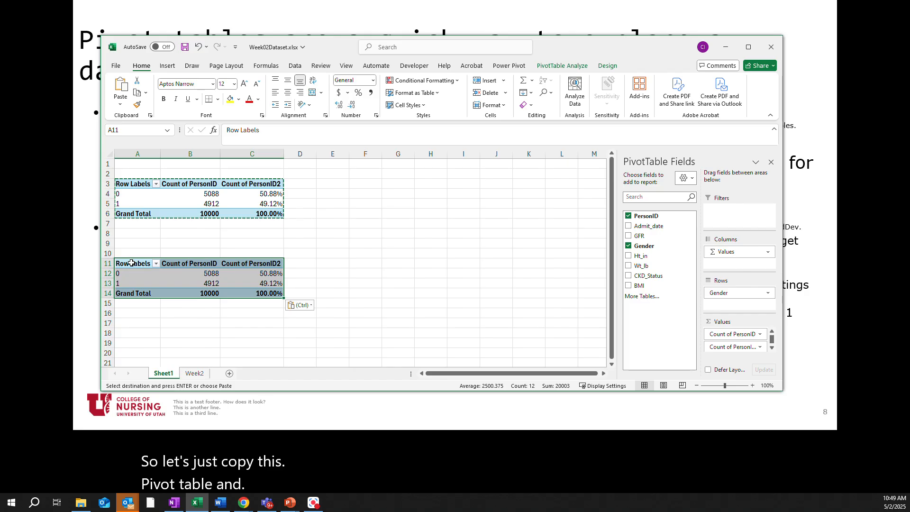
Replace Gender with CKD_Status in the rows of the copied PivotTable.
click(197, 192)
click(180, 275)
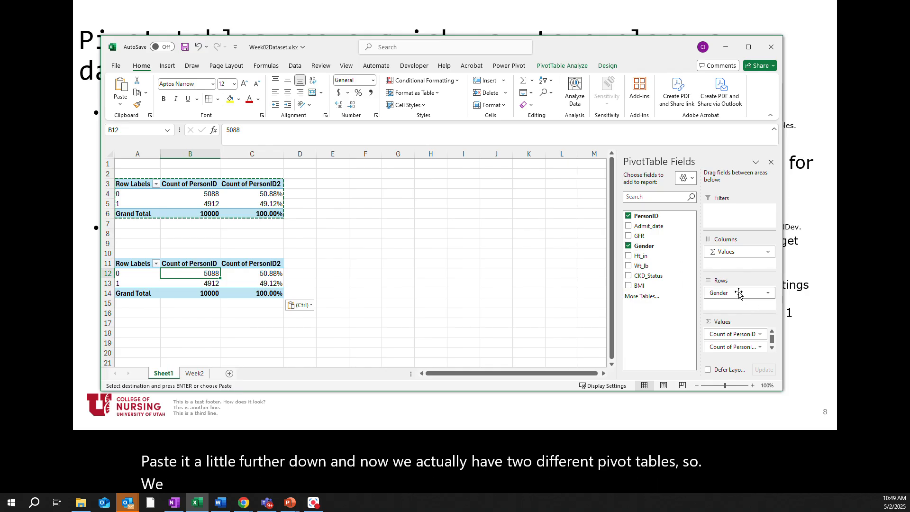
drag(739, 294, 647, 243)
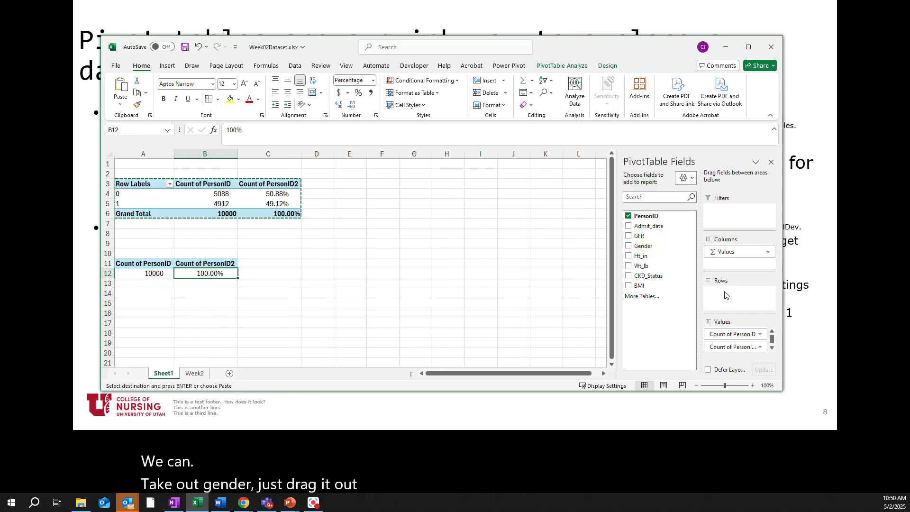
drag(644, 276, 734, 296)
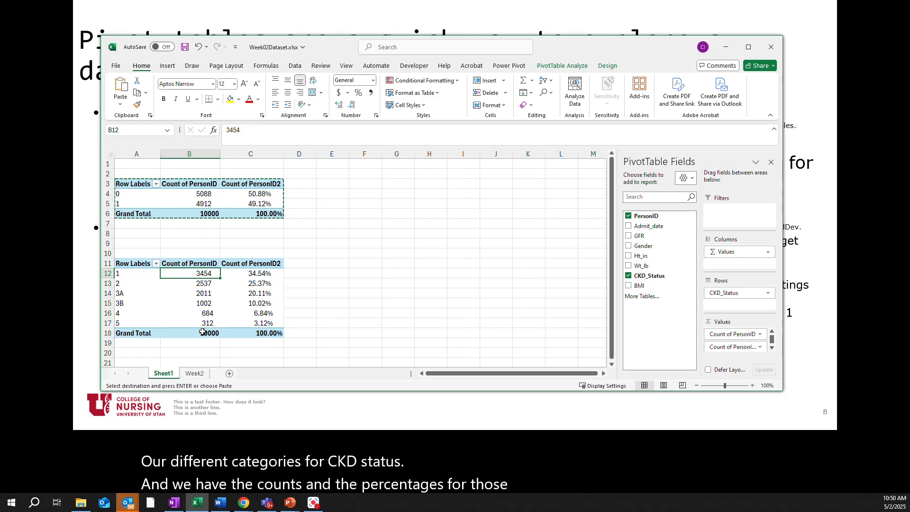
Rename the sheet with the two PivotTables as Categorical.
right_click(167, 376)
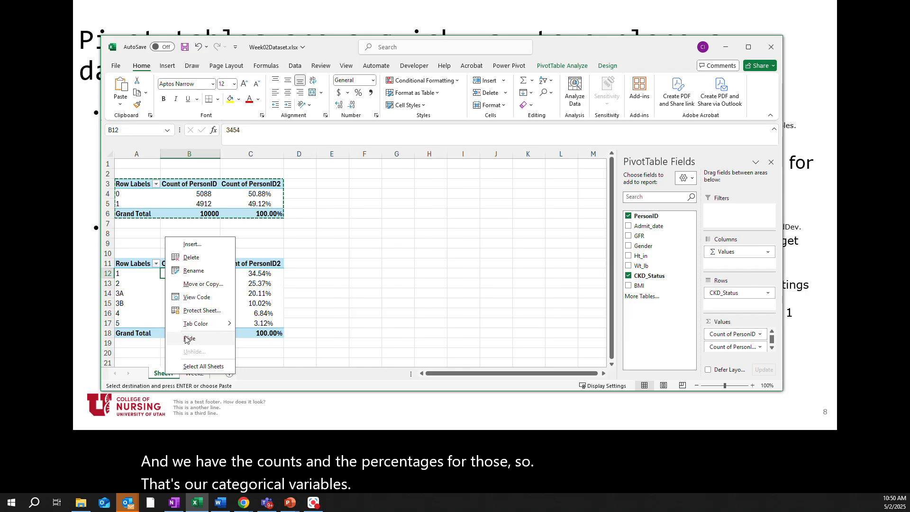
click(194, 272)
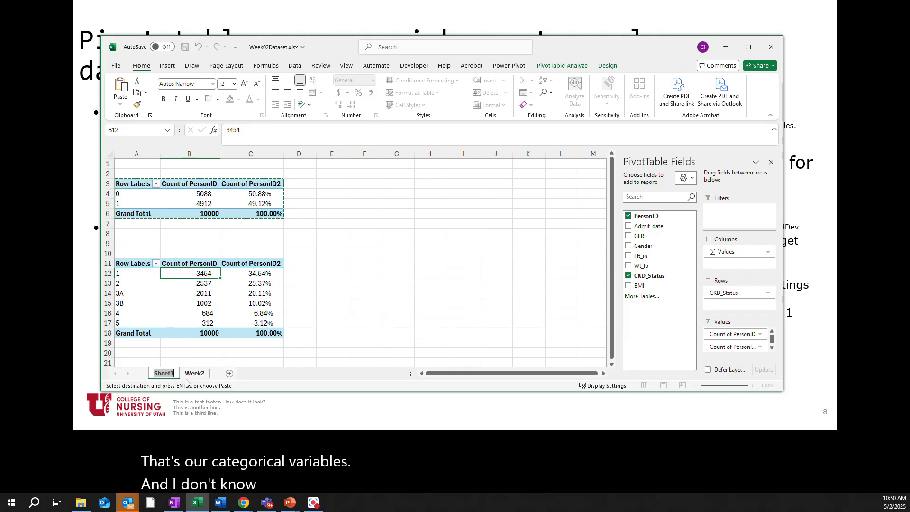
text(Categories)
key(Return)
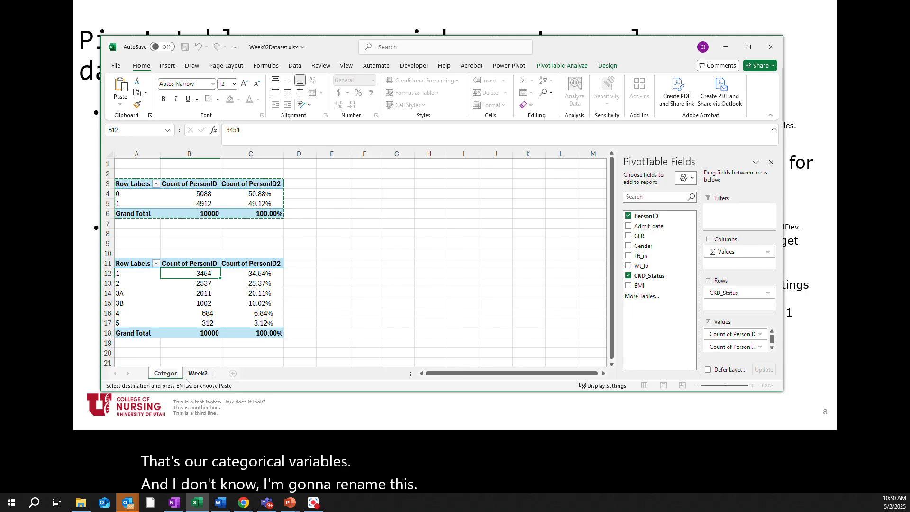
text(ical)
key(Return)
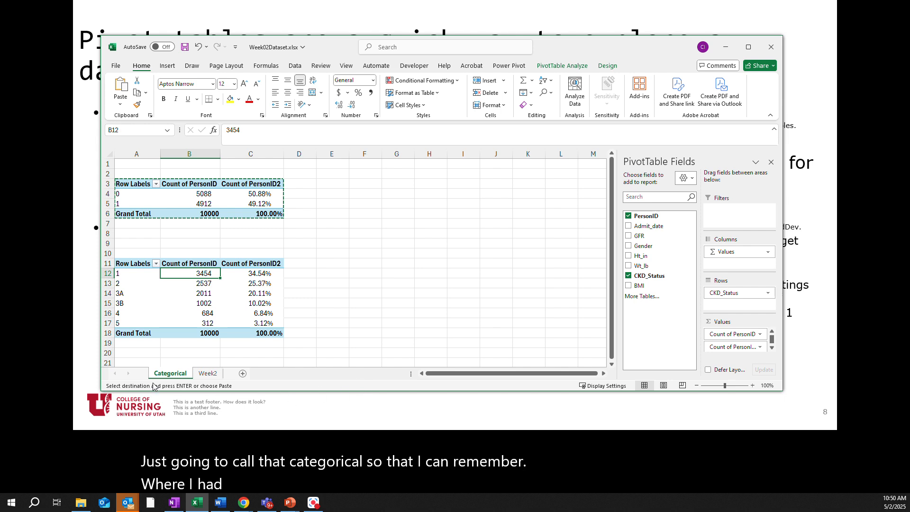
Widen the PersonID column on the Week2 sheet to fit its contents, checking the Categorical sheet as well.
click(205, 374)
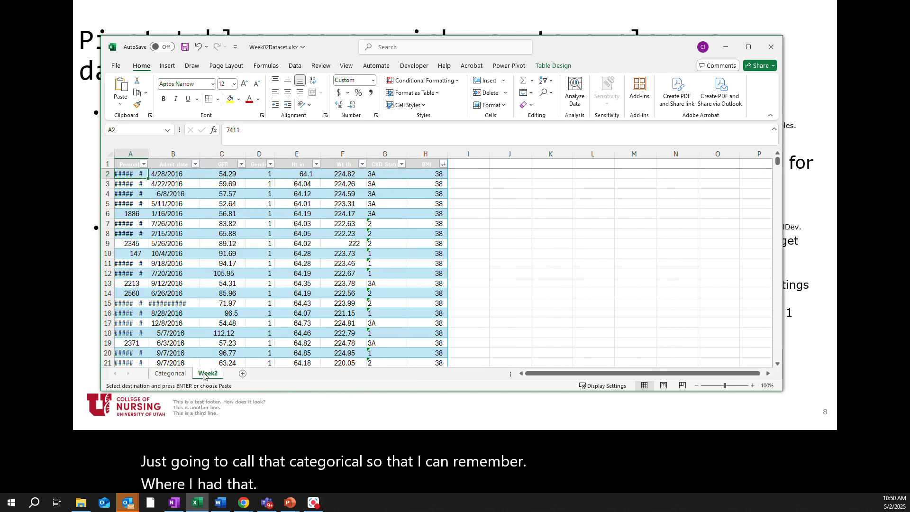
double_click(148, 153)
click(171, 374)
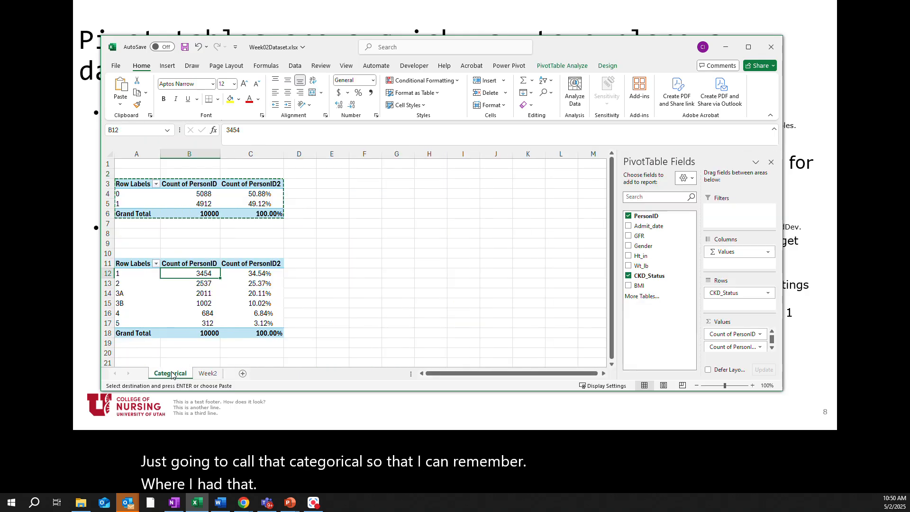
click(208, 373)
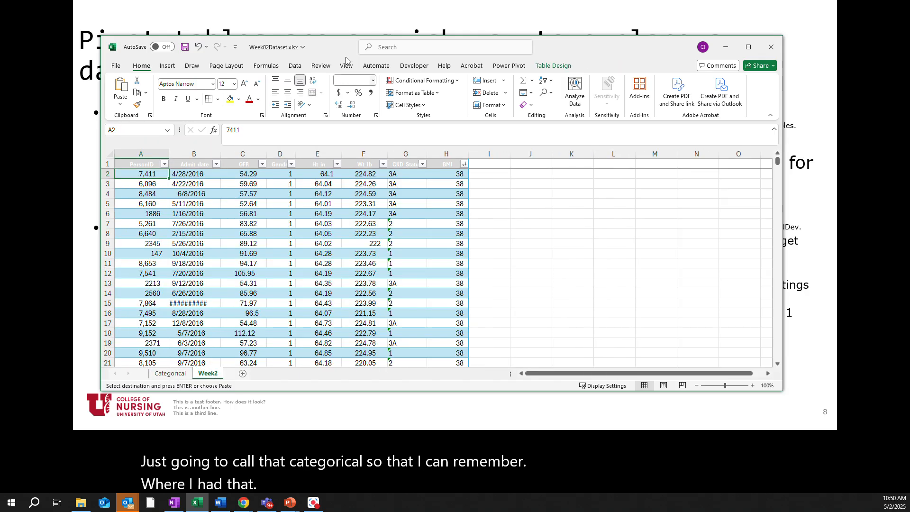
Consult the slide's continuous variable instructions and insert a PivotTable from the CKD_data table in a new worksheet.
key(alt+Tab)
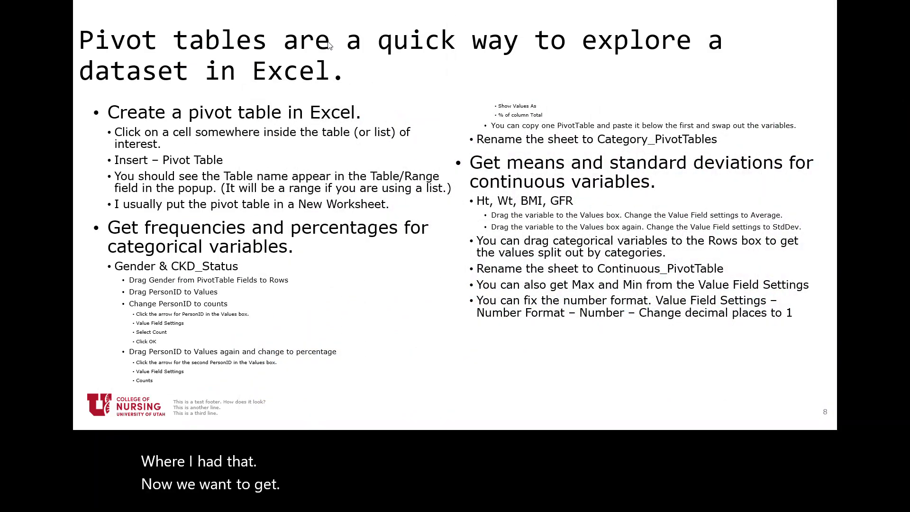
key(alt+Tab)
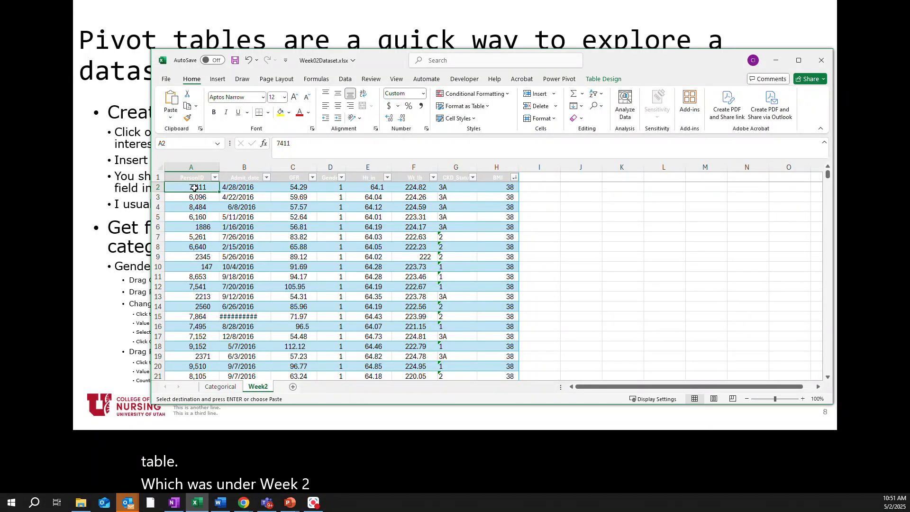
click(218, 82)
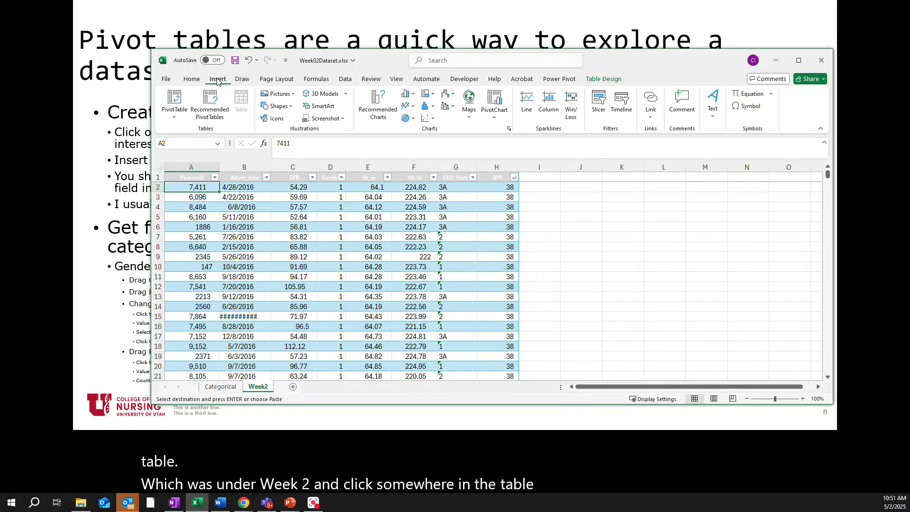
click(173, 103)
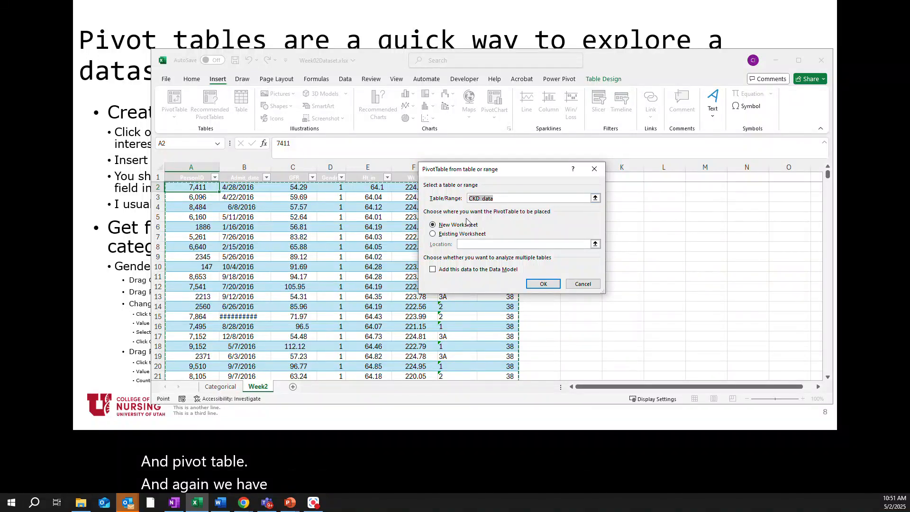
click(540, 284)
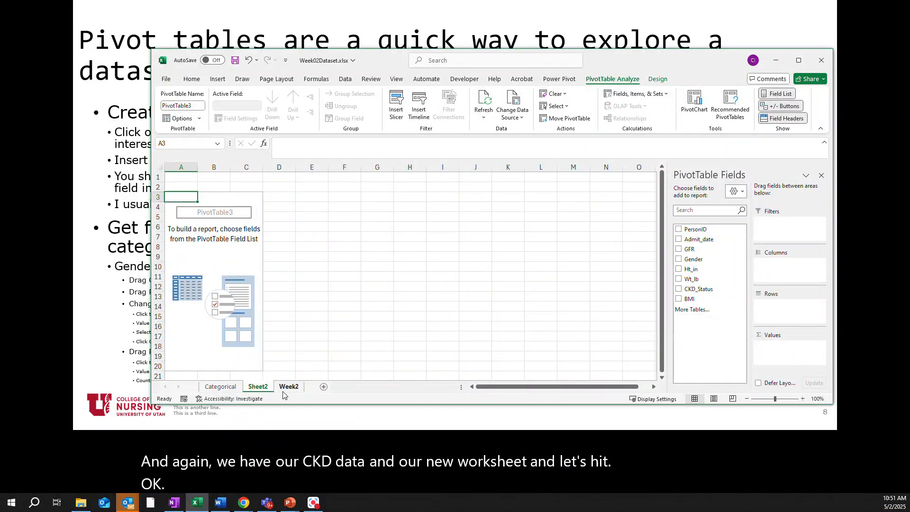
Rename the new PivotTable sheet as Continuous.
right_click(256, 388)
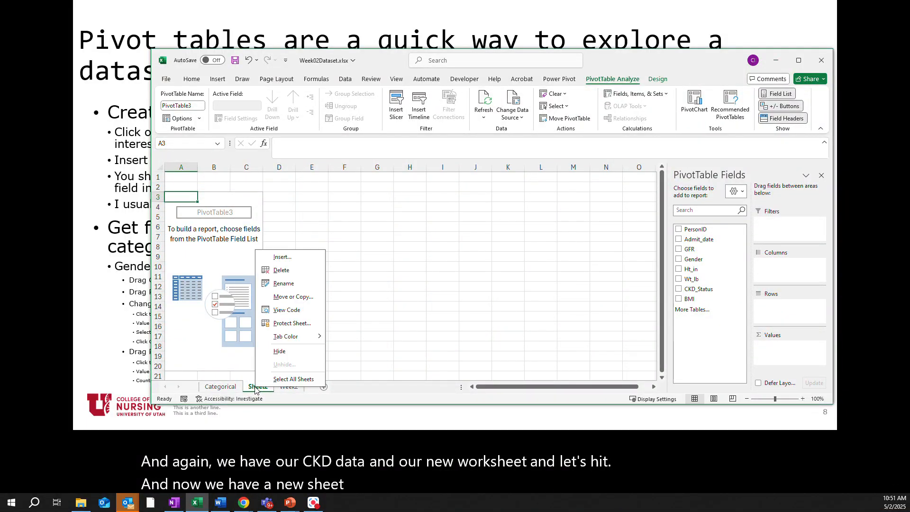
click(285, 283)
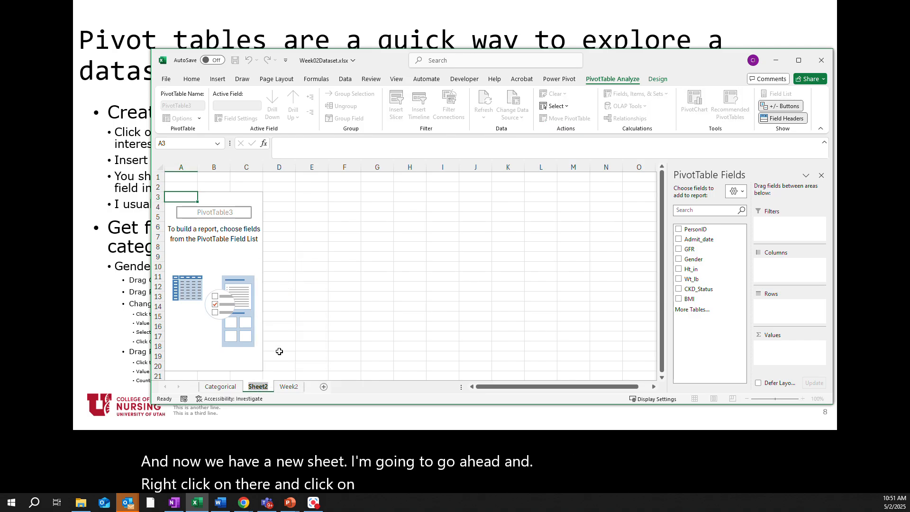
text(Continuous)
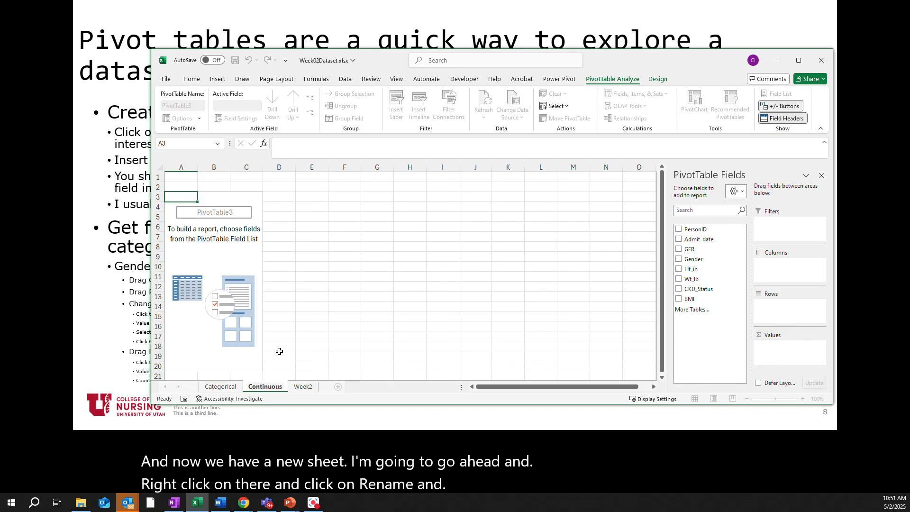
key(Return)
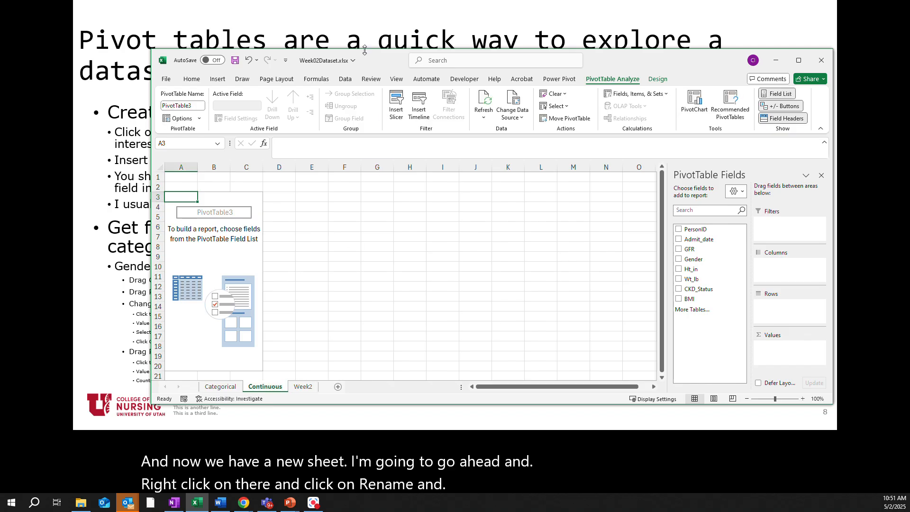
Add Ht_in to the values of the PivotTable on the Continuous sheet and summarize it by Average.
drag(379, 56, 909, 173)
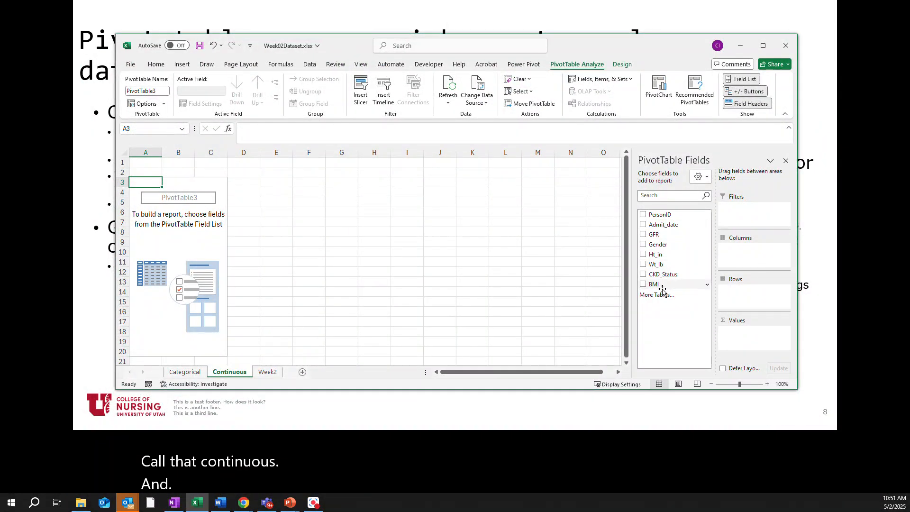
drag(657, 259, 759, 340)
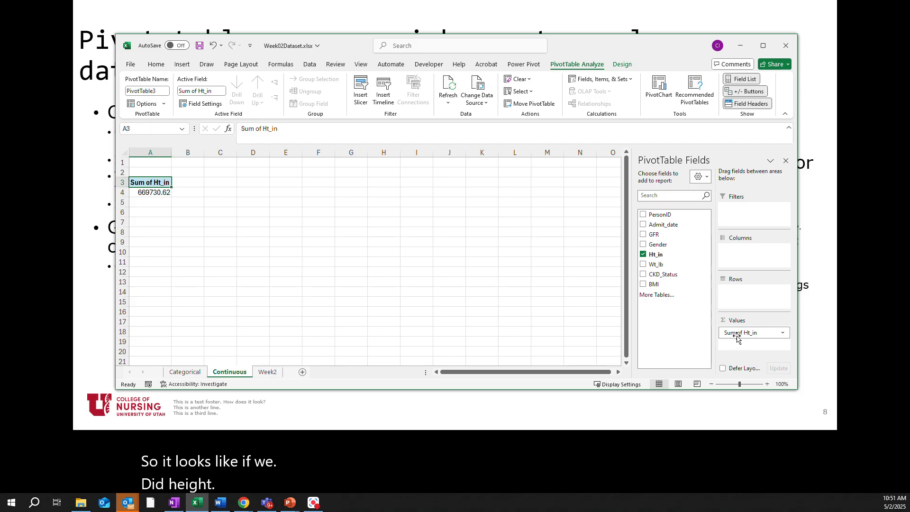
drag(573, 46, 616, 72)
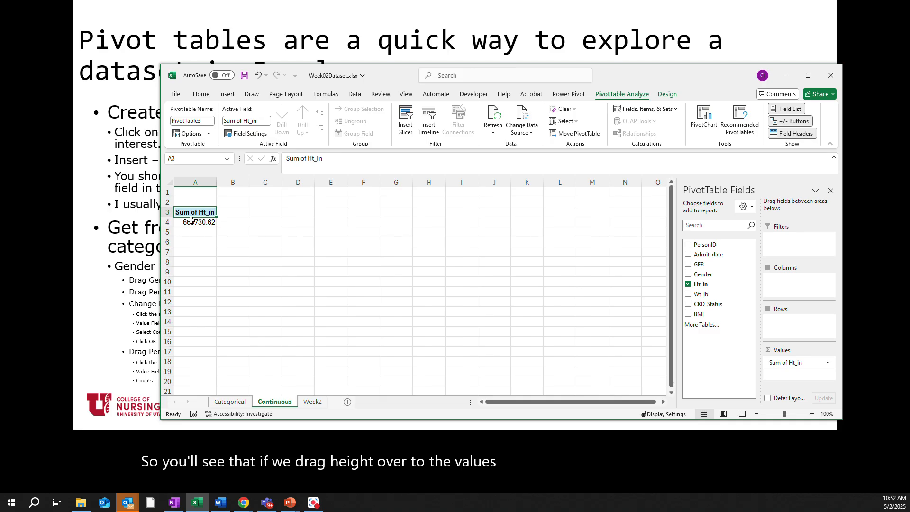
click(829, 364)
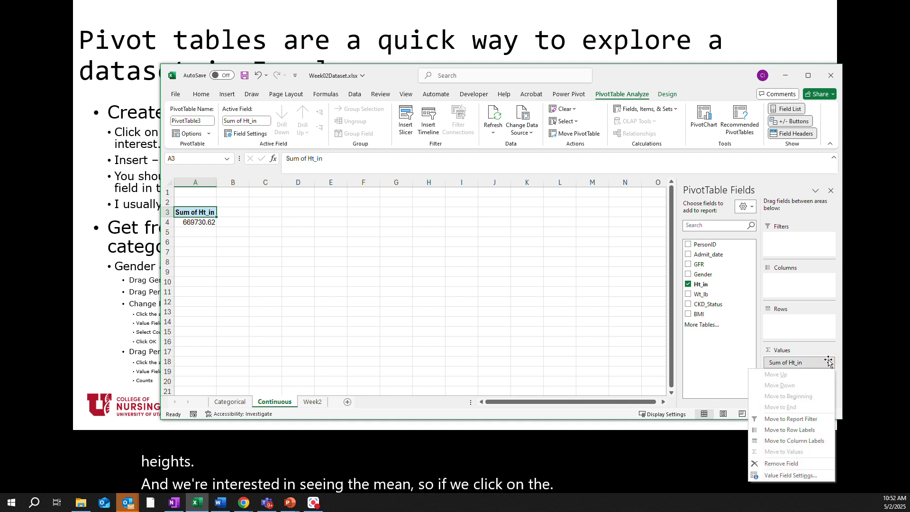
click(791, 475)
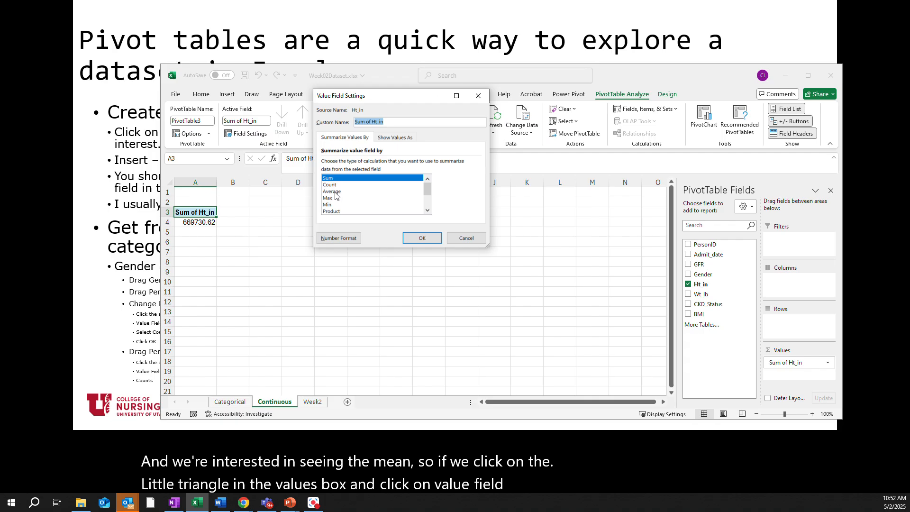
click(335, 194)
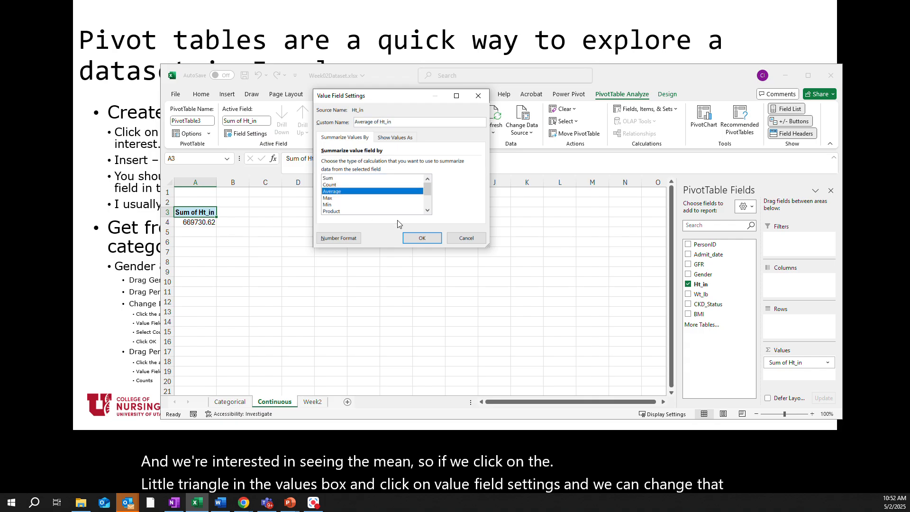
click(421, 239)
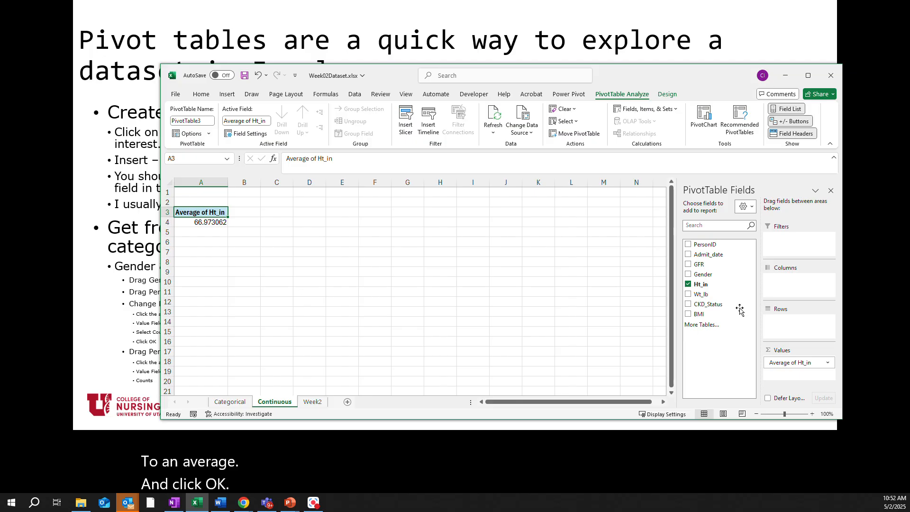
Add a second copy of Ht_in to the PivotTable values and summarize it by StdDev.
drag(696, 284, 800, 376)
drag(638, 74, 546, 26)
drag(752, 372, 846, 476)
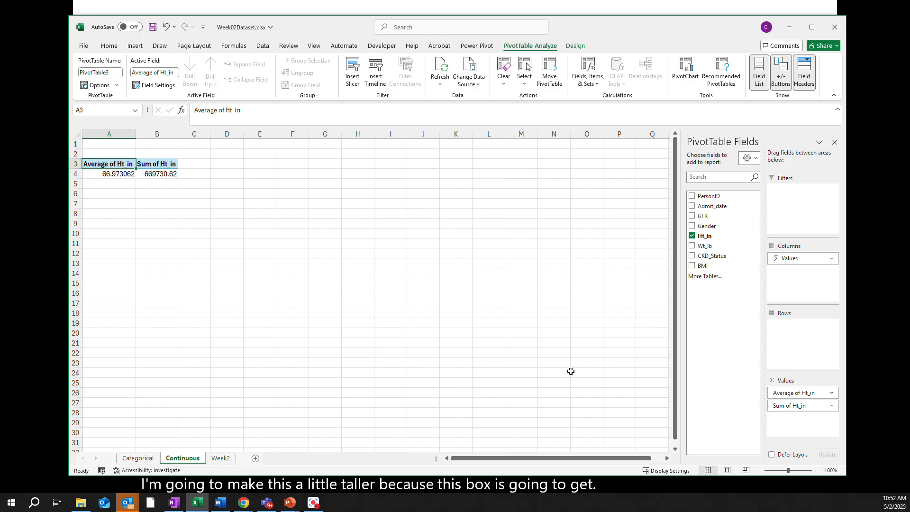
click(832, 406)
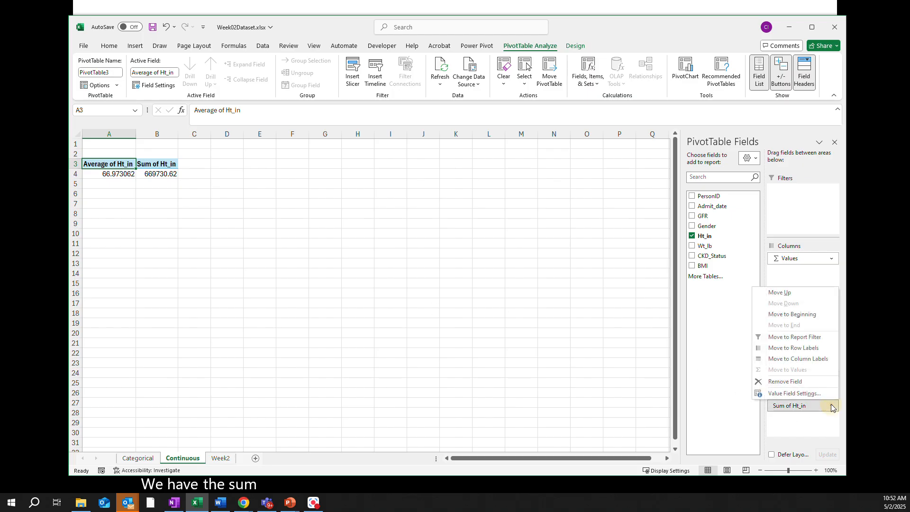
click(802, 393)
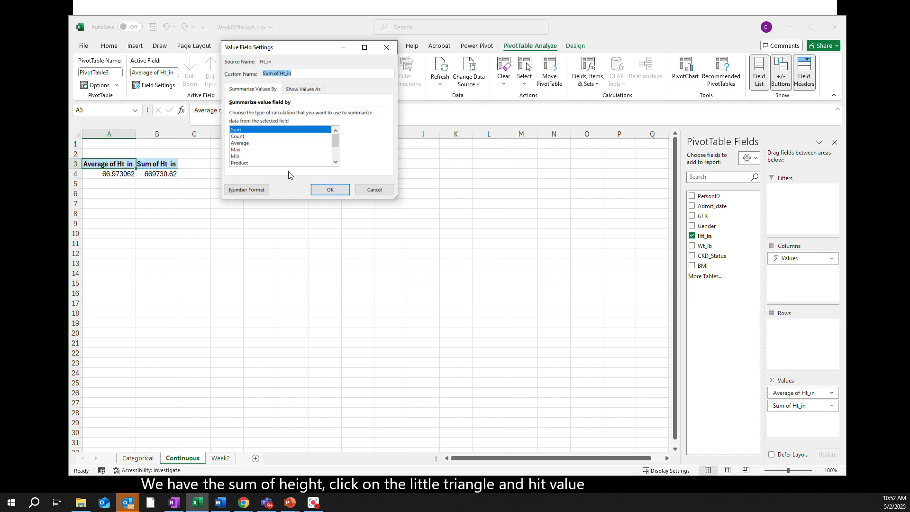
drag(337, 138, 337, 151)
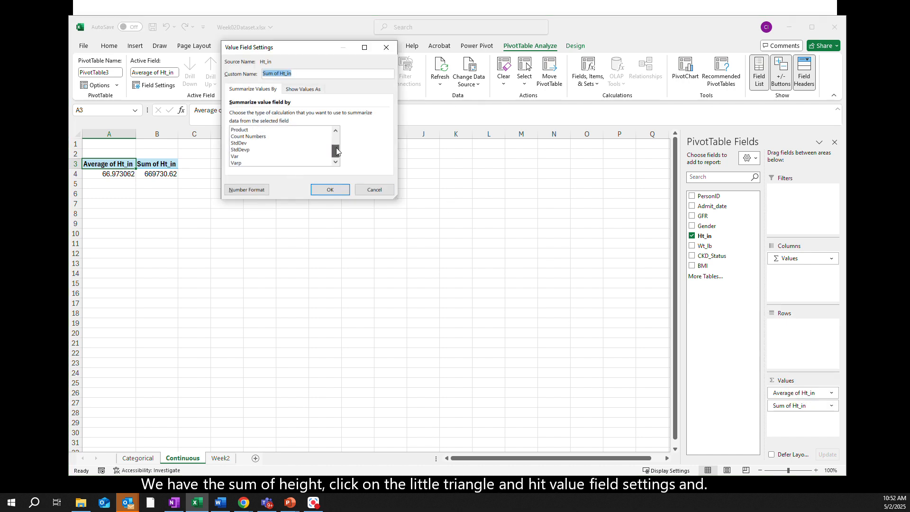
click(247, 143)
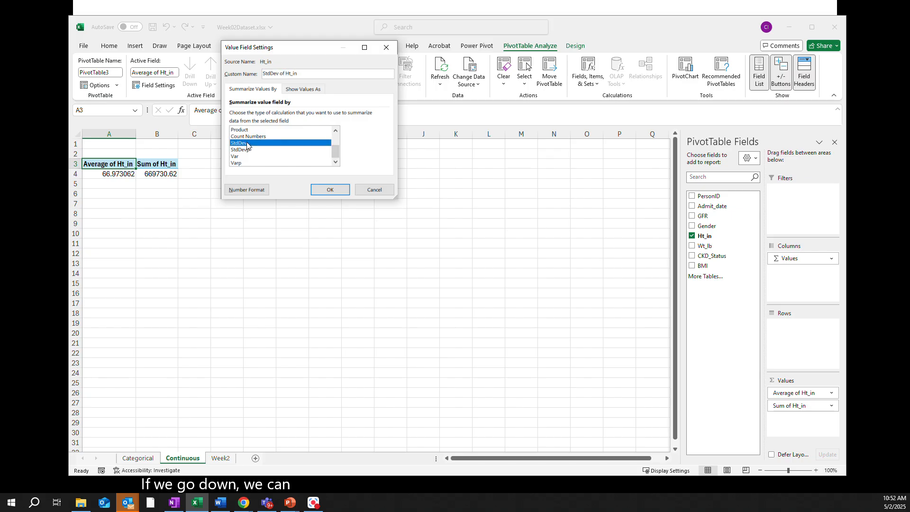
click(330, 190)
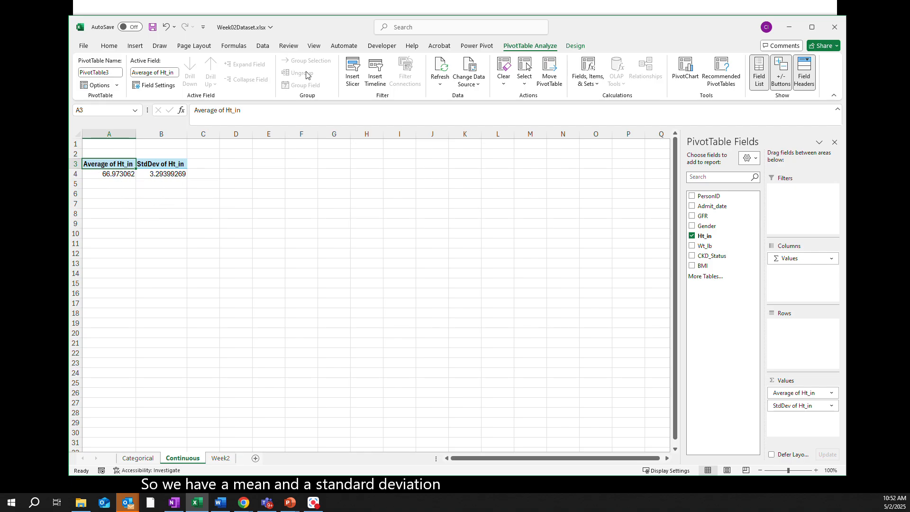
Add Wt_lb below the height values in the PivotTable and summarize it by Average.
mouse_move(322, 21)
mouse_down()
mouse_move(356, 353)
mouse_move(335, 24)
mouse_up()
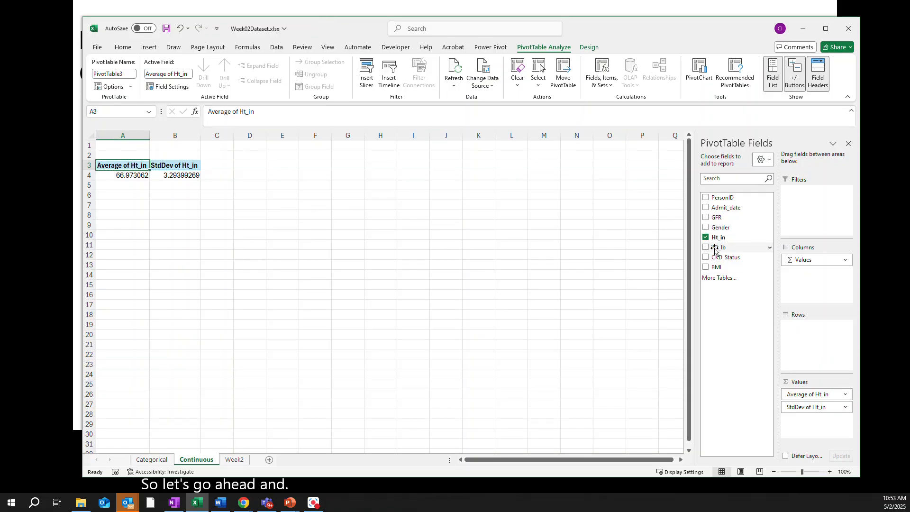
mouse_move(717, 250)
mouse_down()
mouse_move(743, 261)
mouse_move(746, 299)
mouse_move(713, 246)
mouse_up()
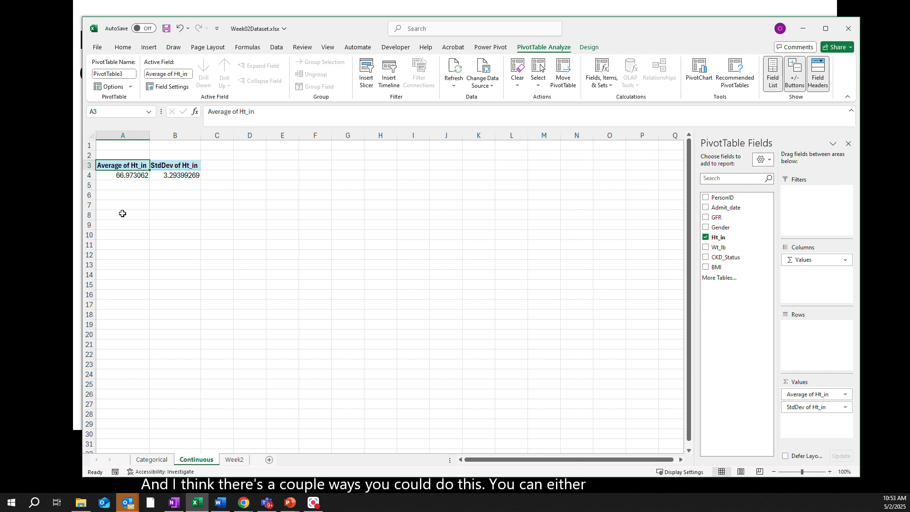
drag(716, 247, 813, 422)
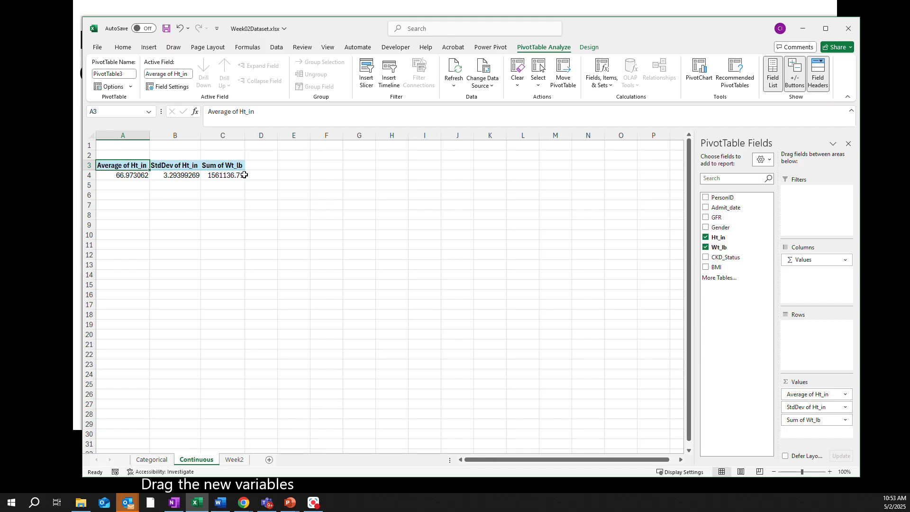
click(846, 422)
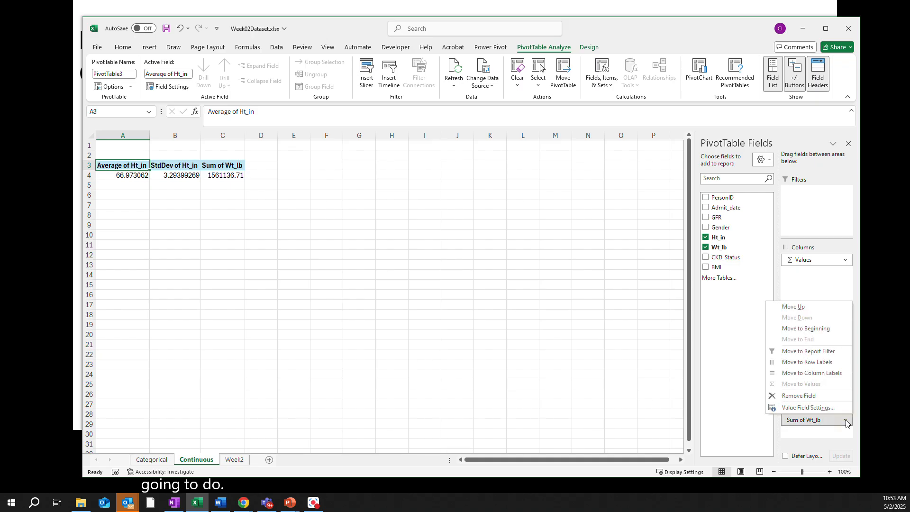
click(820, 410)
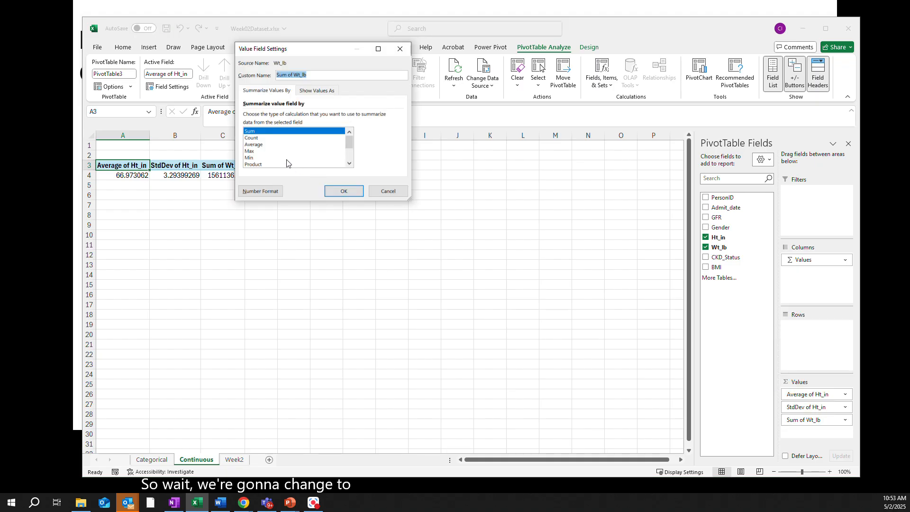
click(266, 145)
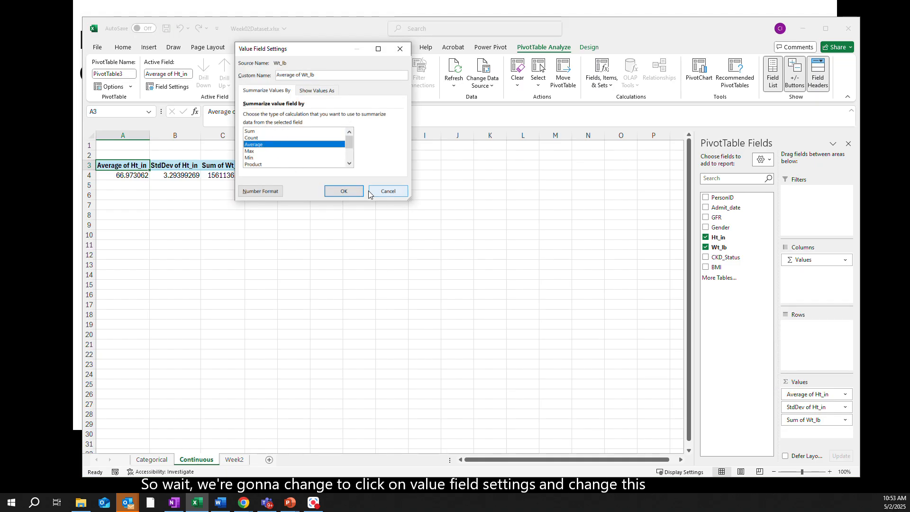
click(344, 191)
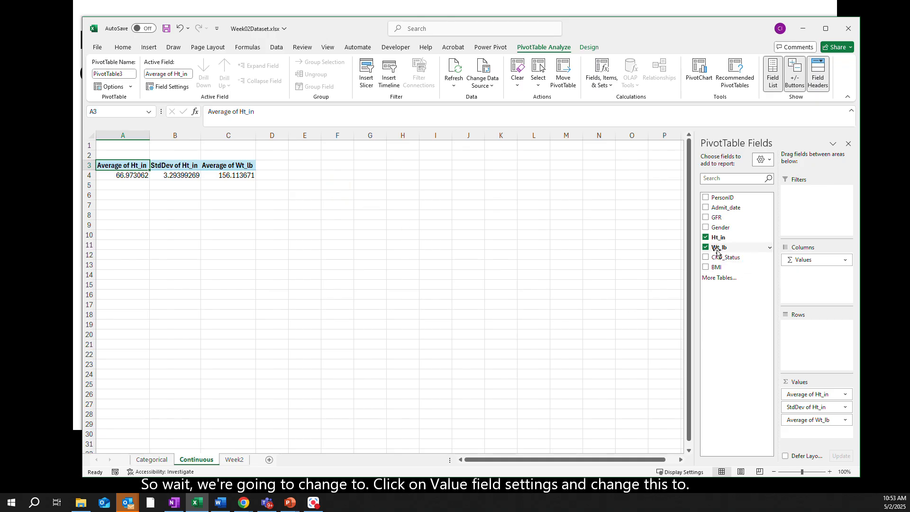
Add a second copy of Wt_lb to the PivotTable values and summarize it by StdDev.
drag(716, 252, 829, 432)
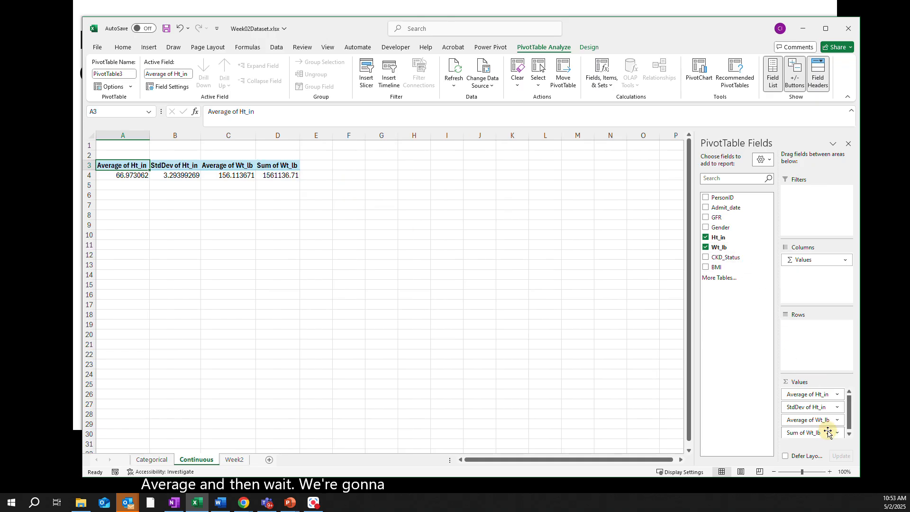
click(839, 434)
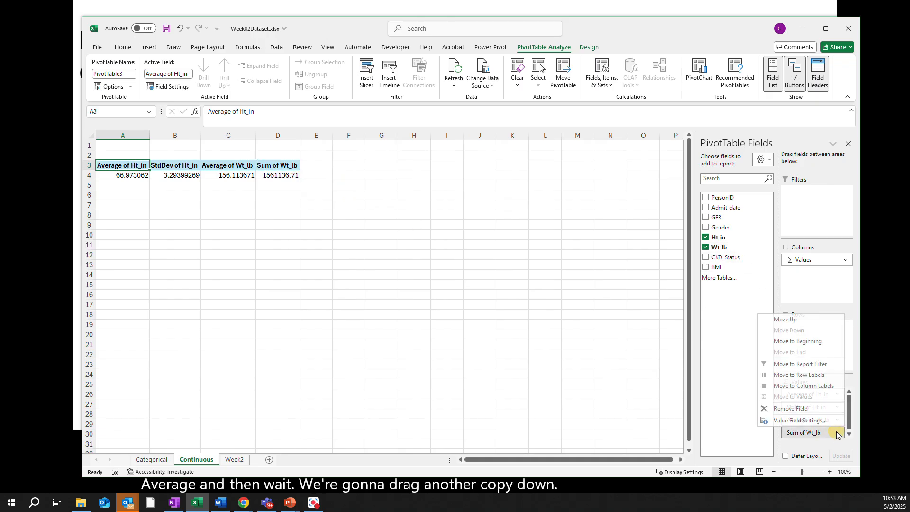
click(801, 421)
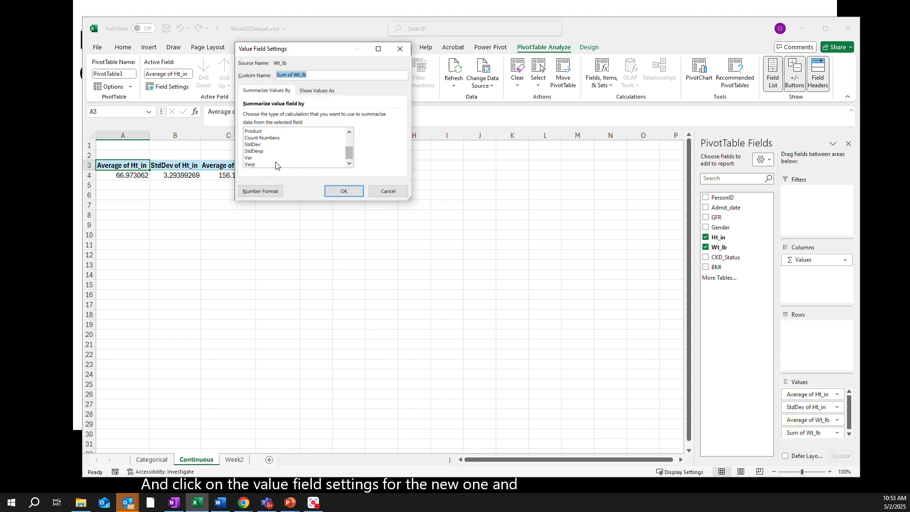
click(258, 146)
click(342, 191)
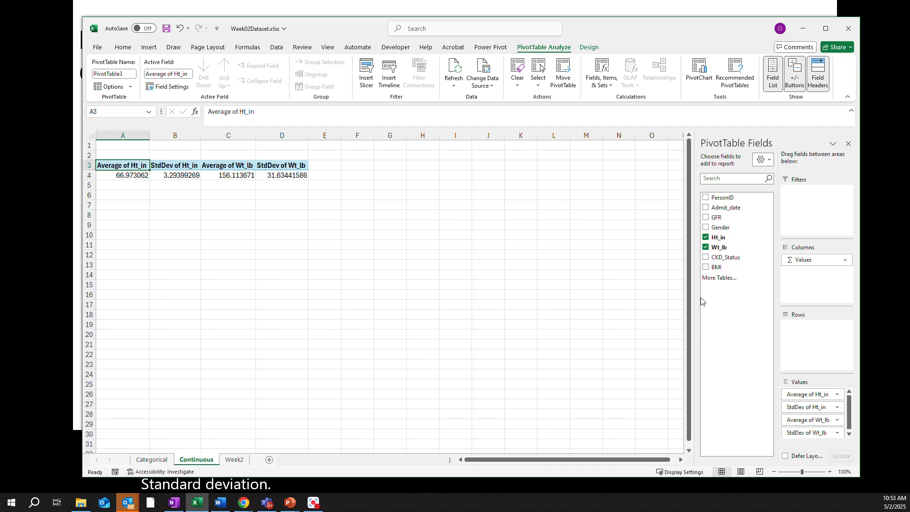
Add BMI at the end of the PivotTable values and summarize it by Average.
drag(713, 268, 811, 433)
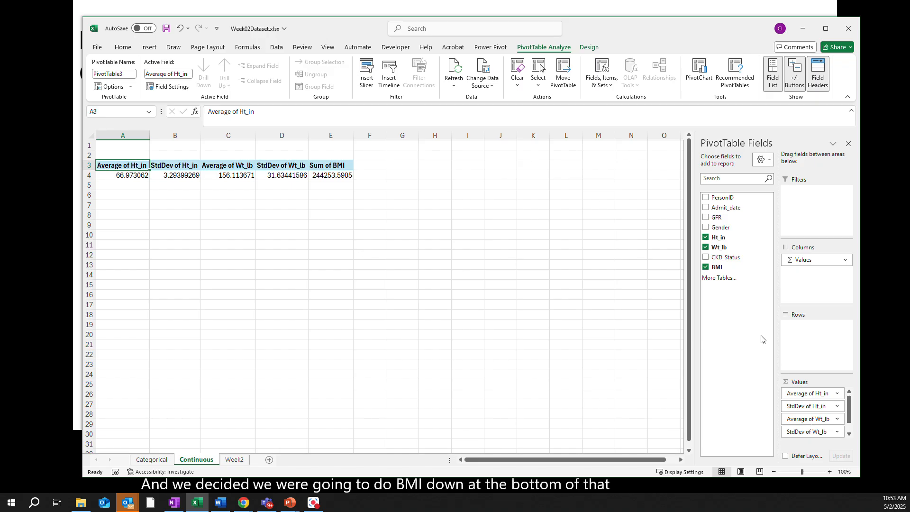
drag(850, 409, 850, 421)
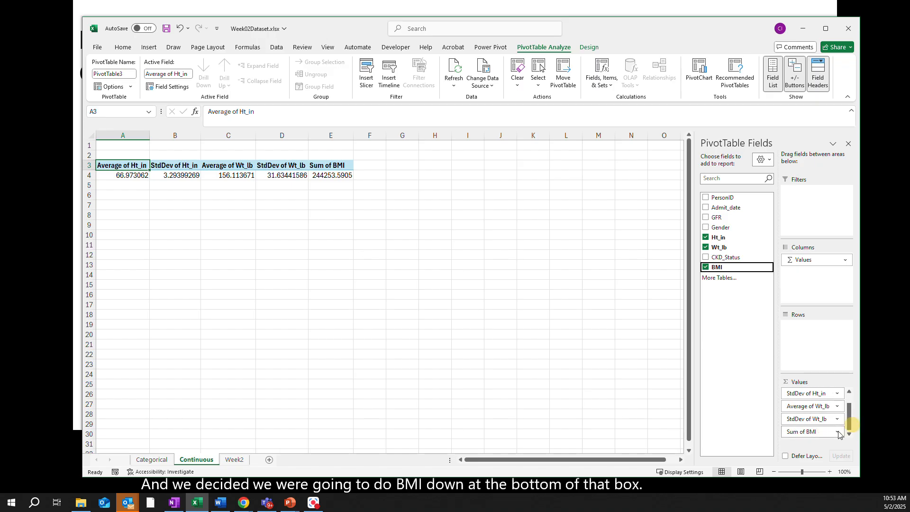
click(838, 432)
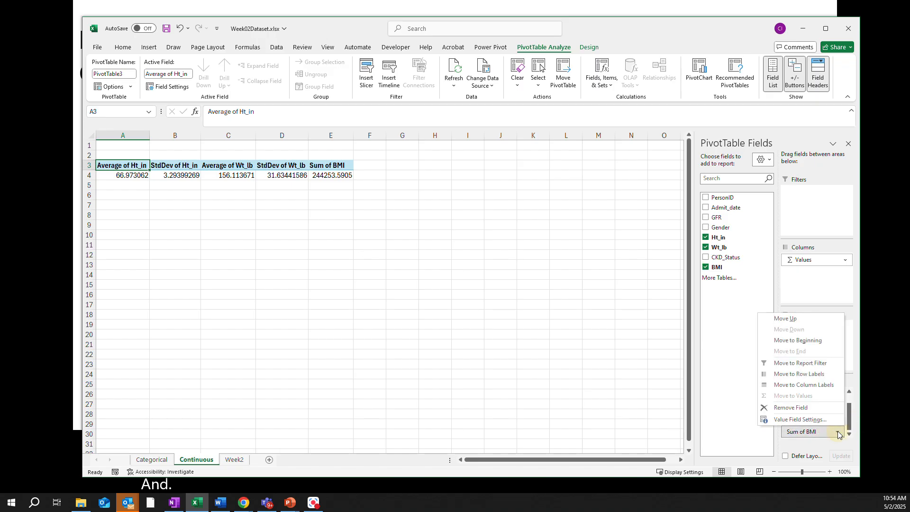
click(811, 420)
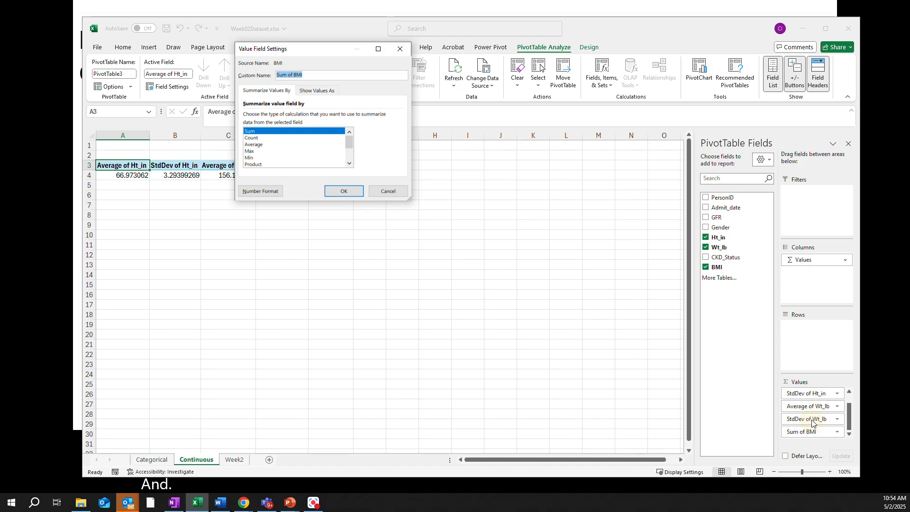
click(255, 144)
click(344, 191)
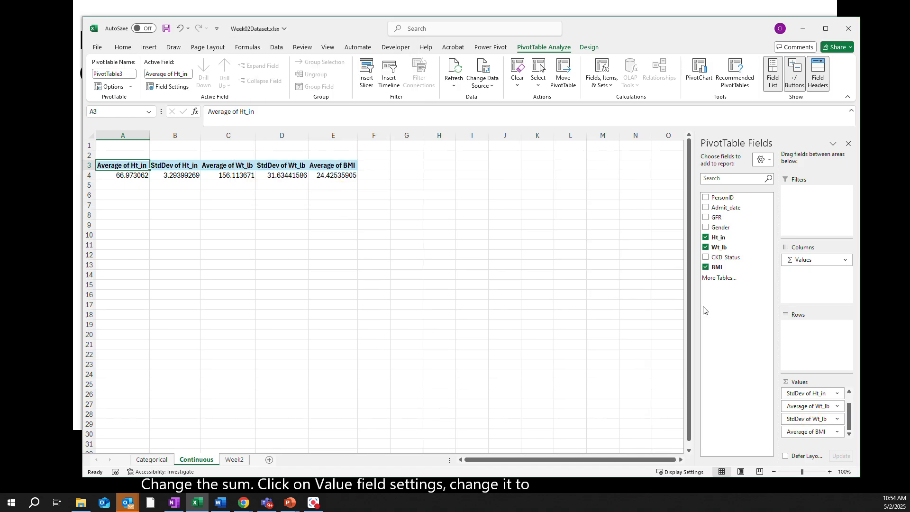
Add a second copy of BMI to the PivotTable values and summarize it by StdDev.
drag(719, 267, 799, 433)
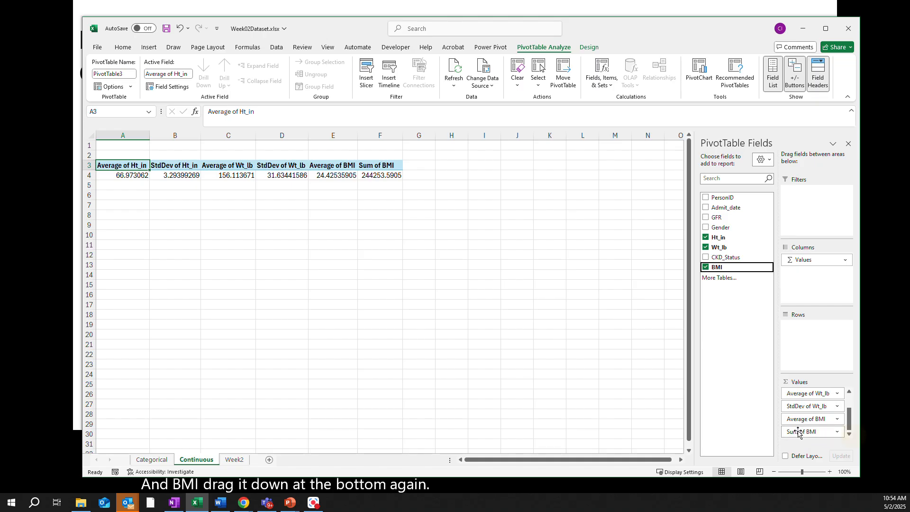
click(837, 432)
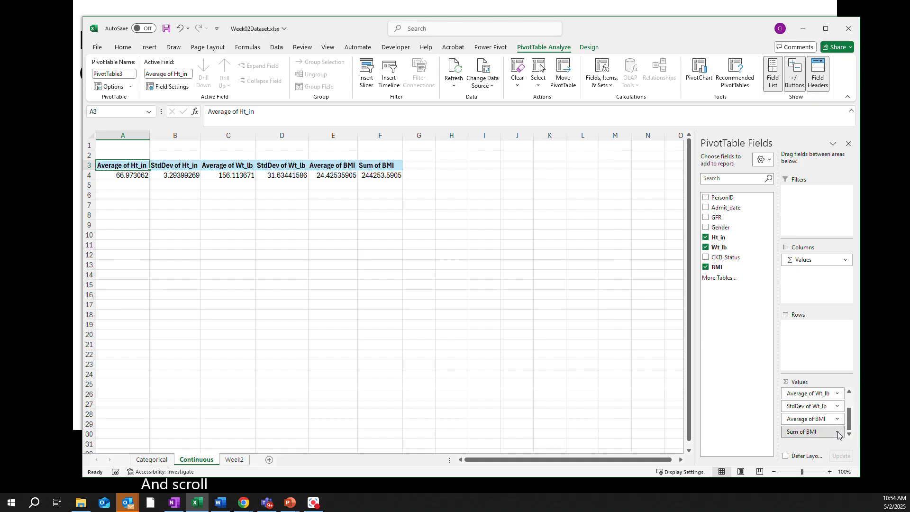
click(812, 420)
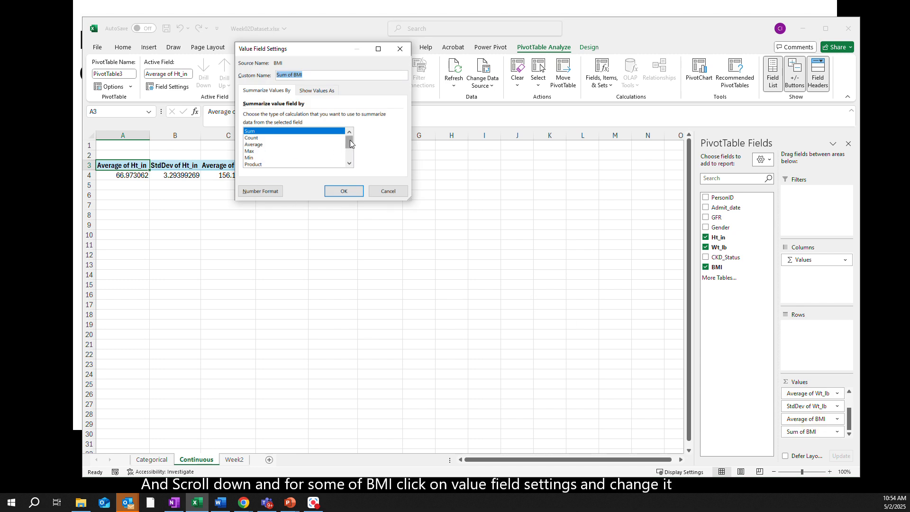
scroll(344, 149, down, 2)
click(257, 145)
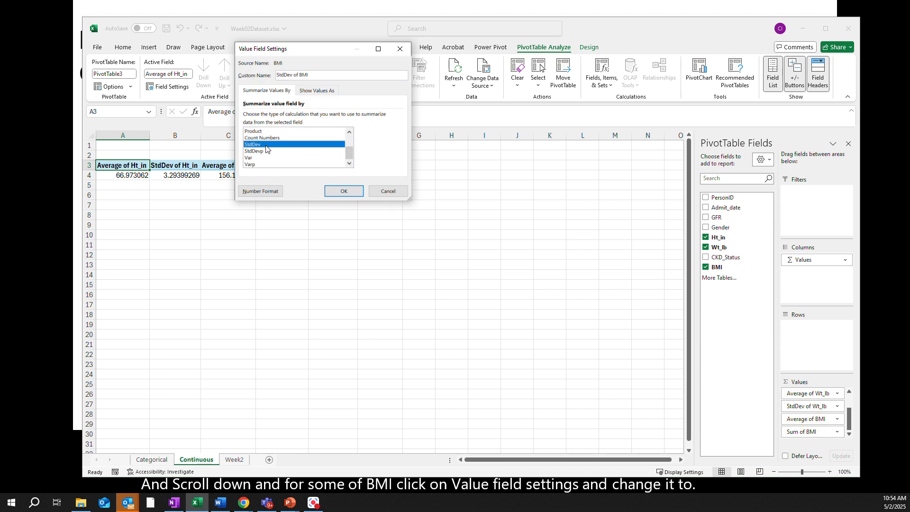
click(334, 192)
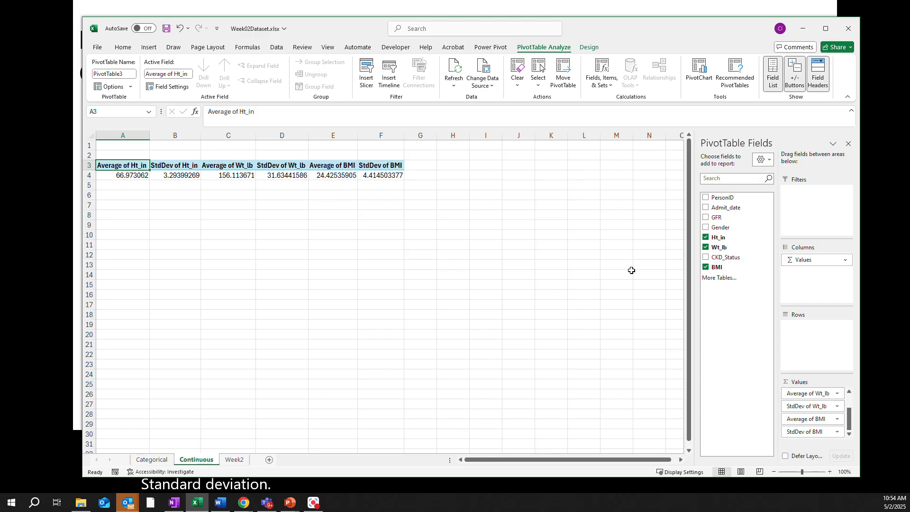
Add GFR at the end of the PivotTable values and summarize it by Average.
drag(716, 217, 809, 436)
scroll(851, 413, down, 1)
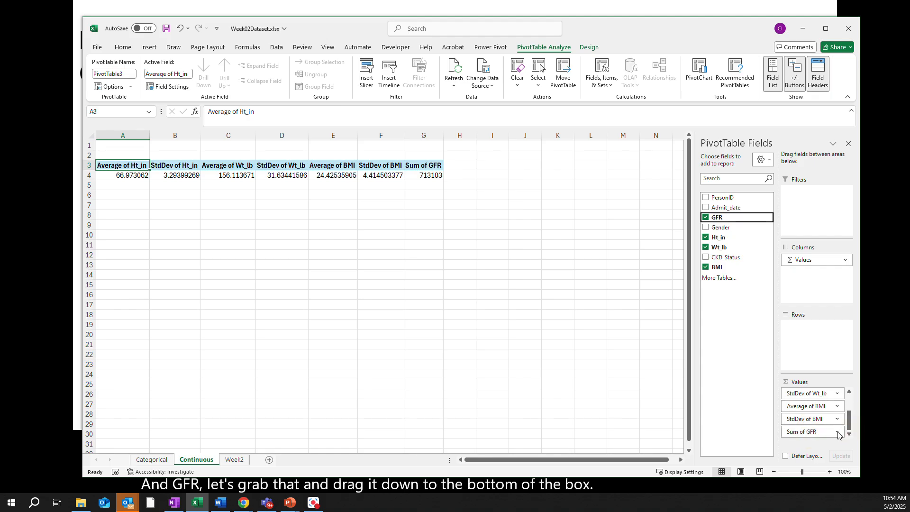
click(838, 433)
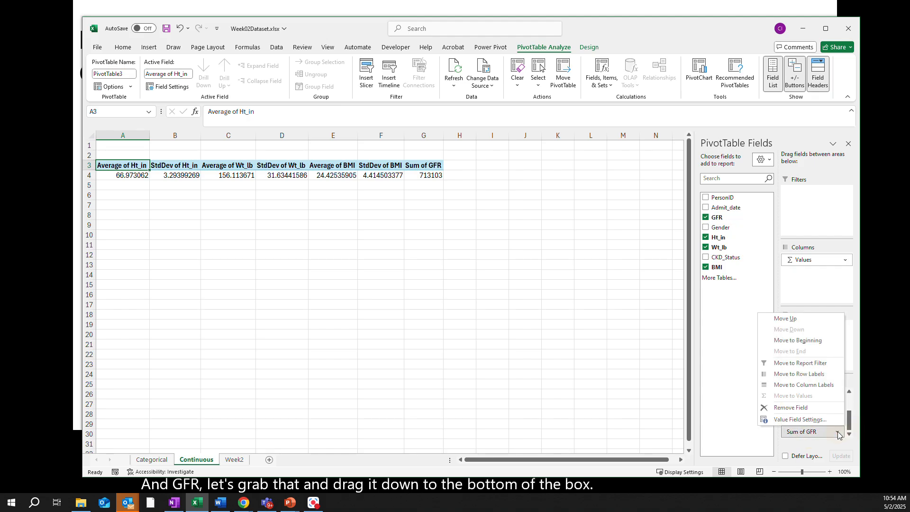
click(806, 420)
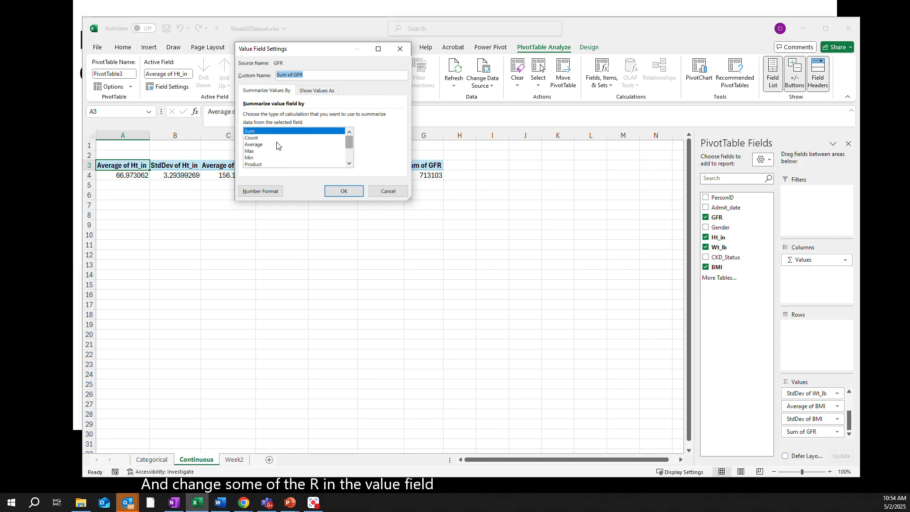
click(262, 144)
click(352, 194)
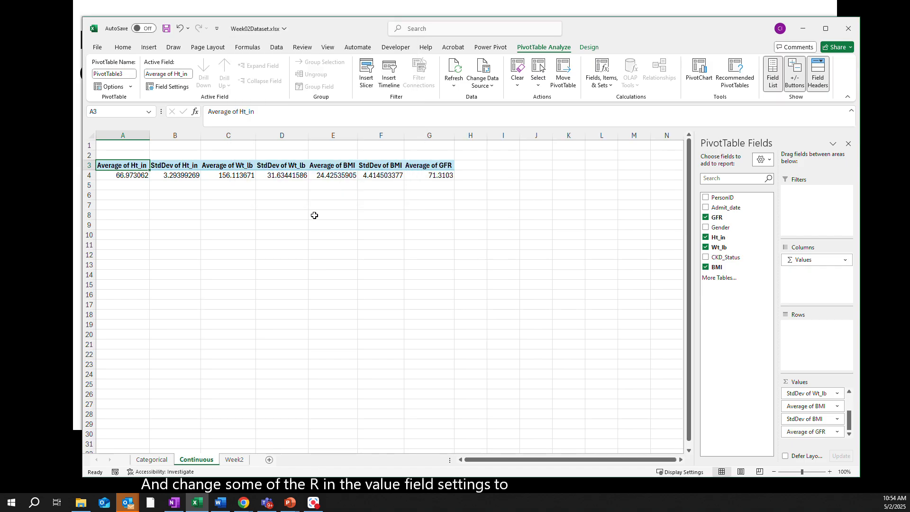
Add a second copy of GFR to the PivotTable values and summarize it by StdDev.
drag(716, 220, 851, 427)
click(838, 432)
click(814, 420)
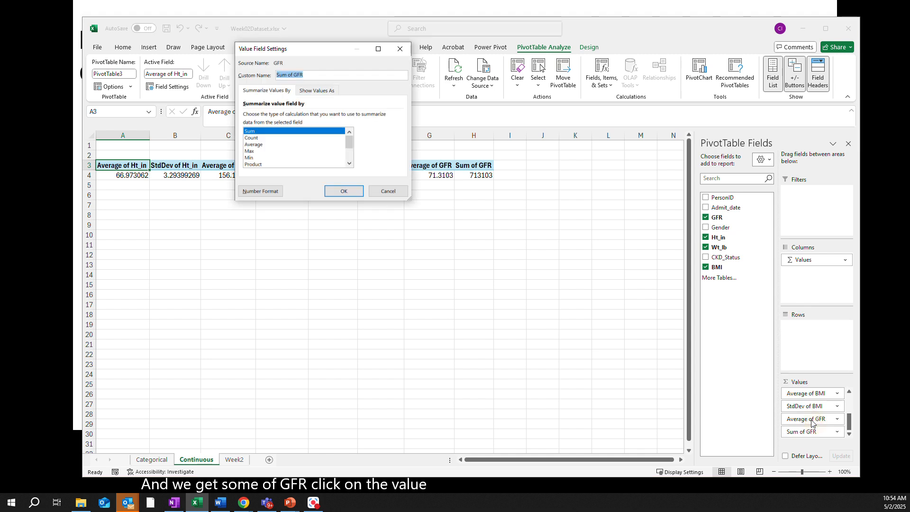
drag(351, 145, 352, 162)
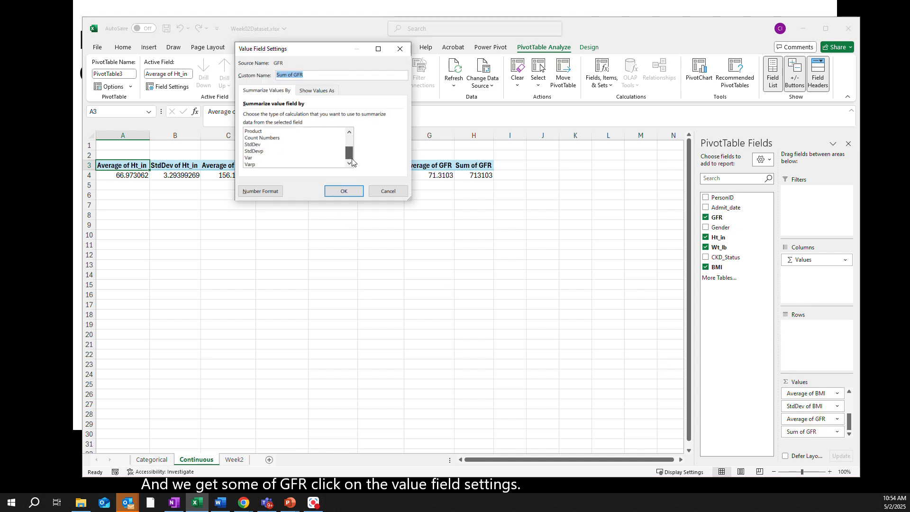
click(266, 145)
click(344, 191)
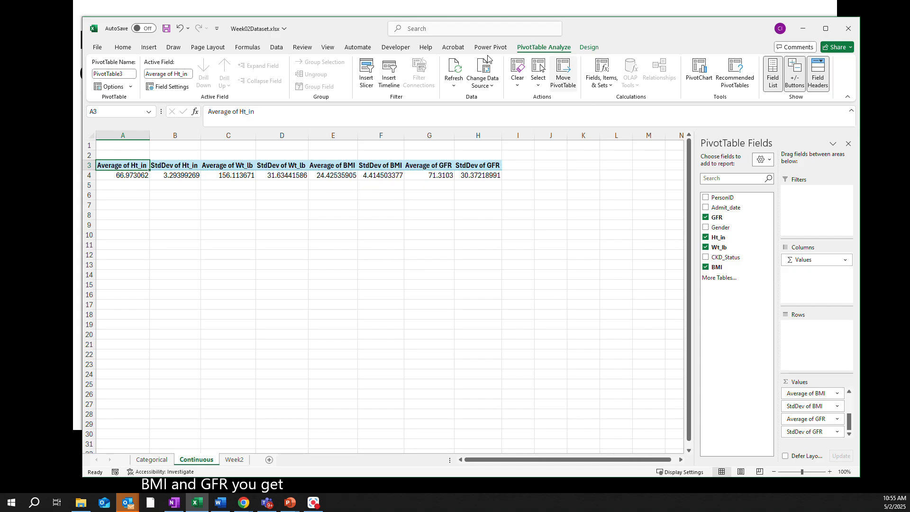
Try splitting the averages and standard deviations by Gender in the PivotTable rows, and remove Gender again.
drag(364, 27, 542, 132)
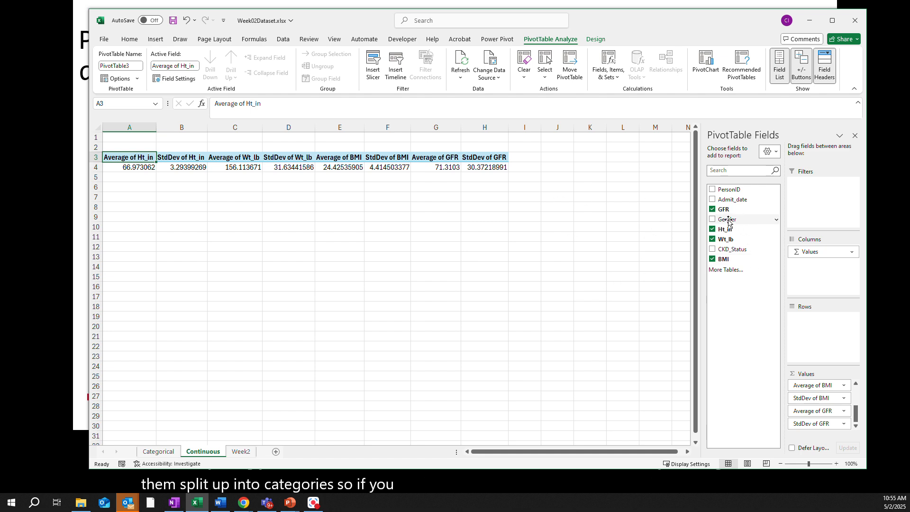
drag(729, 219, 817, 325)
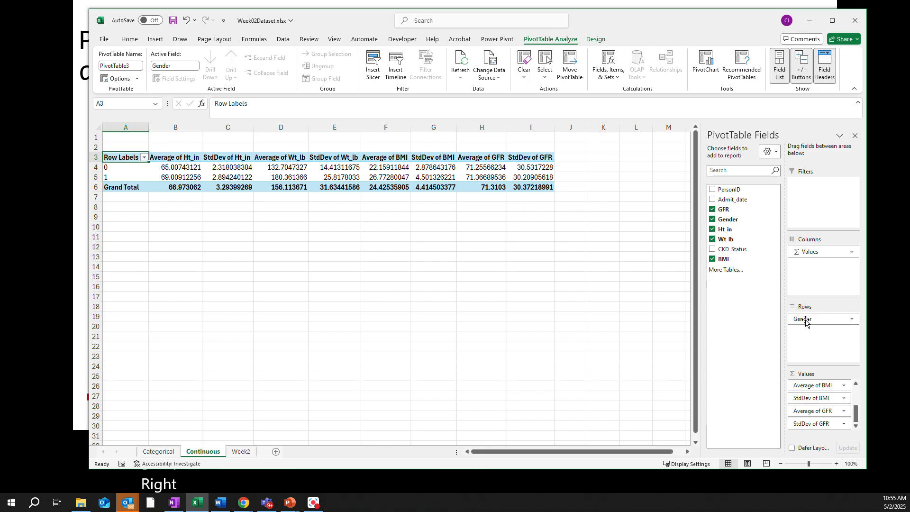
drag(805, 319, 747, 217)
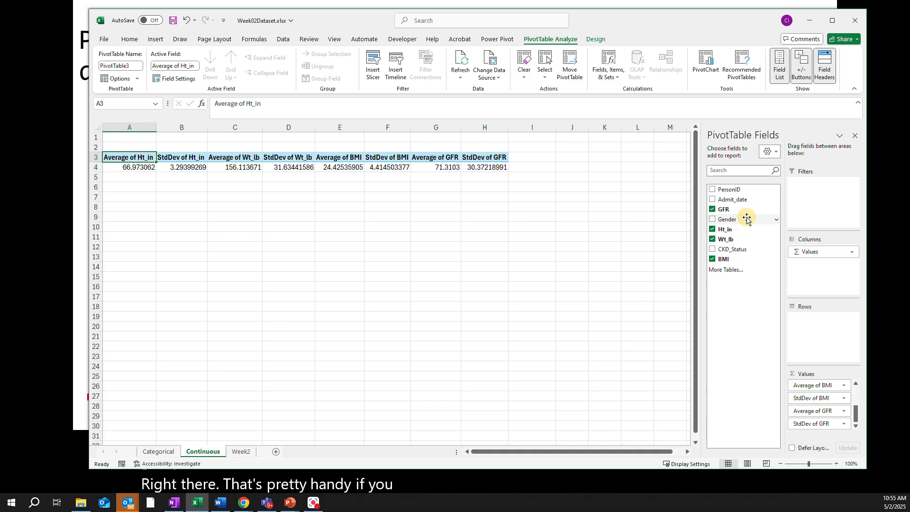
Split the averages and standard deviations by CKD_Status in the PivotTable rows.
drag(728, 253, 817, 332)
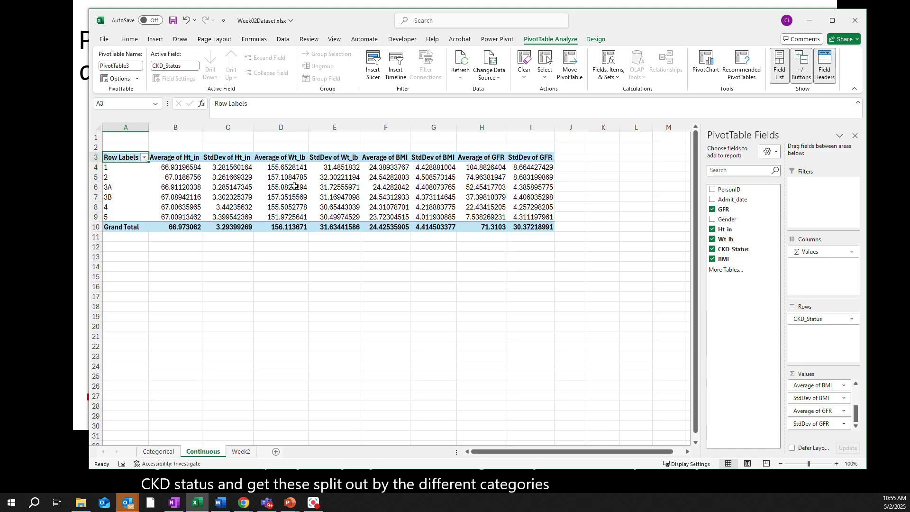
mouse_move(287, 190)
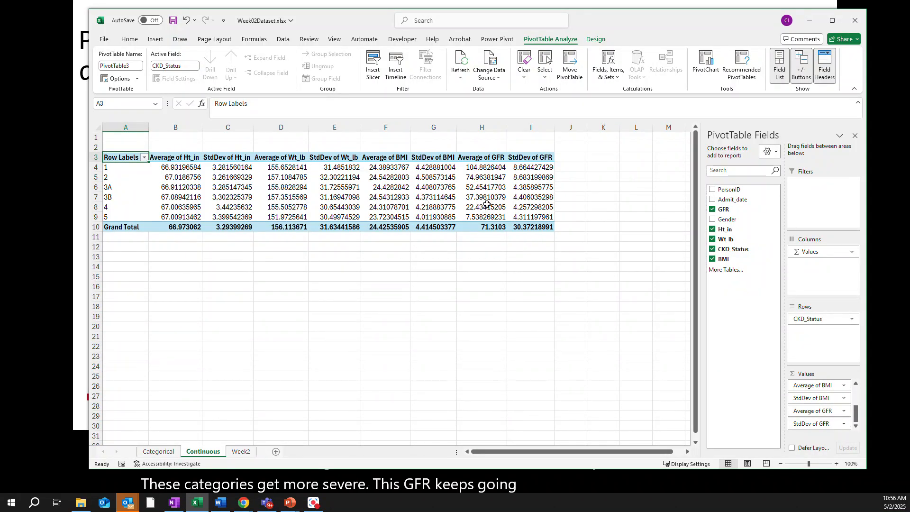
mouse_move(487, 204)
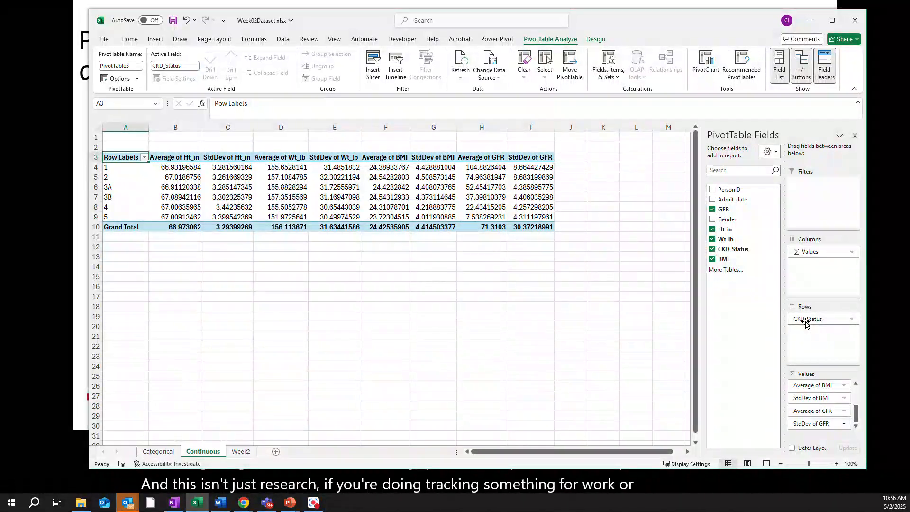
click(238, 454)
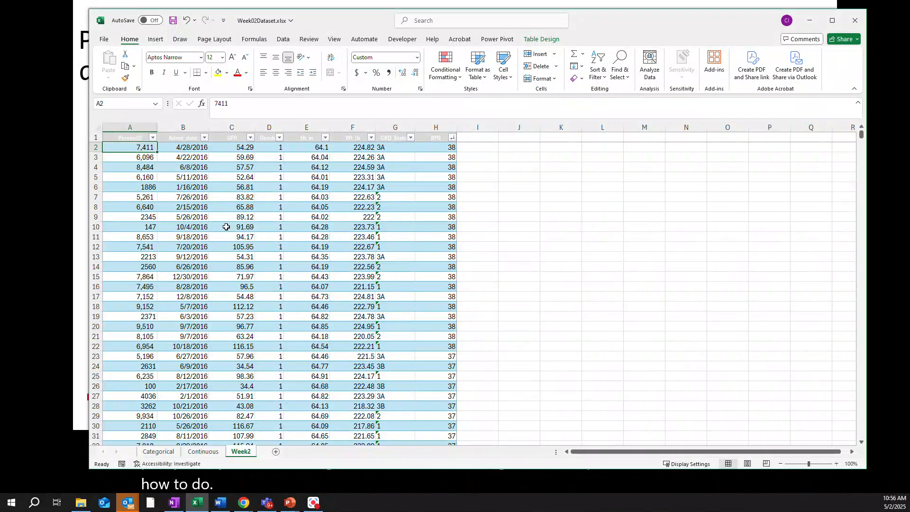
click(203, 452)
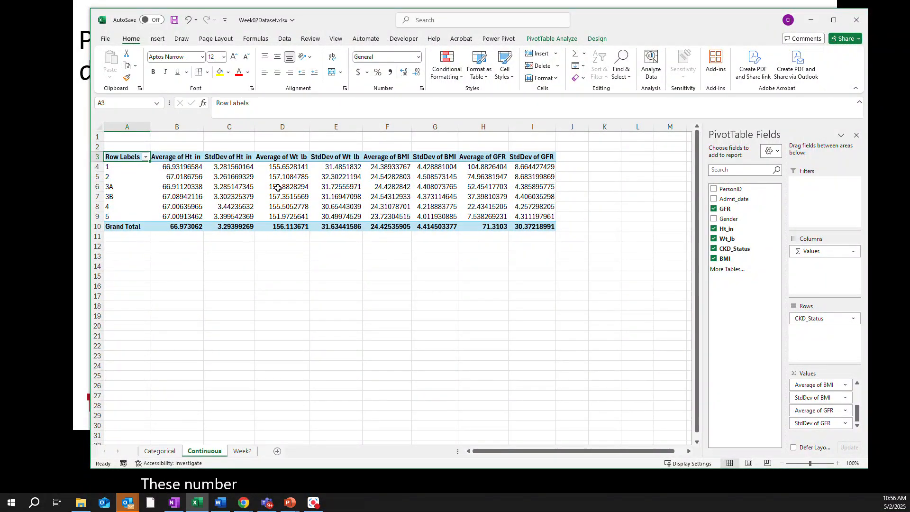
drag(175, 127, 534, 128)
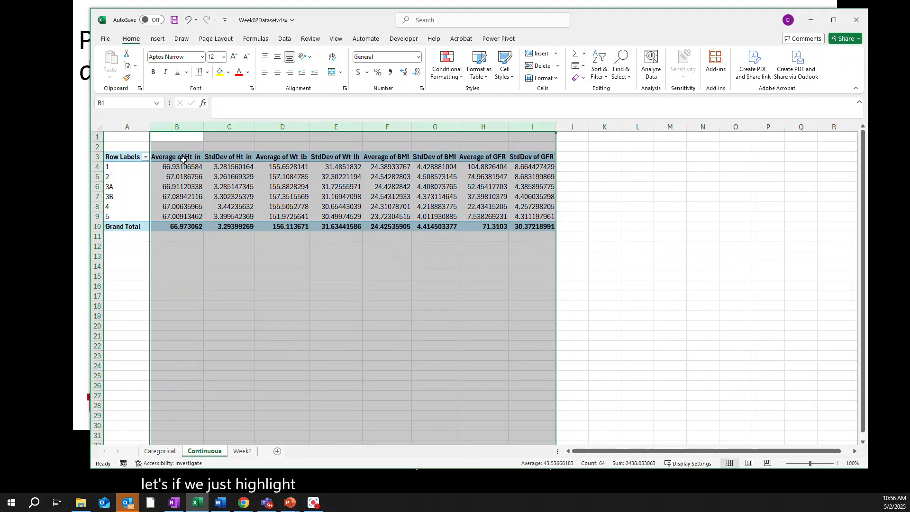
drag(163, 163, 523, 217)
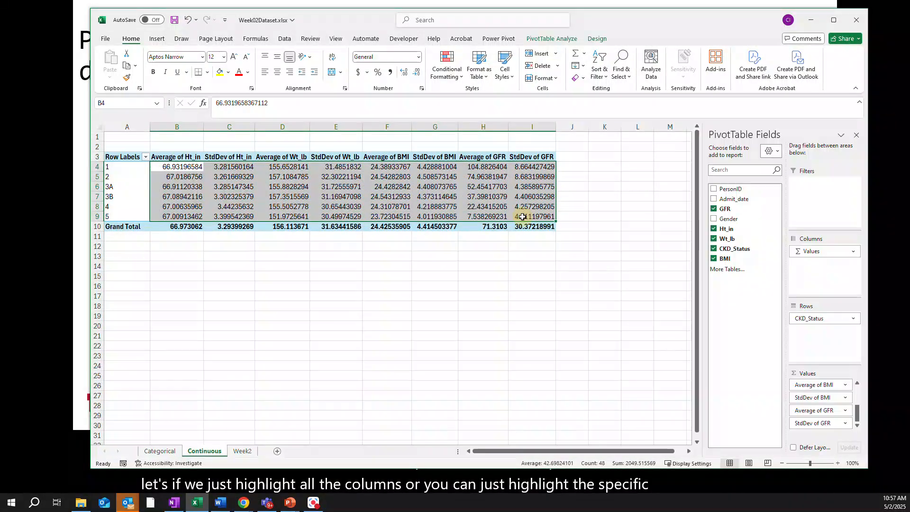
right_click(351, 202)
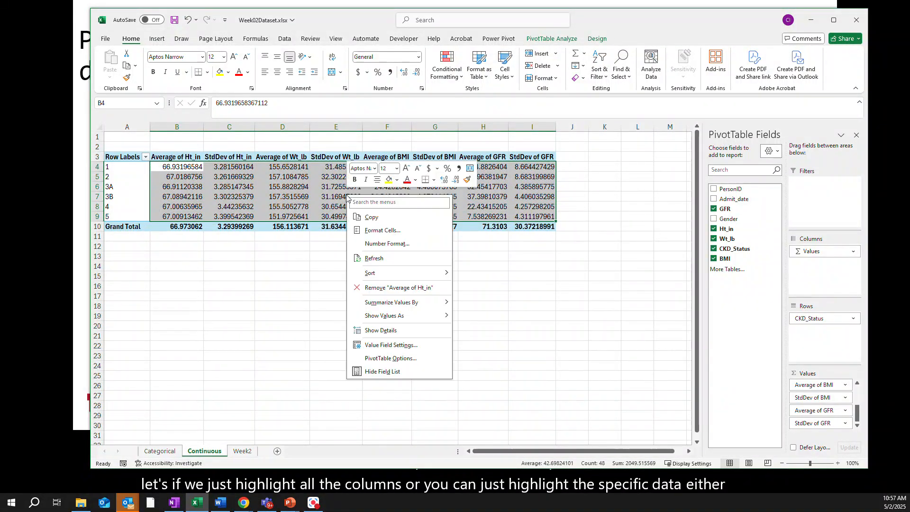
click(384, 359)
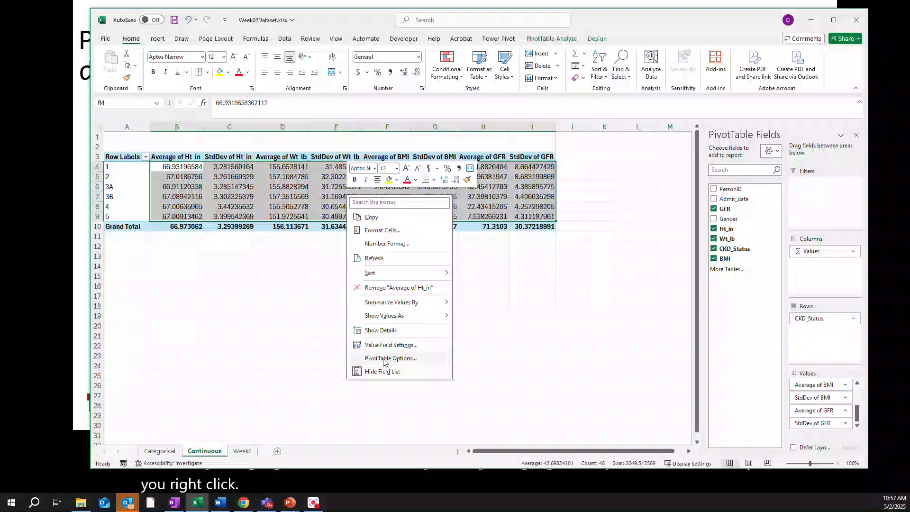
click(286, 183)
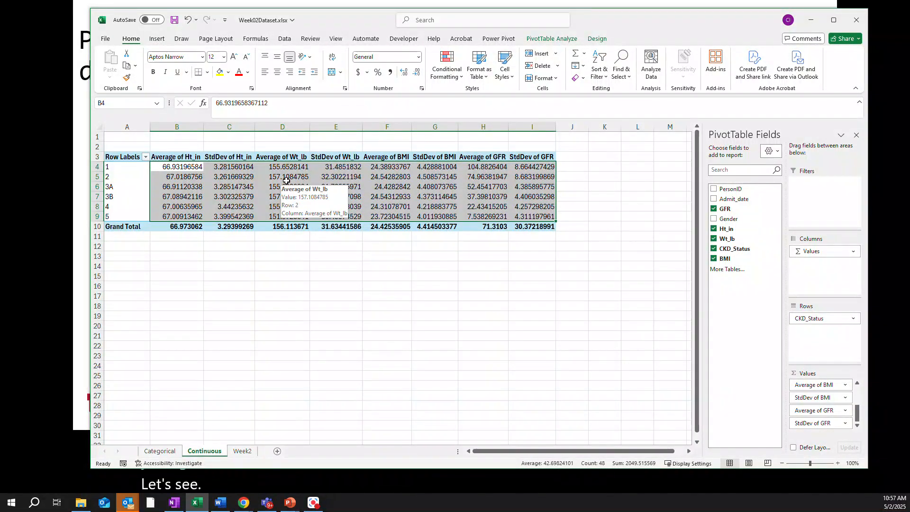
right_click(287, 180)
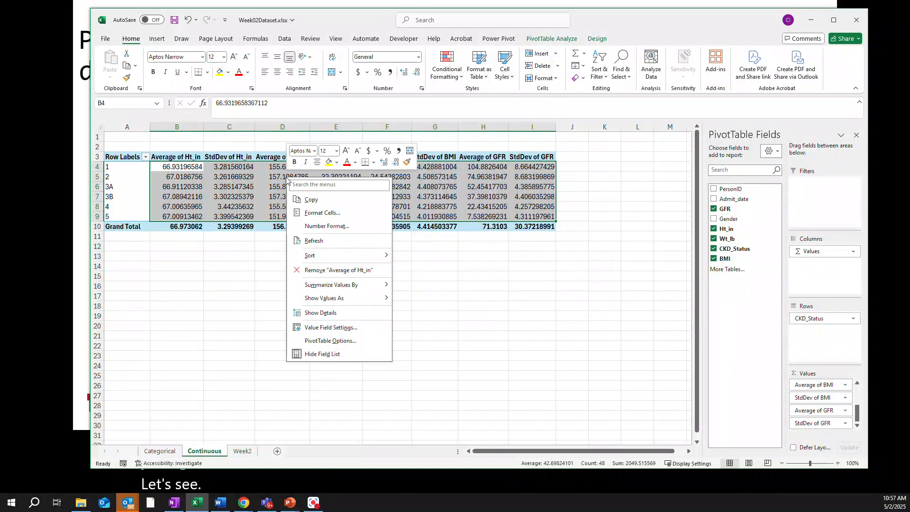
click(322, 226)
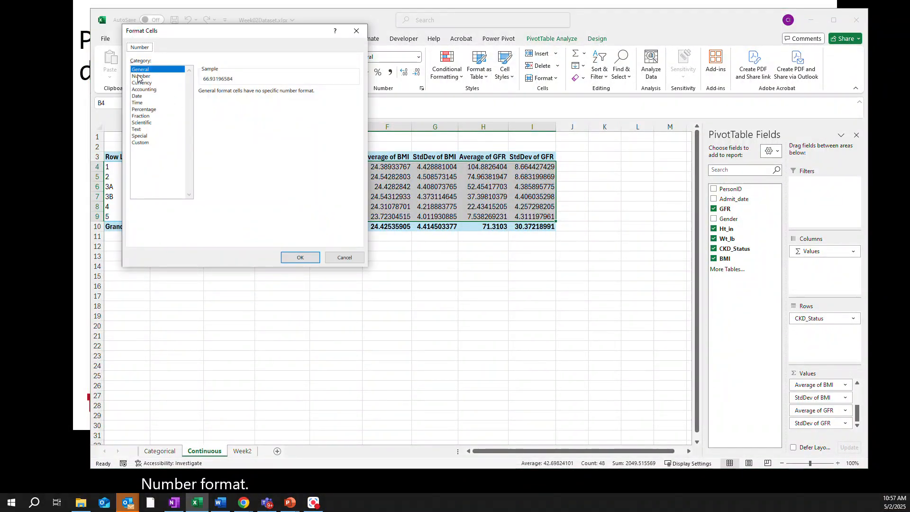
click(338, 257)
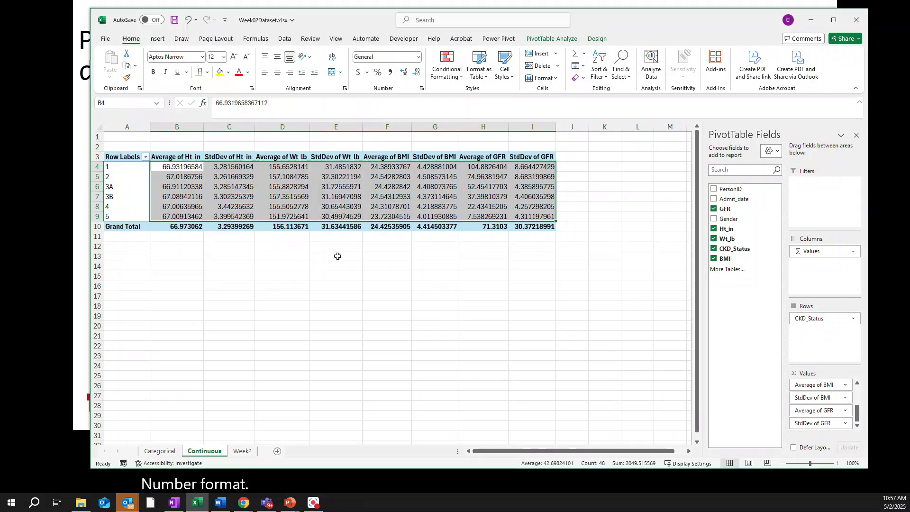
Try formatting the PivotTable values in B4:I9 as Number with 1 decimal place, and undo the formatting.
right_click(291, 176)
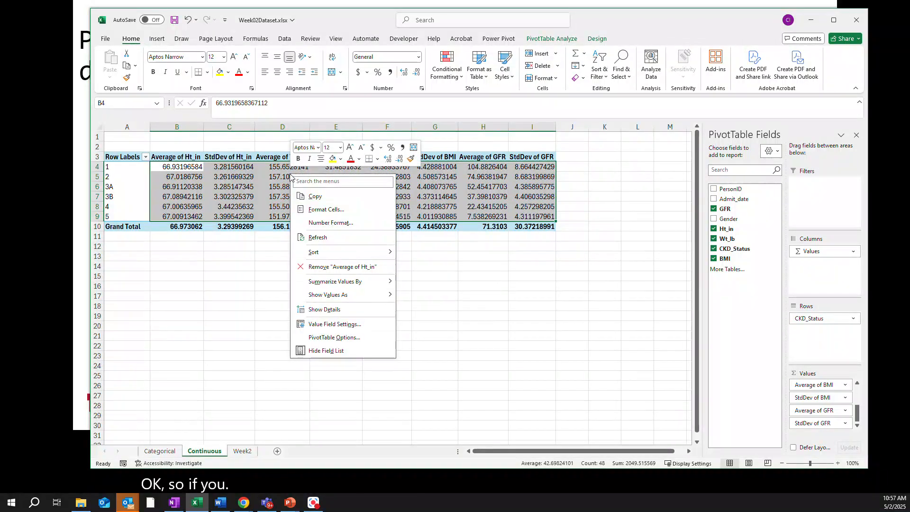
click(328, 223)
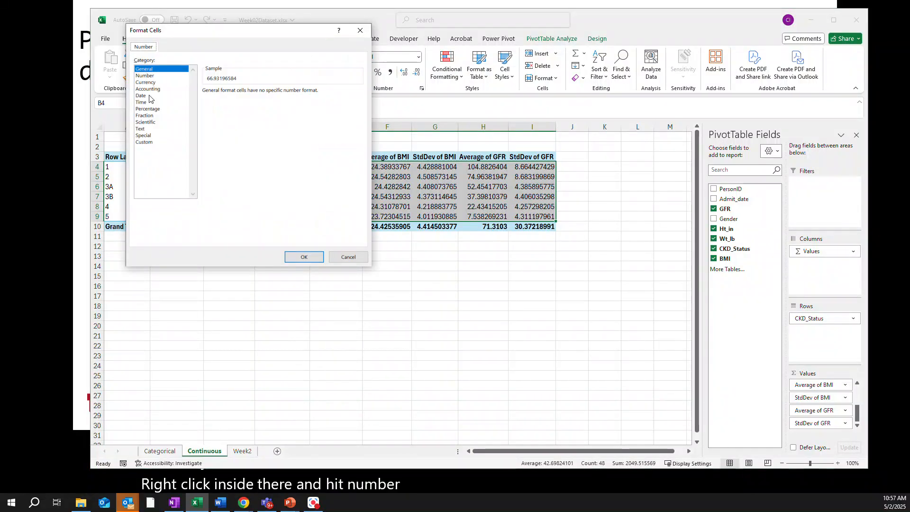
click(146, 76)
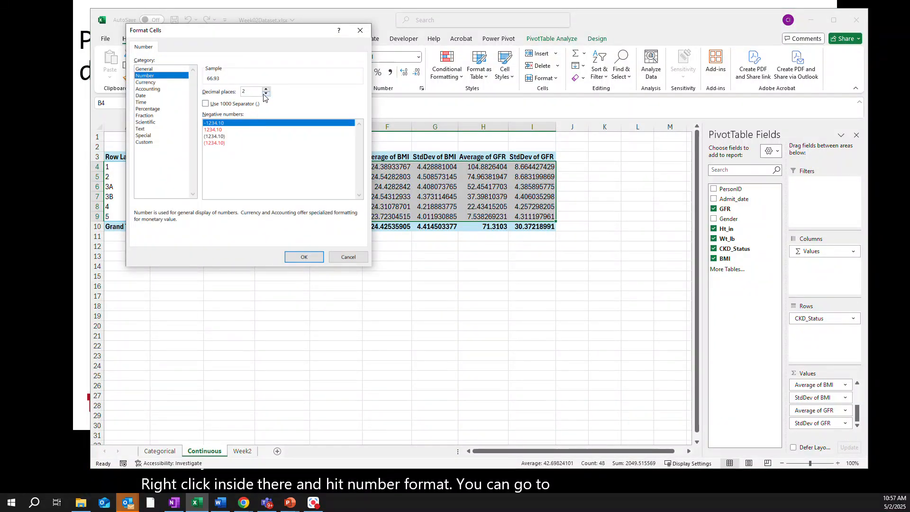
click(265, 94)
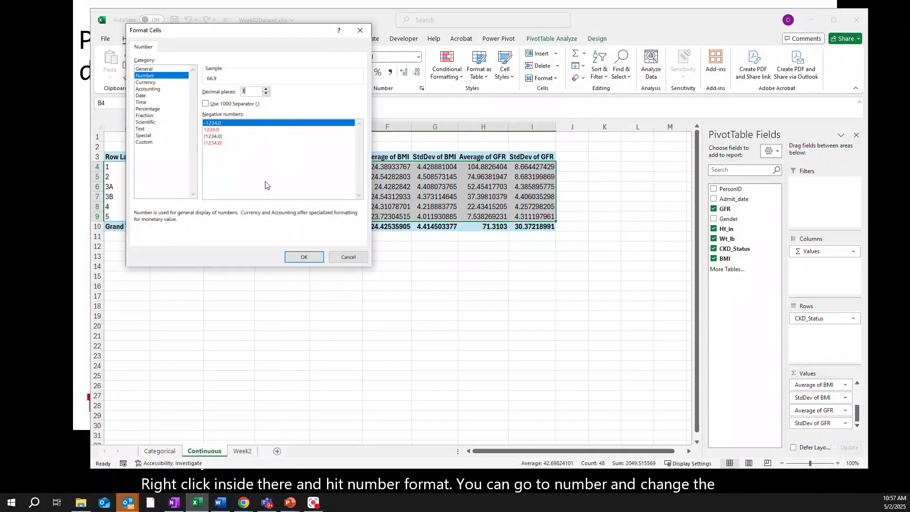
click(302, 257)
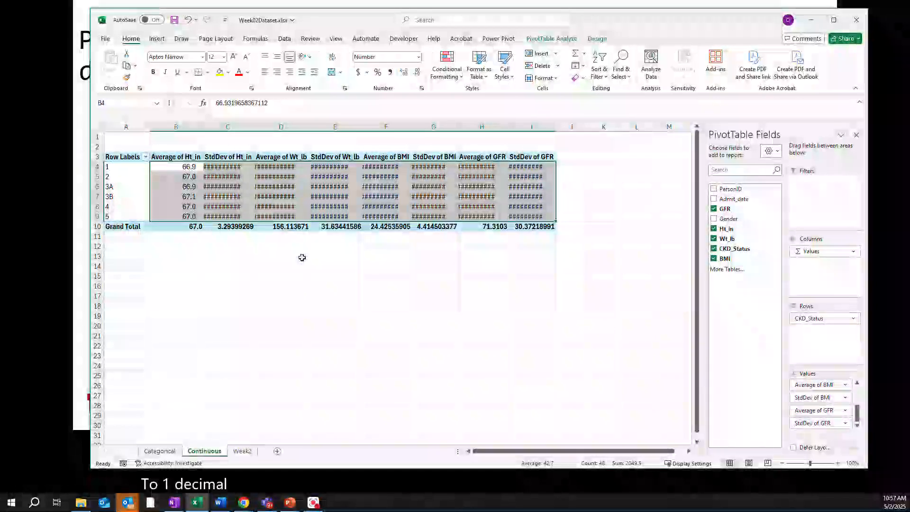
click(294, 188)
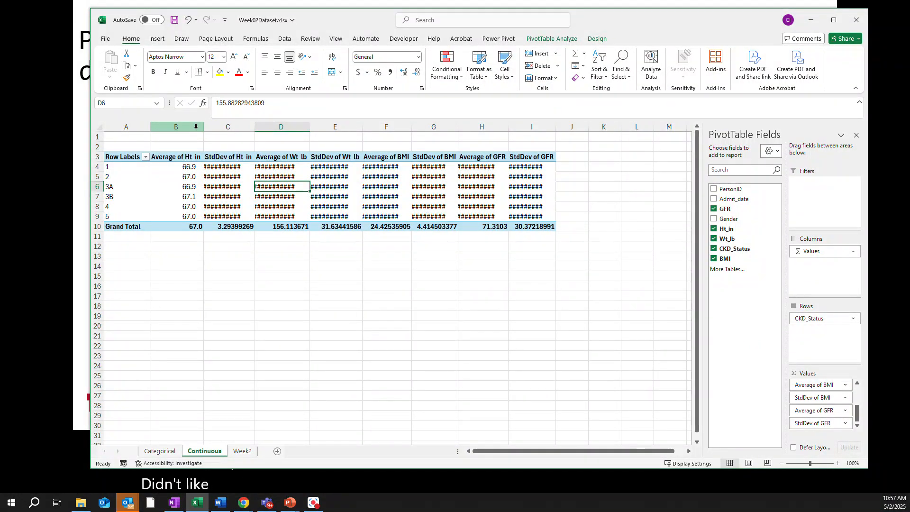
key(ctrl+z)
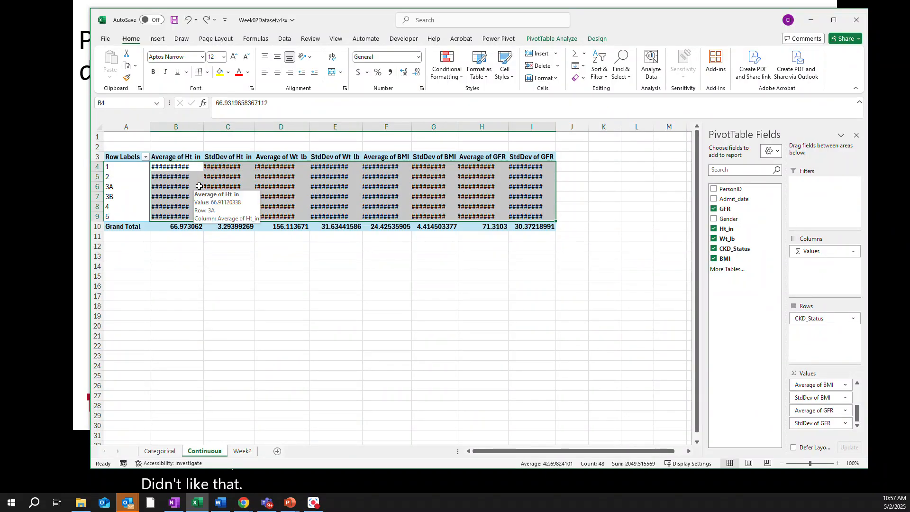
Widen columns B through G so the height, weight and BMI statistics fit their cells.
drag(203, 128, 278, 127)
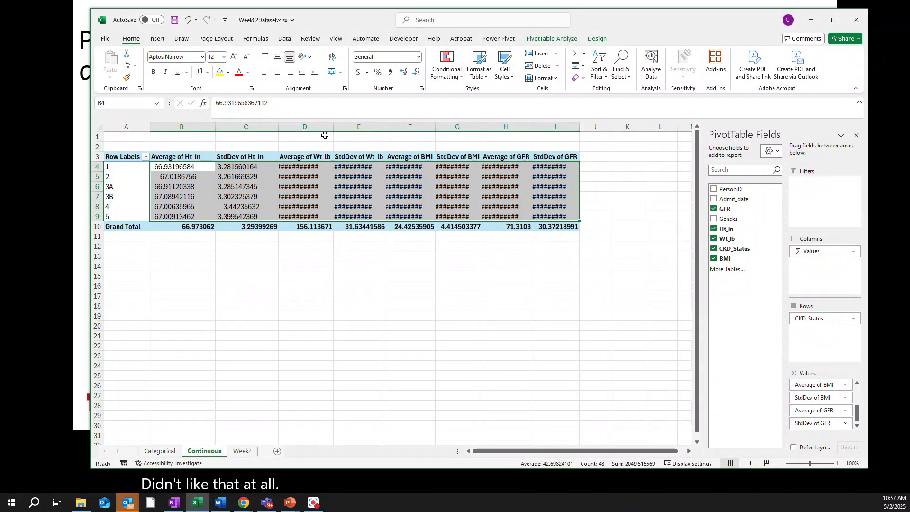
drag(334, 125, 527, 128)
drag(467, 127, 494, 126)
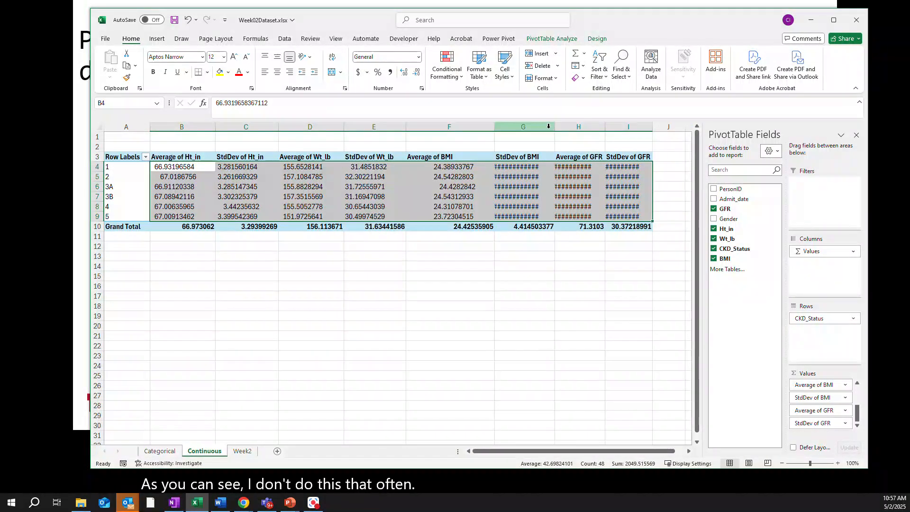
drag(556, 126, 566, 126)
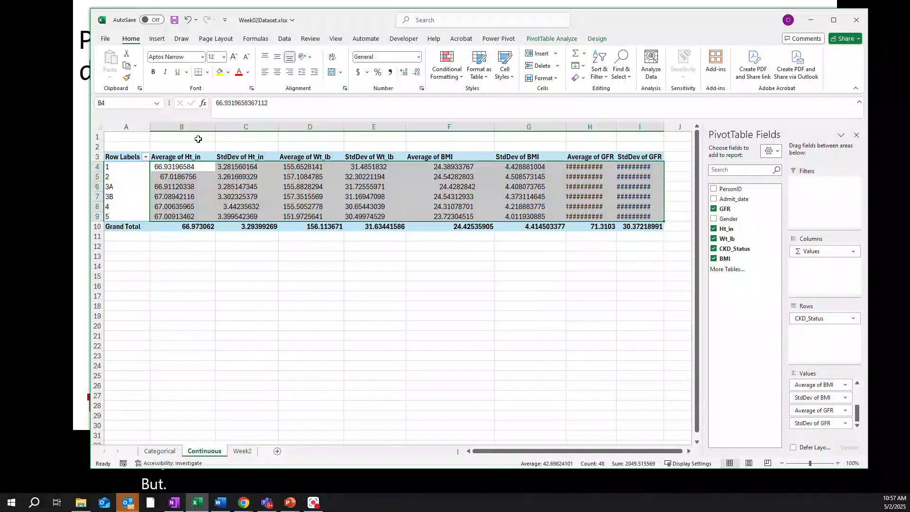
Format columns B through I of the Continuous sheet as Number with 1 decimal place.
click(179, 129)
drag(179, 129, 641, 127)
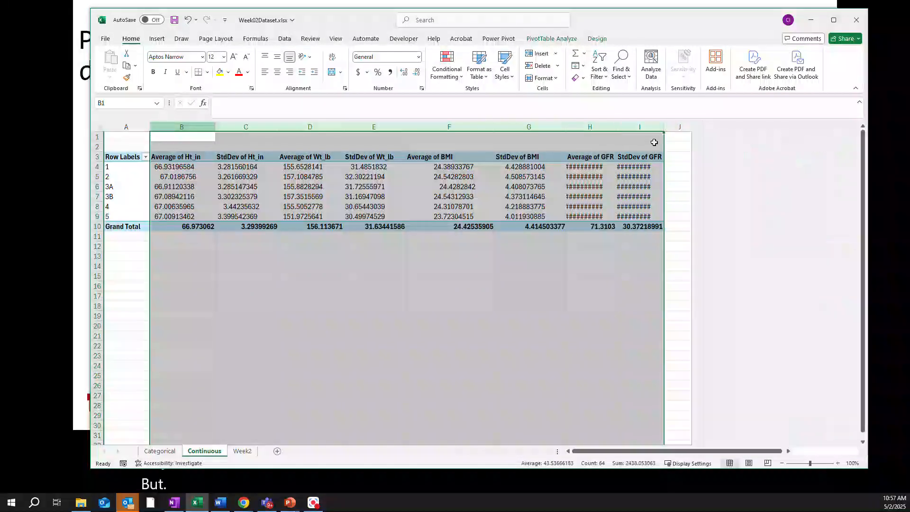
right_click(383, 179)
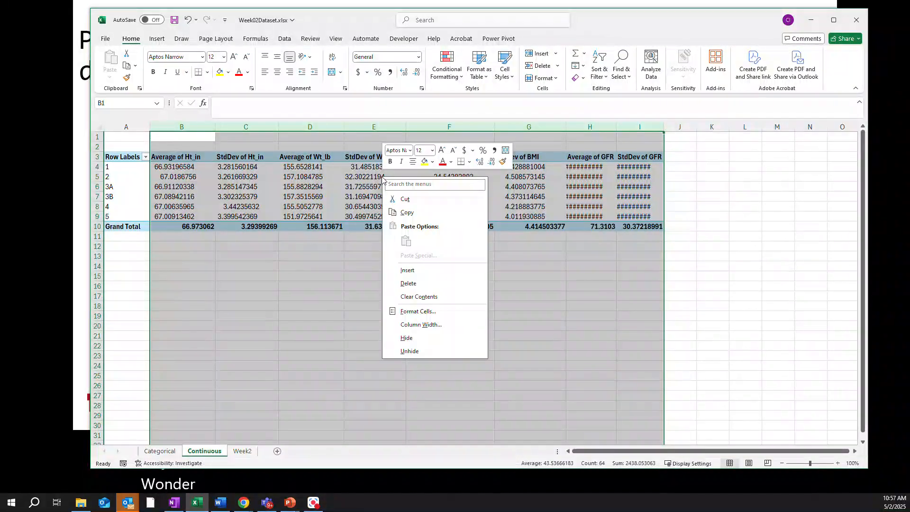
click(419, 312)
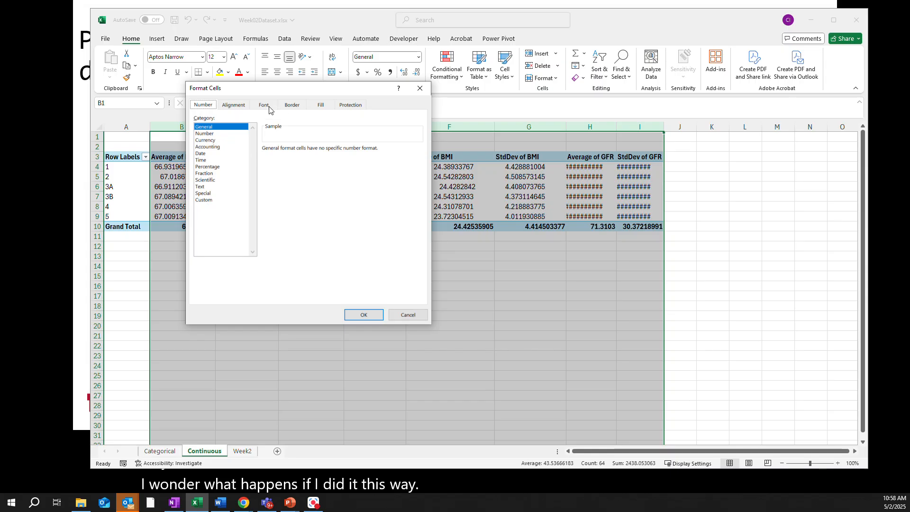
click(212, 134)
click(325, 152)
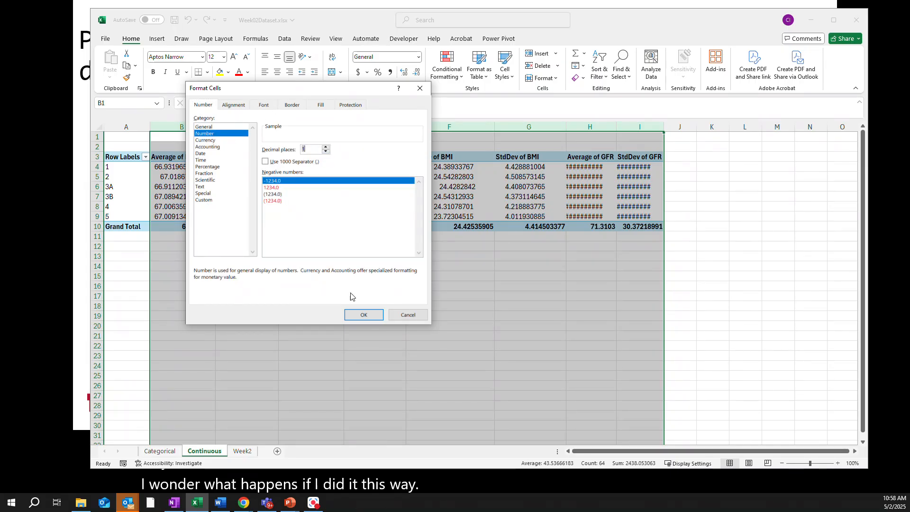
click(364, 315)
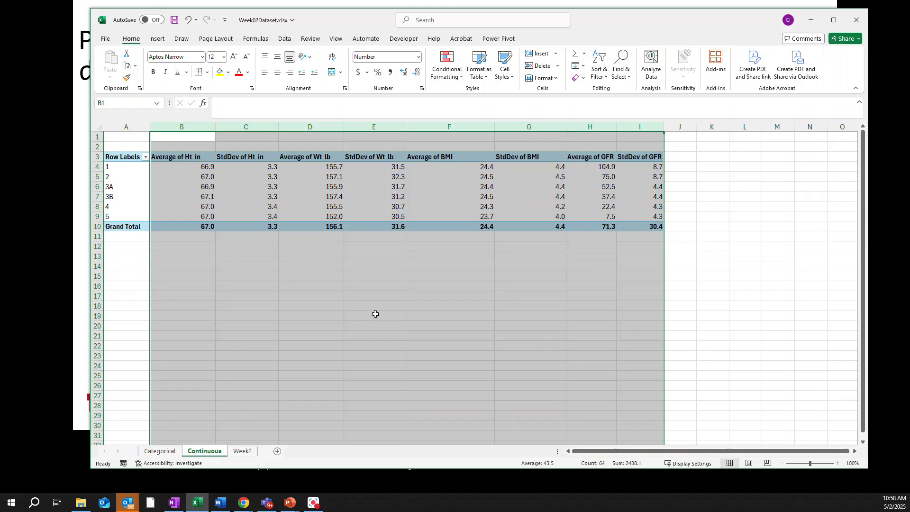
Reapply the Number format with 1 decimal place to columns B through I, and deselect the columns.
click(331, 284)
drag(181, 127, 632, 125)
right_click(391, 192)
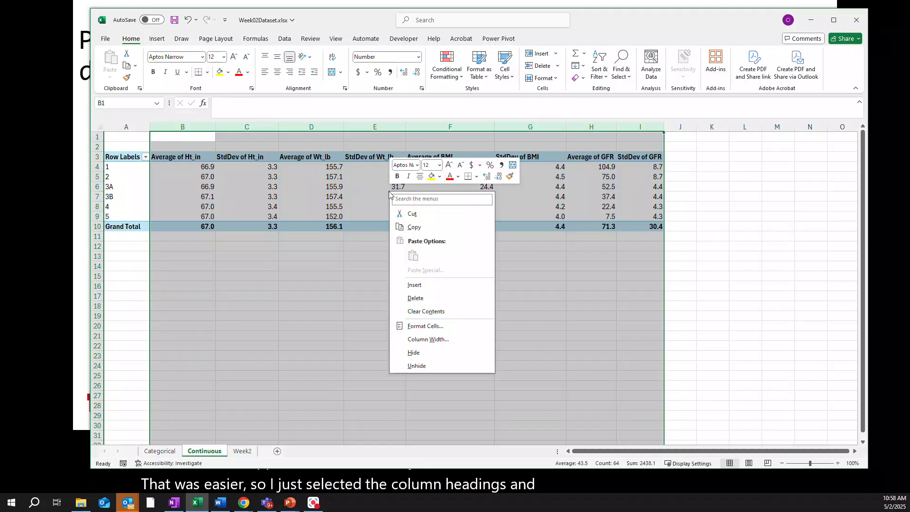
click(421, 326)
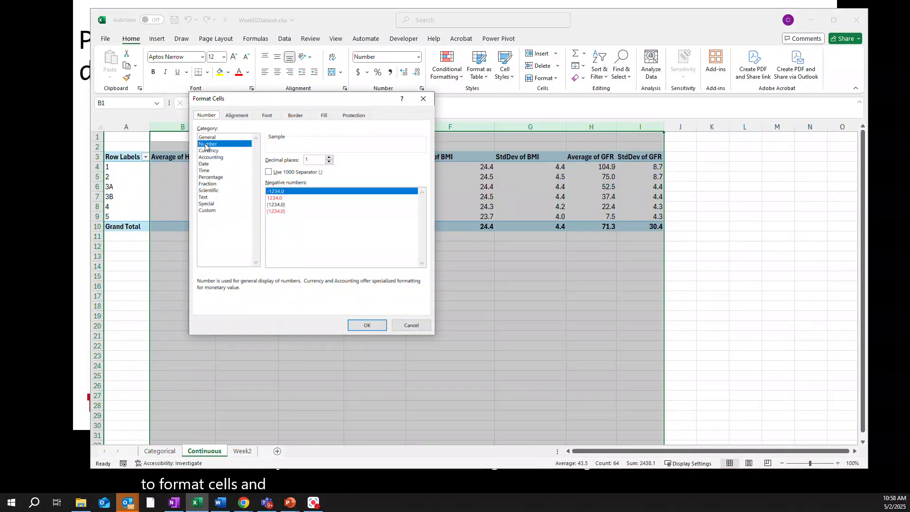
click(367, 325)
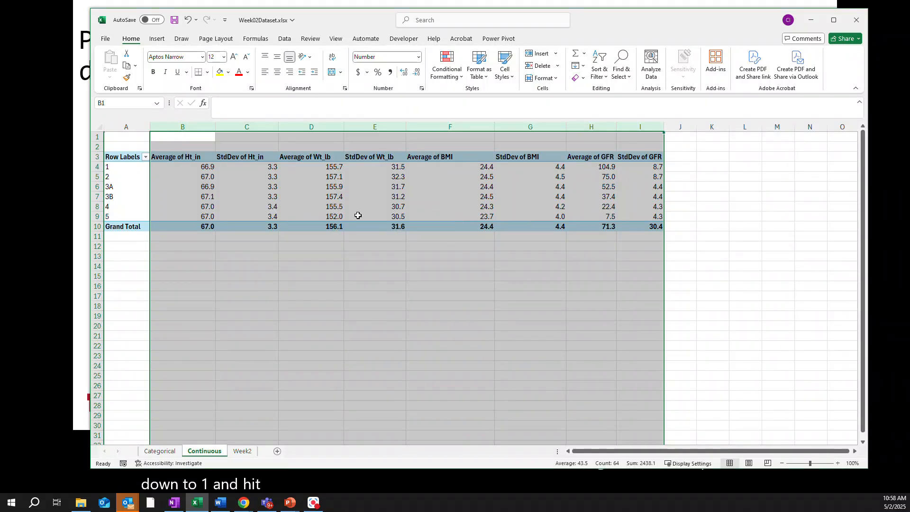
click(237, 186)
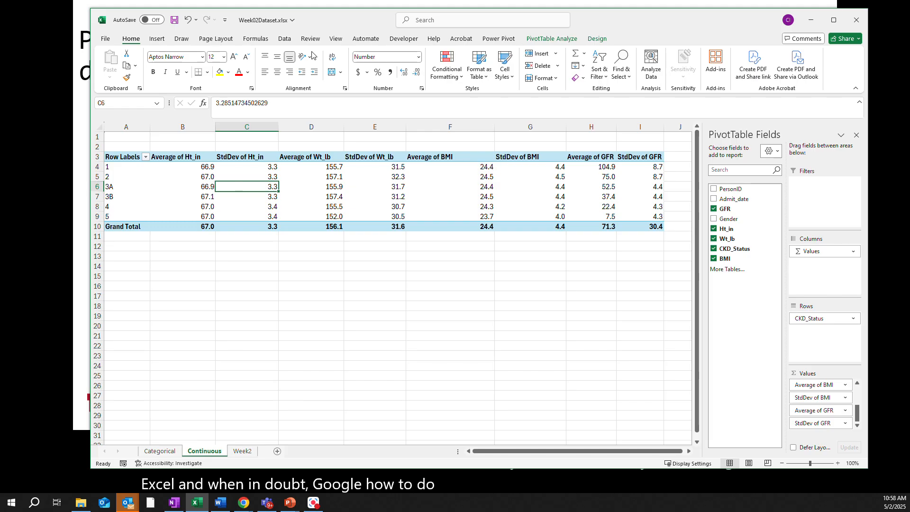
Save a copy of the workbook as NameWeek02DatasetComplete in the W02-DescStat folder.
click(105, 39)
click(113, 185)
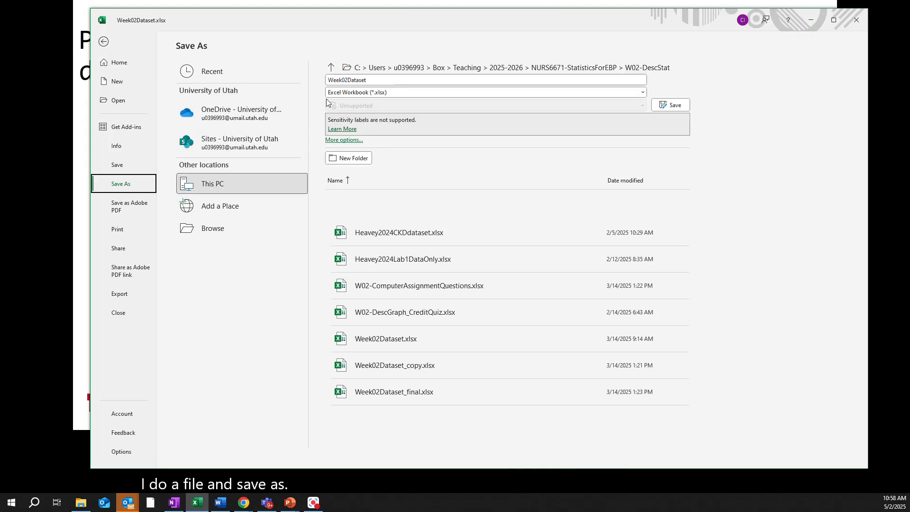
click(329, 80)
click(329, 80)
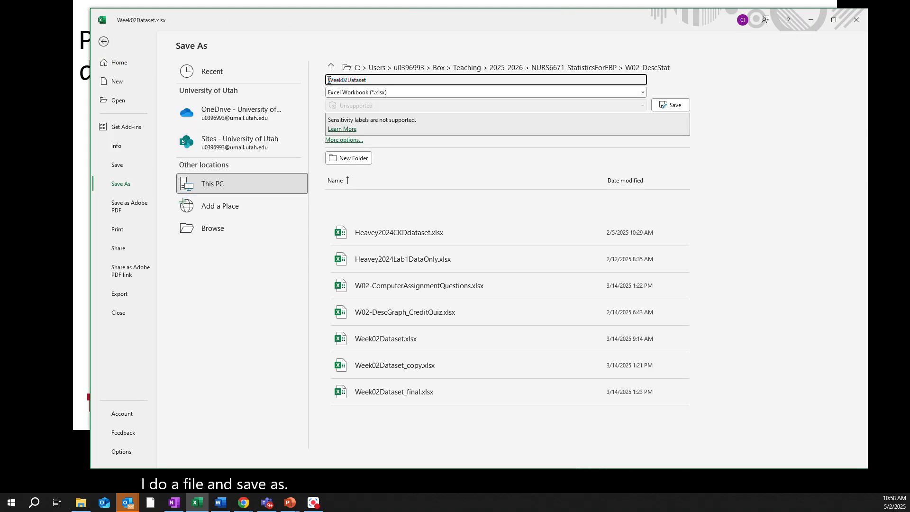
text(Name)
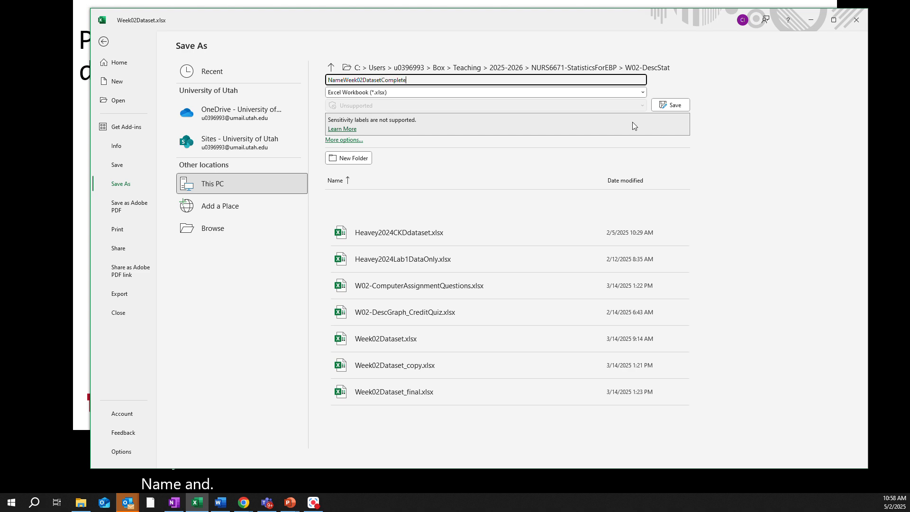
click(669, 105)
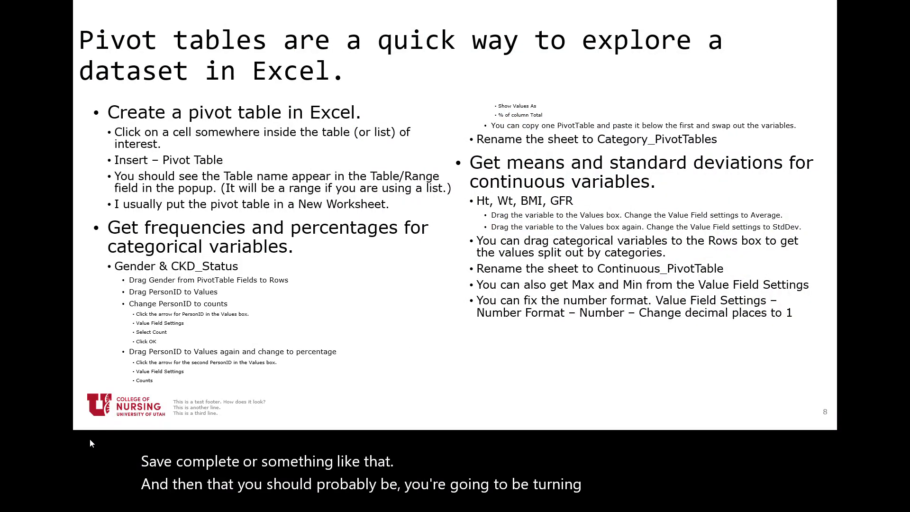
click(100, 422)
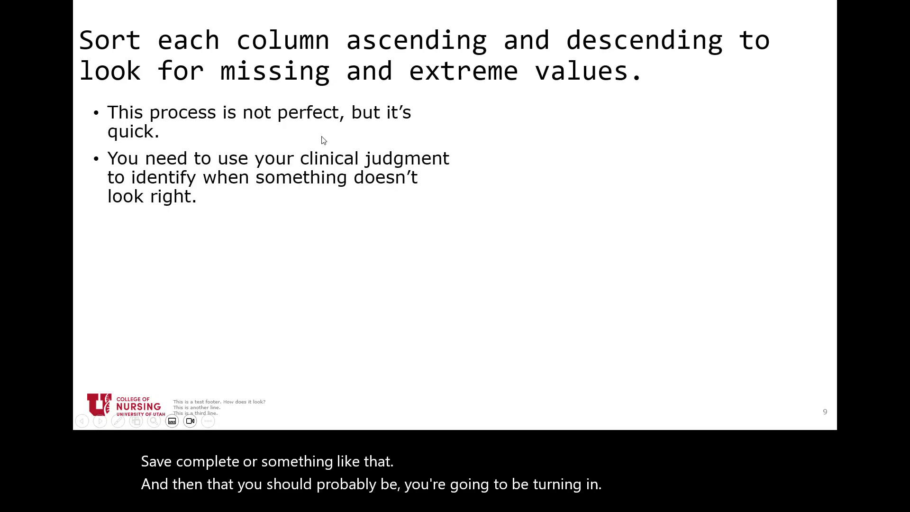
click(100, 423)
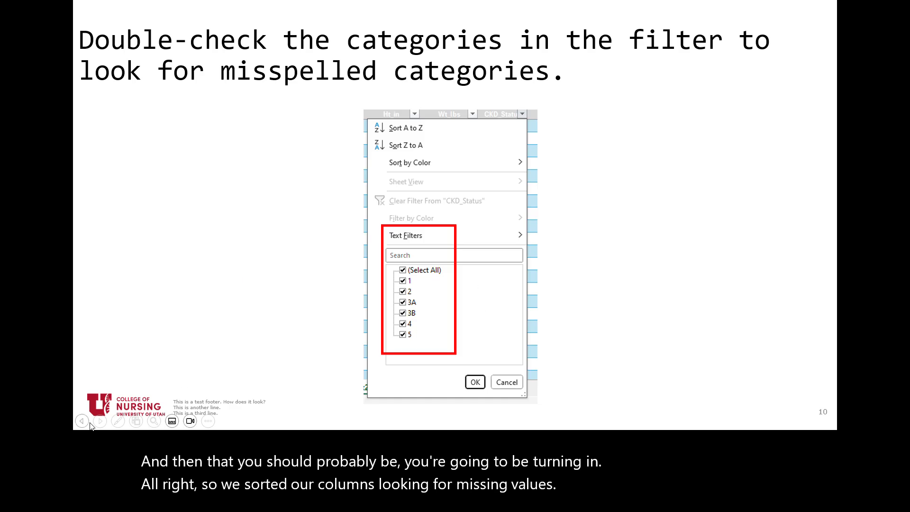
click(99, 422)
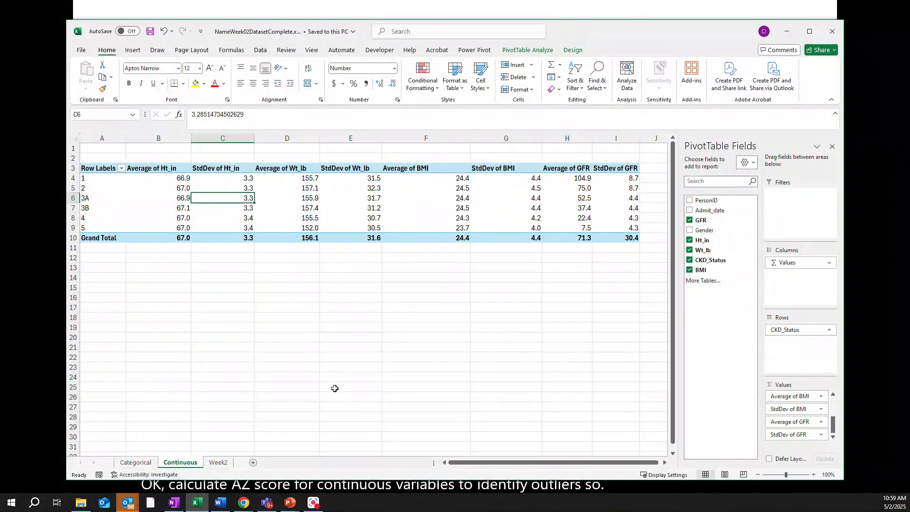
Add a new table column with the header GFR_z in cell I1 of the Week2 sheet.
click(222, 466)
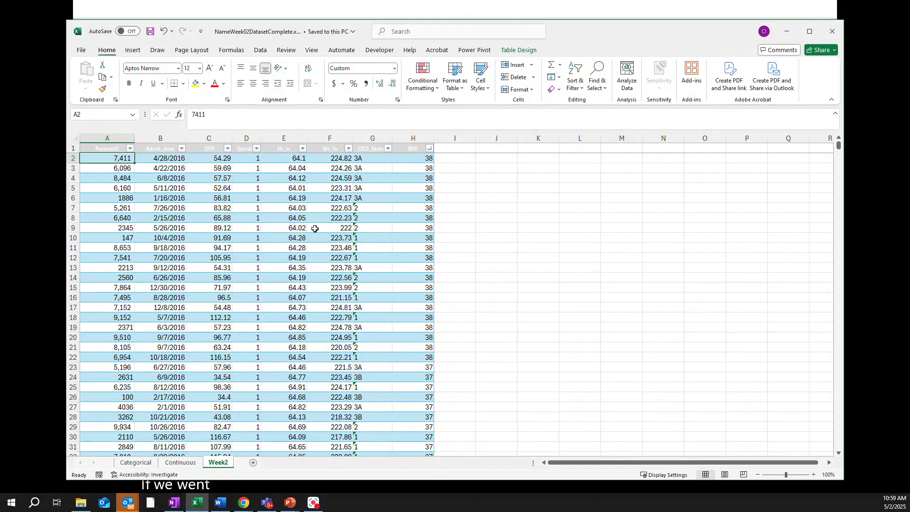
mouse_move(564, 34)
mouse_down()
mouse_move(909, 89)
mouse_move(909, 47)
mouse_move(598, 59)
mouse_move(580, 27)
mouse_up()
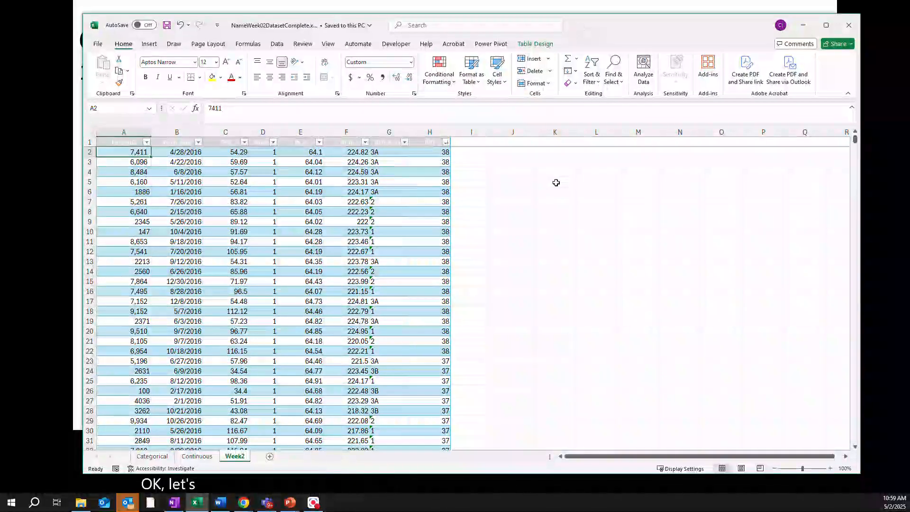
click(470, 144)
drag(576, 24, 909, 38)
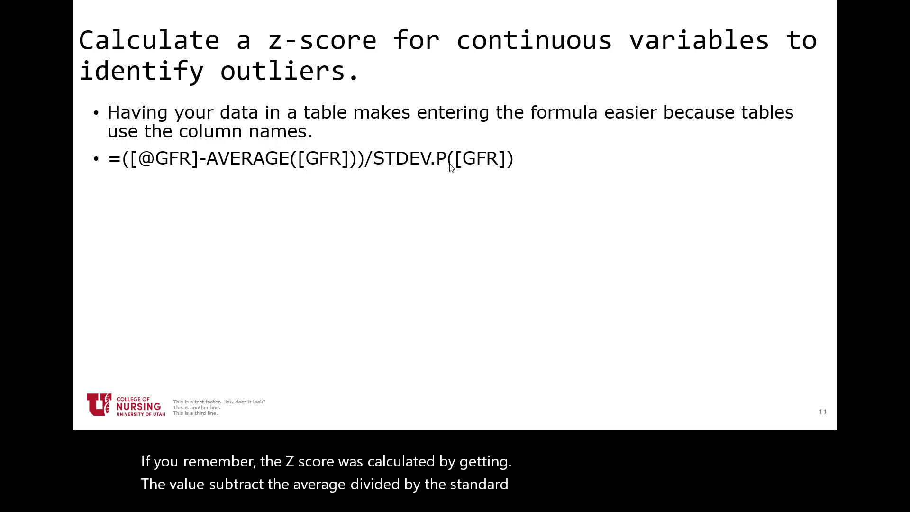
drag(909, 87, 638, 18)
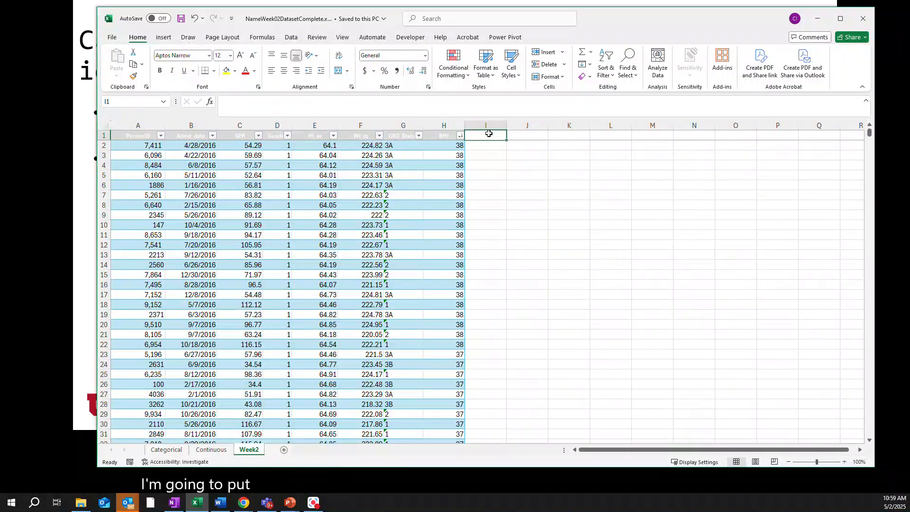
text(GFR)
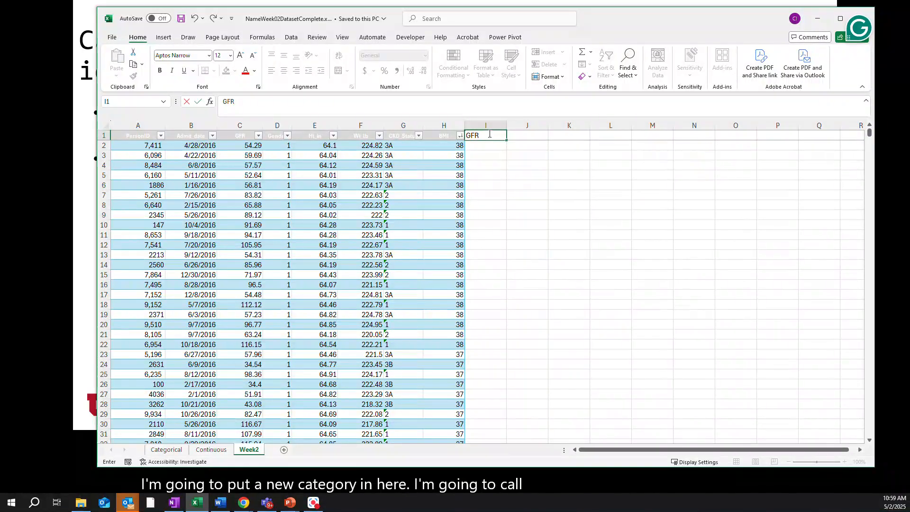
text(_z)
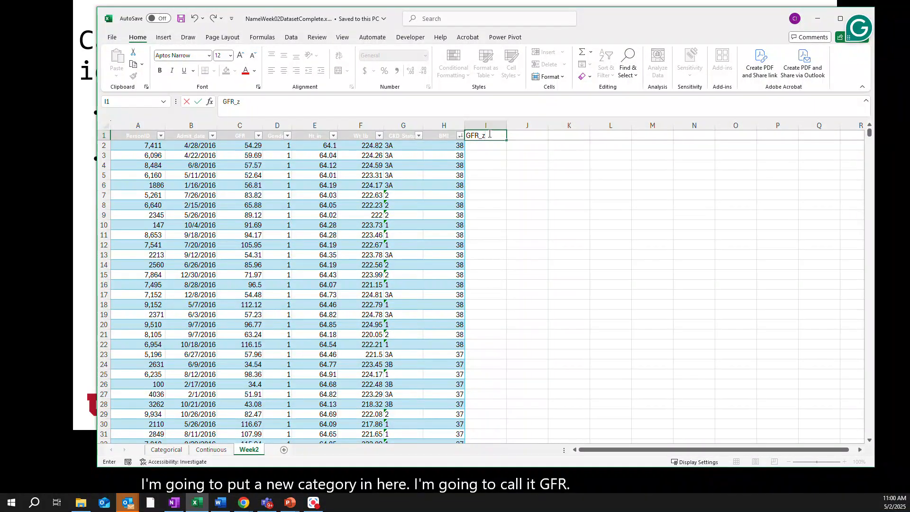
key(Return)
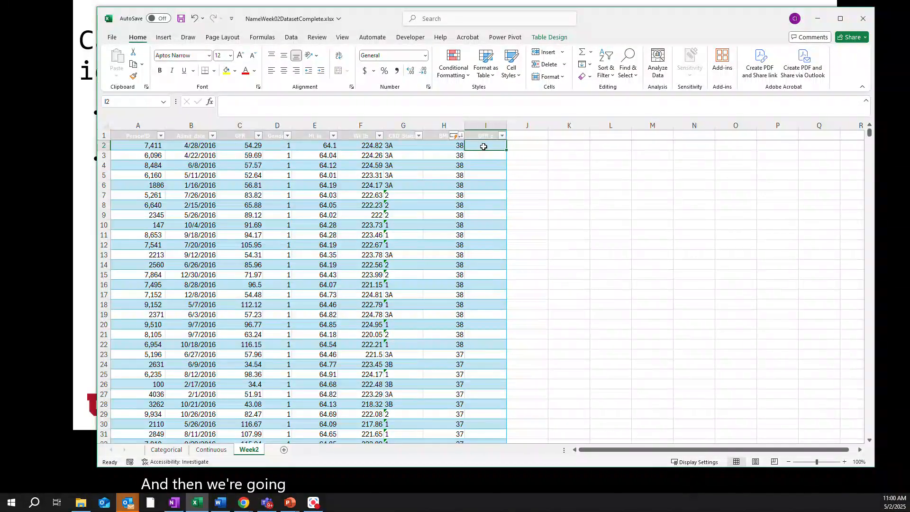
text(=)
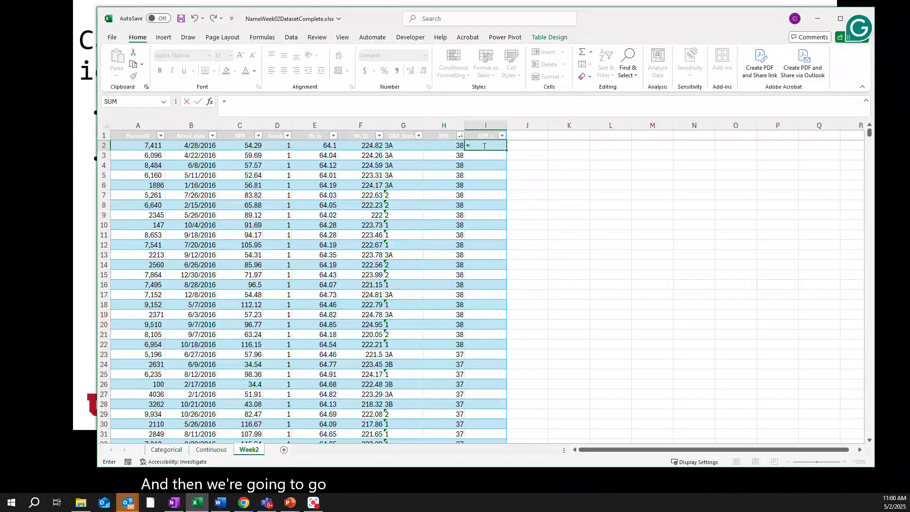
text(()/)
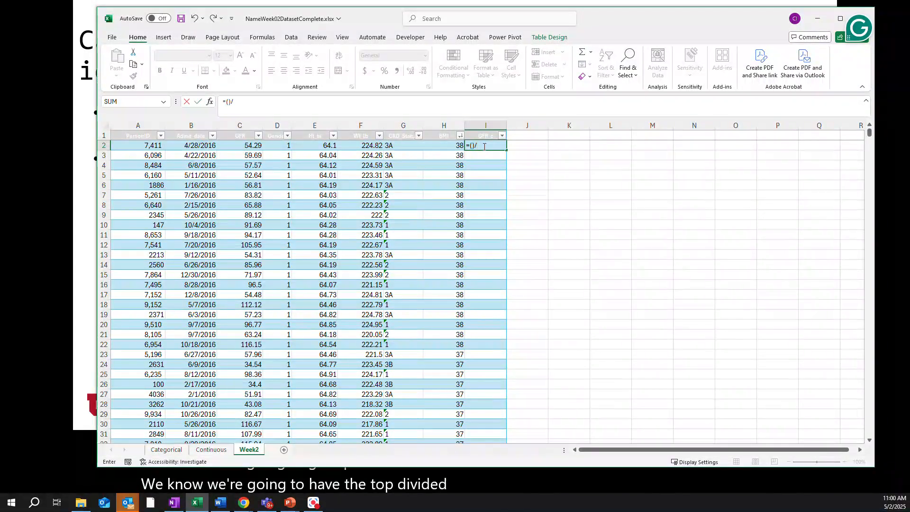
click(472, 145)
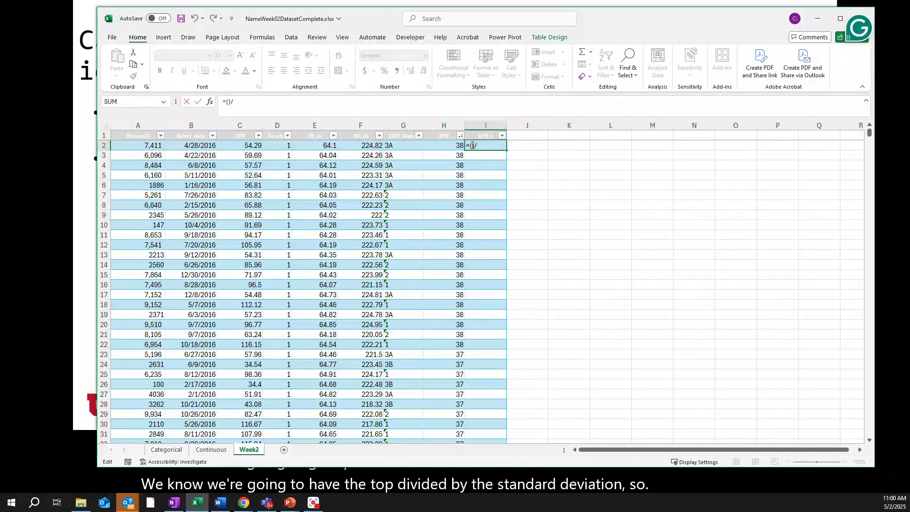
click(234, 146)
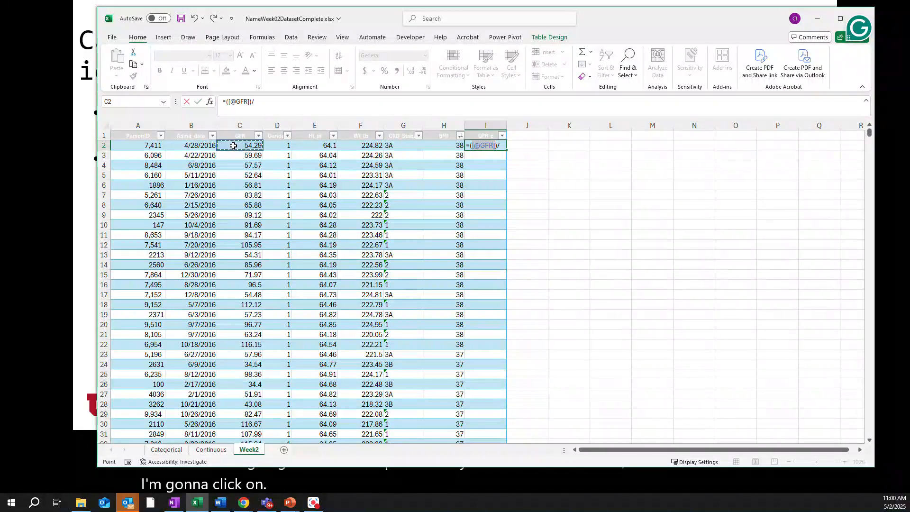
click(496, 146)
text(-)
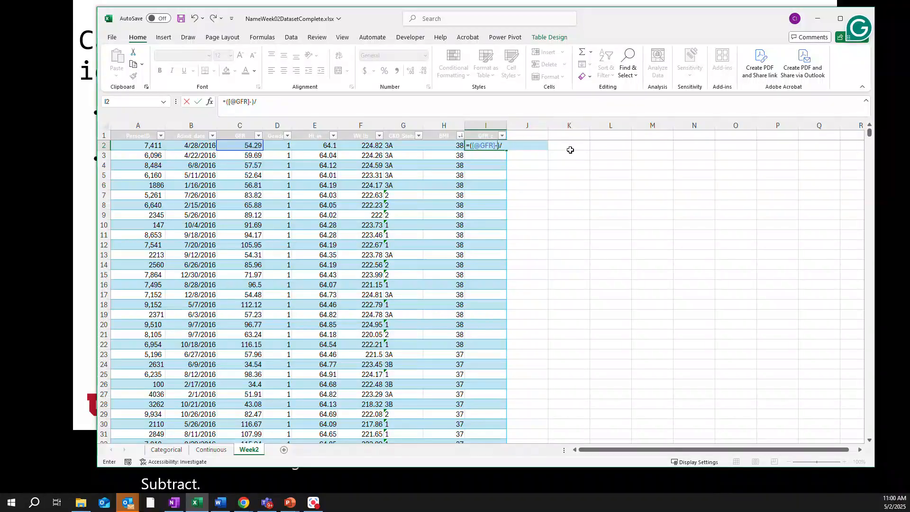
drag(382, 18, 355, 38)
text(average)
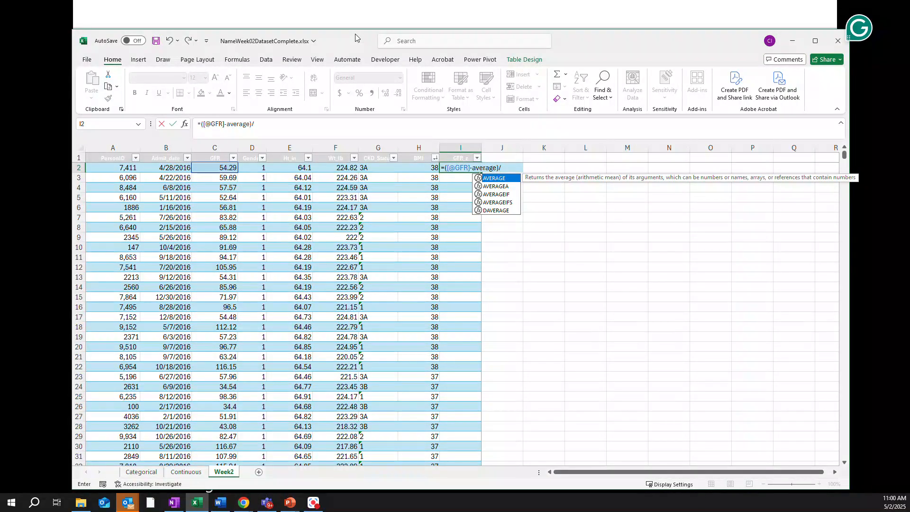
text(()
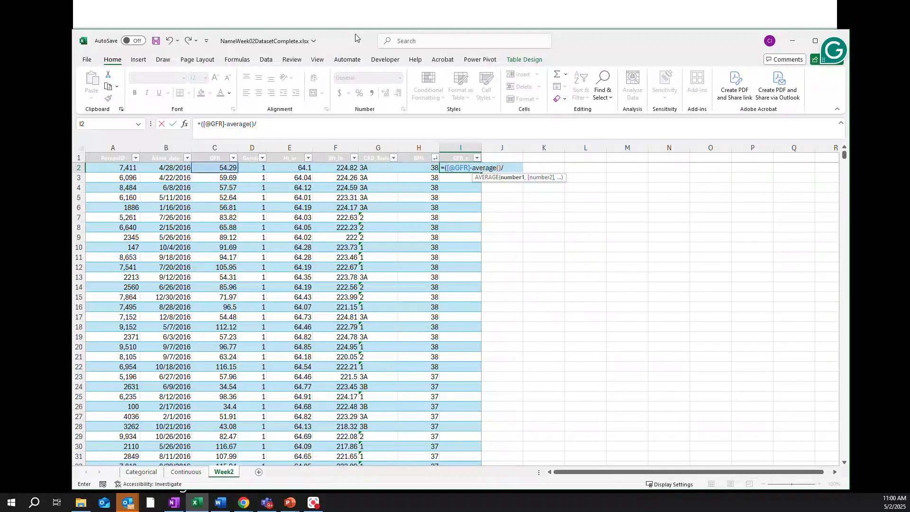
text(@)
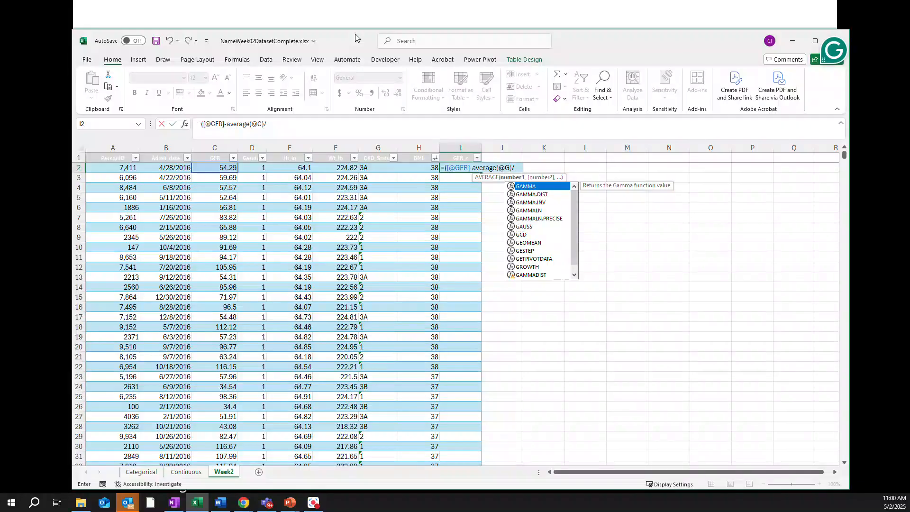
text(GFR)
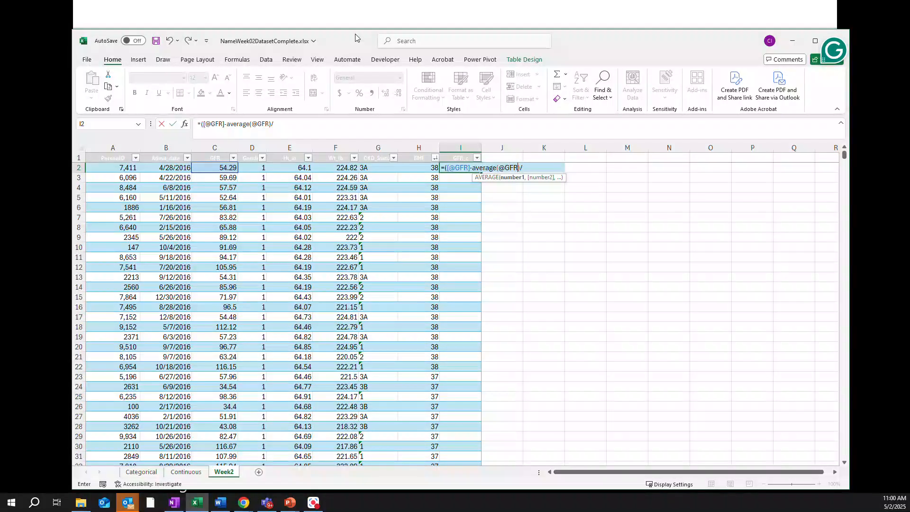
text())
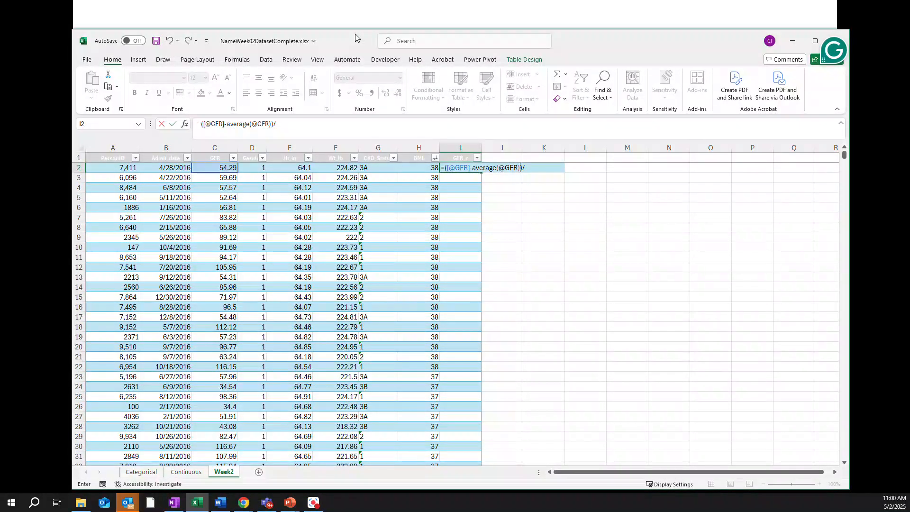
mouse_move(346, 36)
mouse_down()
mouse_move(453, 286)
mouse_move(431, 287)
mouse_move(358, 108)
mouse_move(345, 38)
mouse_up()
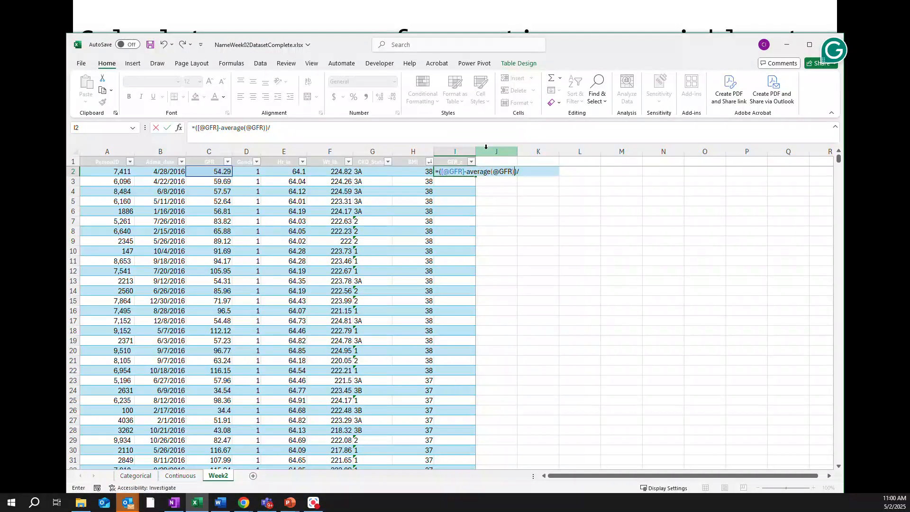
click(501, 172)
key(BackSpace)
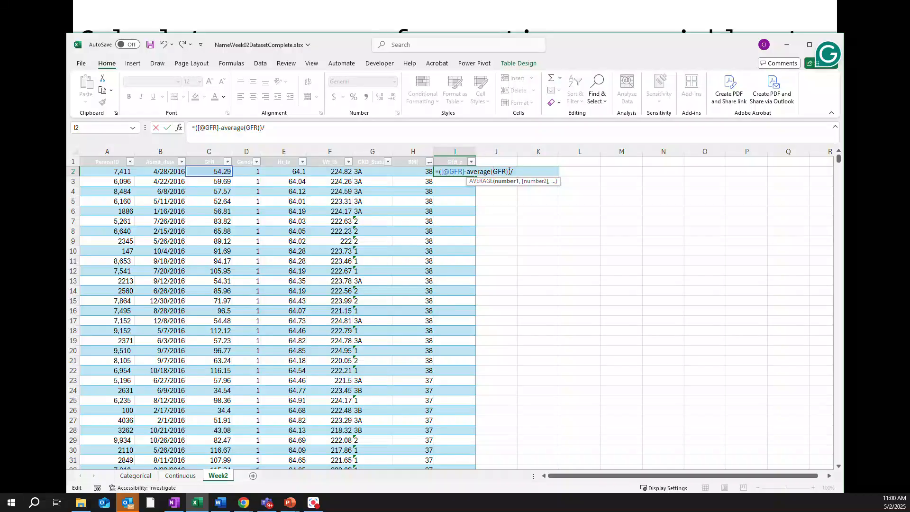
click(510, 171)
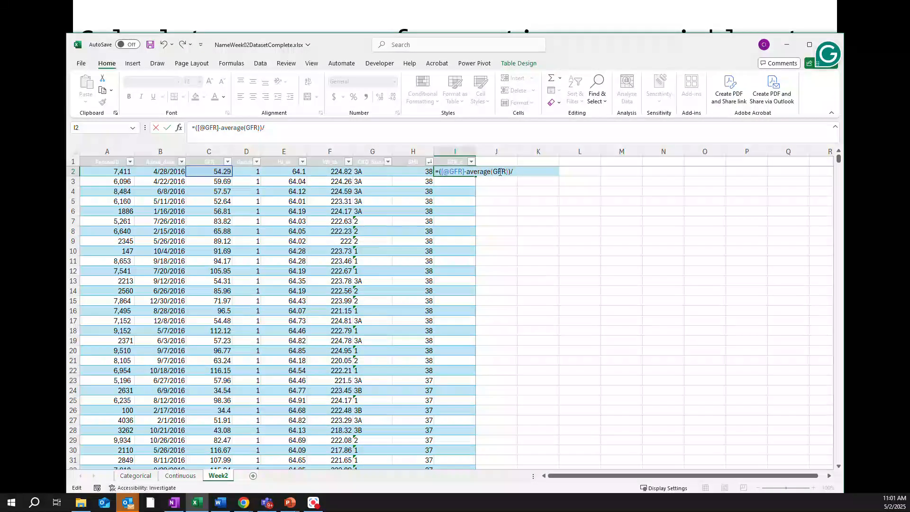
click(496, 171)
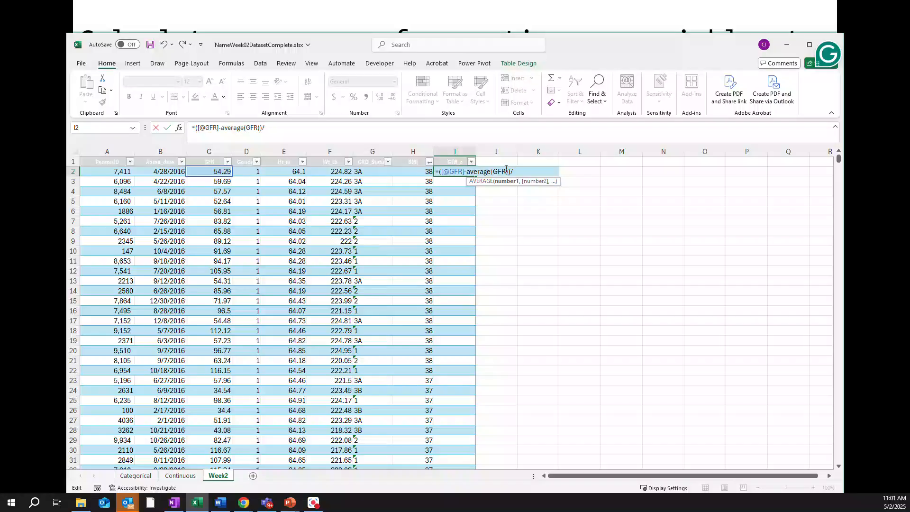
text([)
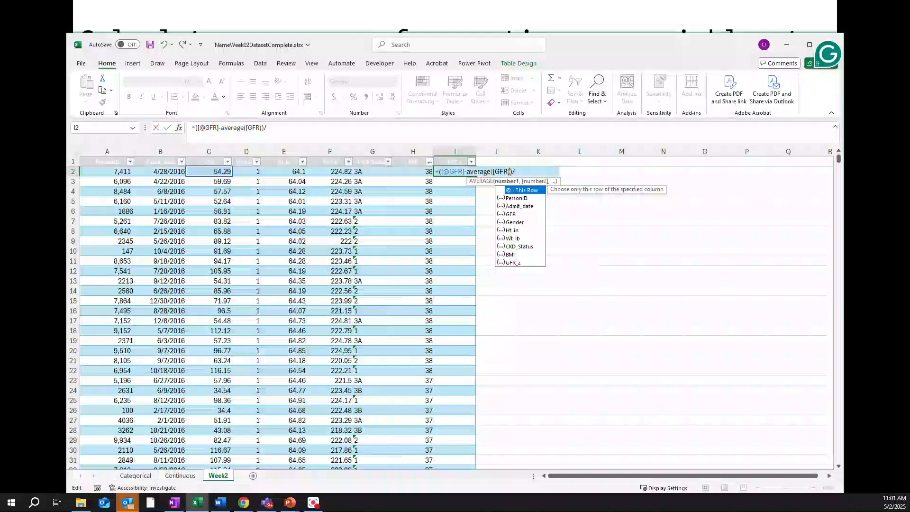
click(508, 171)
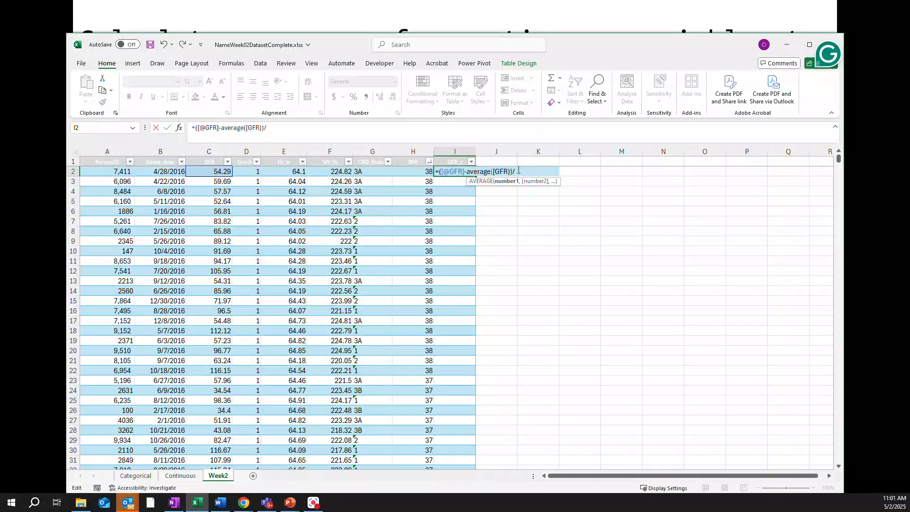
text(])
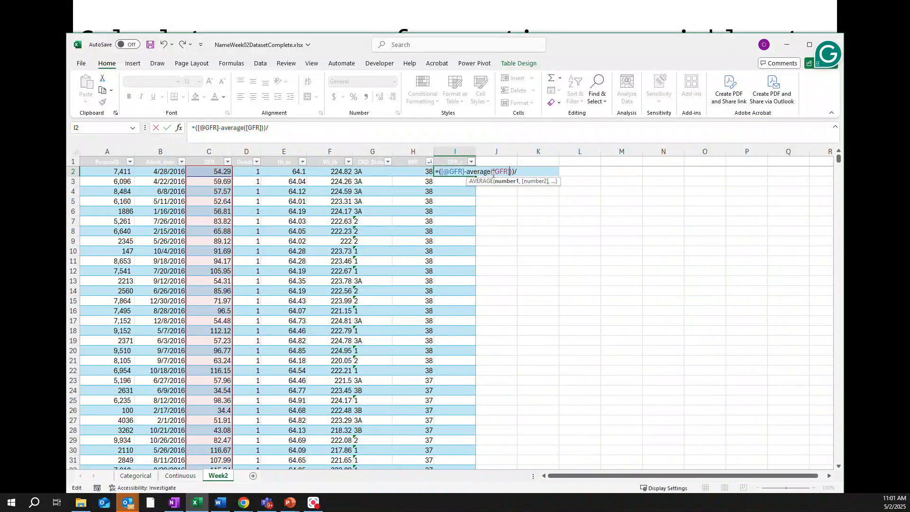
click(518, 171)
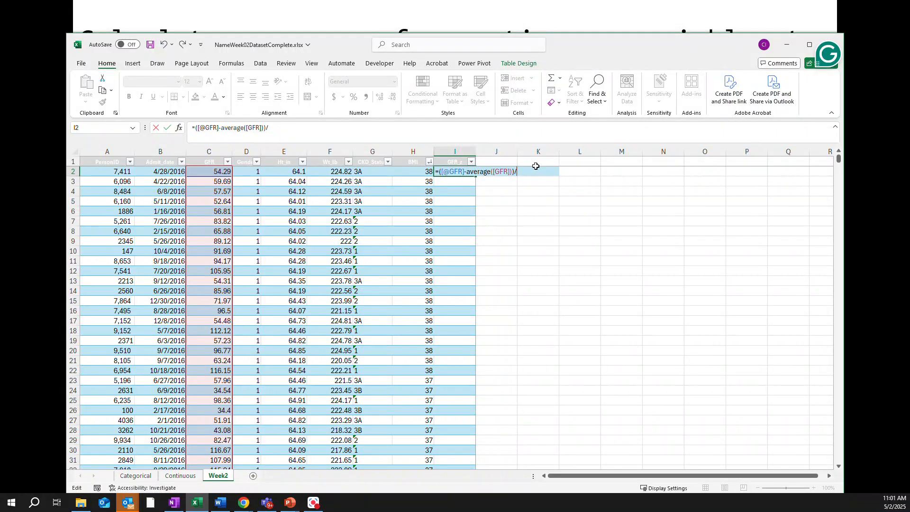
Add stdev([GRF]) as the divisor of the z-score formula in I2 and try to enter the formula.
mouse_move(335, 40)
mouse_down()
mouse_move(371, 220)
mouse_move(348, 40)
mouse_up()
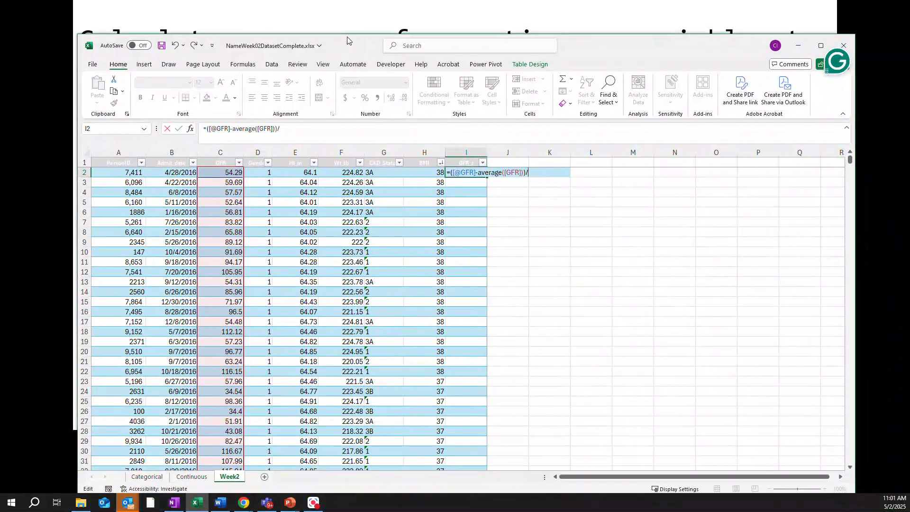
text(stdev)
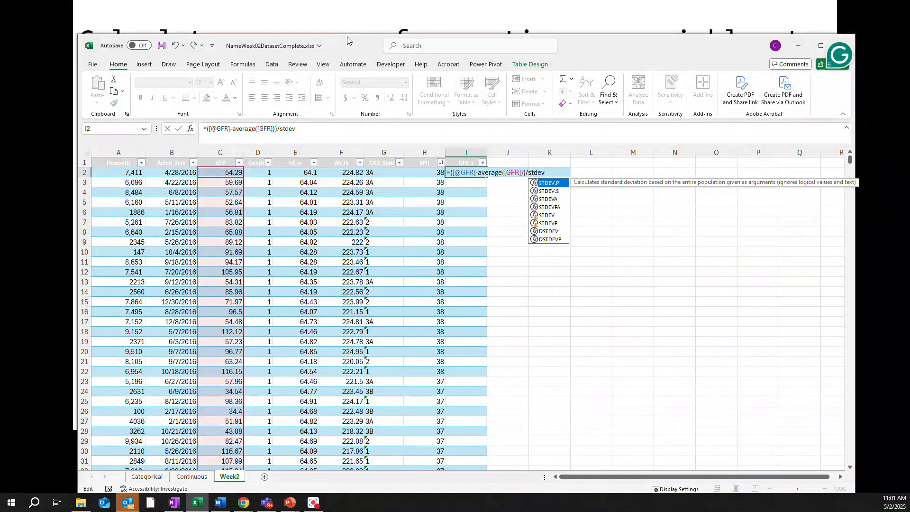
text(()
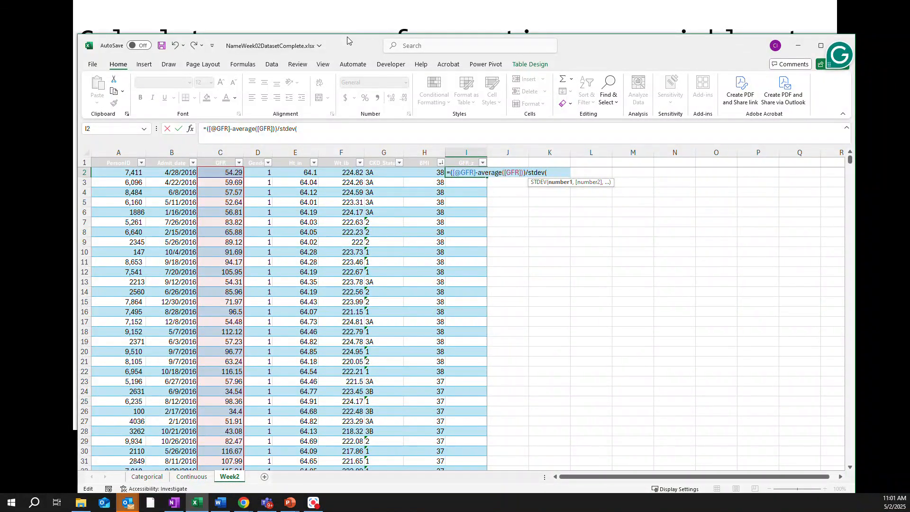
text([GRF]))
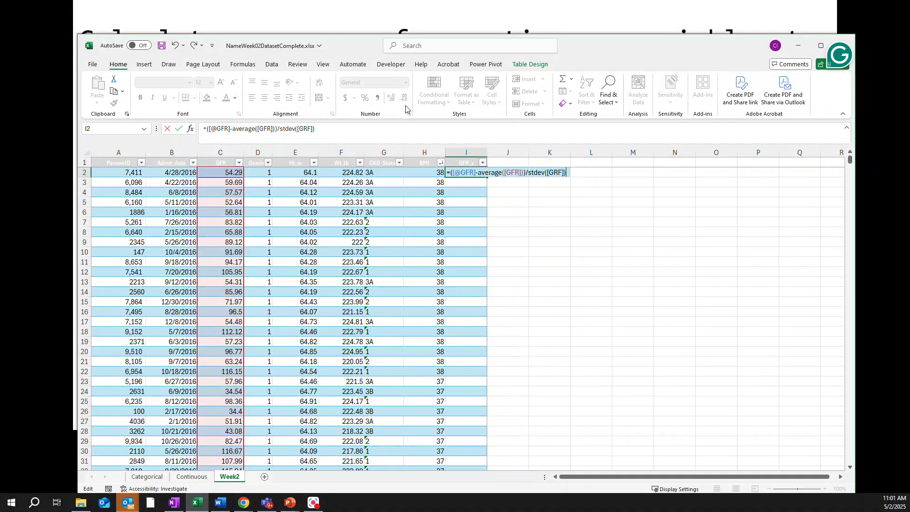
key(Return)
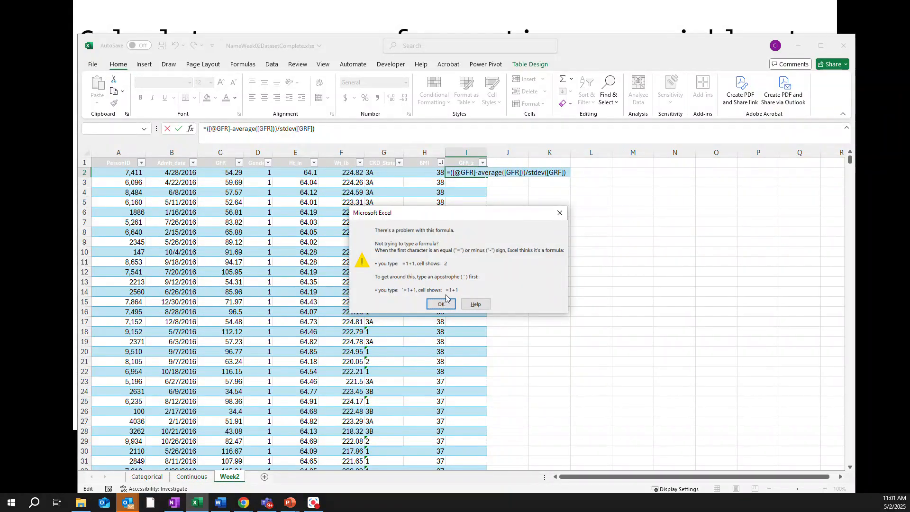
click(444, 305)
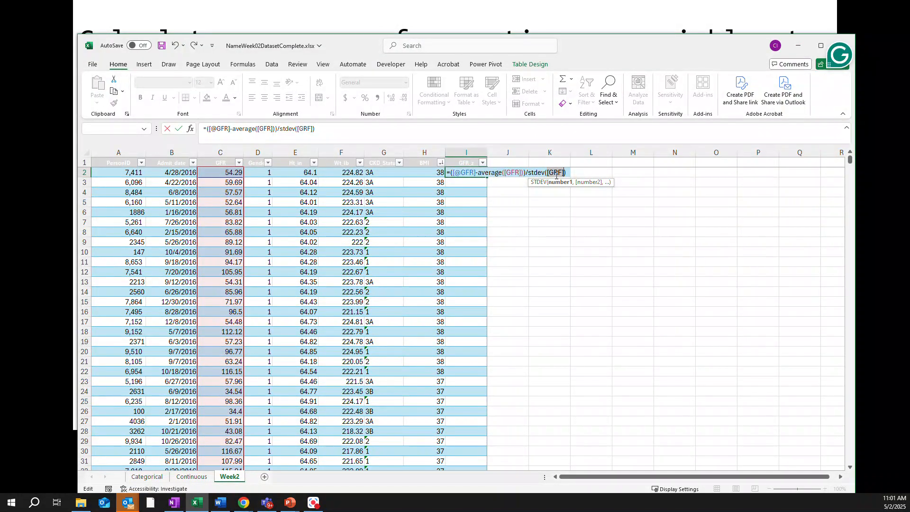
mouse_move(569, 47)
mouse_down()
mouse_move(603, 266)
mouse_move(584, 58)
mouse_up()
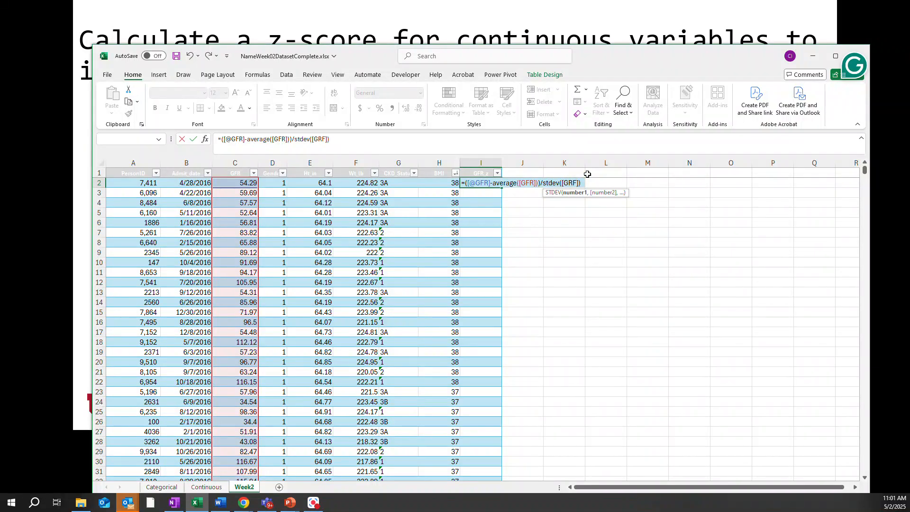
key(BackSpace)
key(BackSpace)
text(FR)
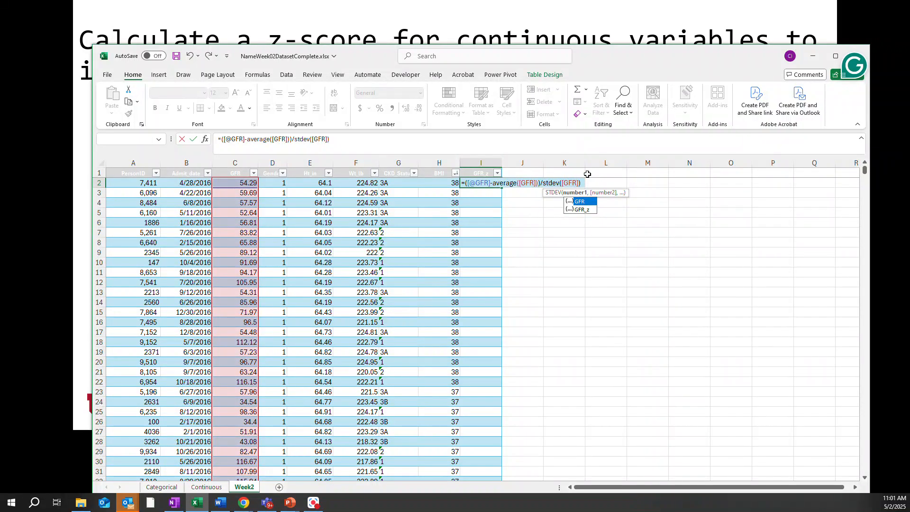
key(Return)
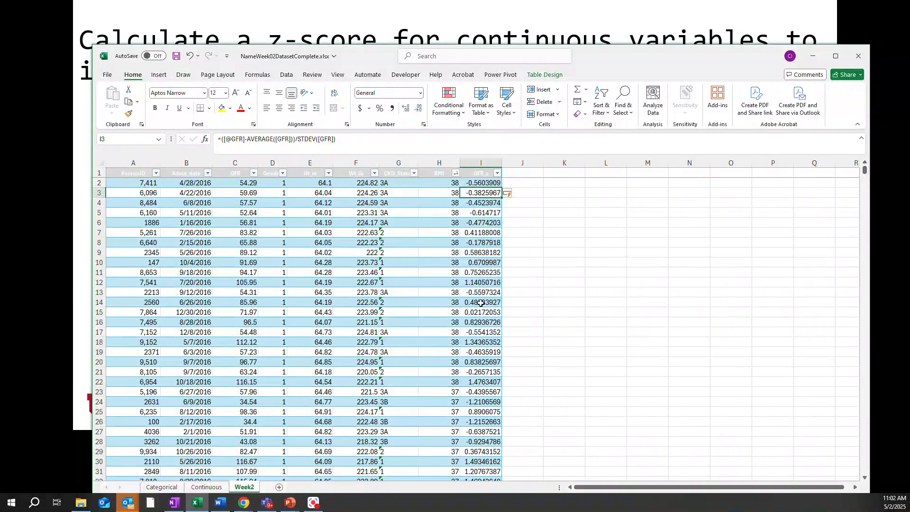
Format the whole GFR_z column I as Number with 1 decimal place.
click(476, 163)
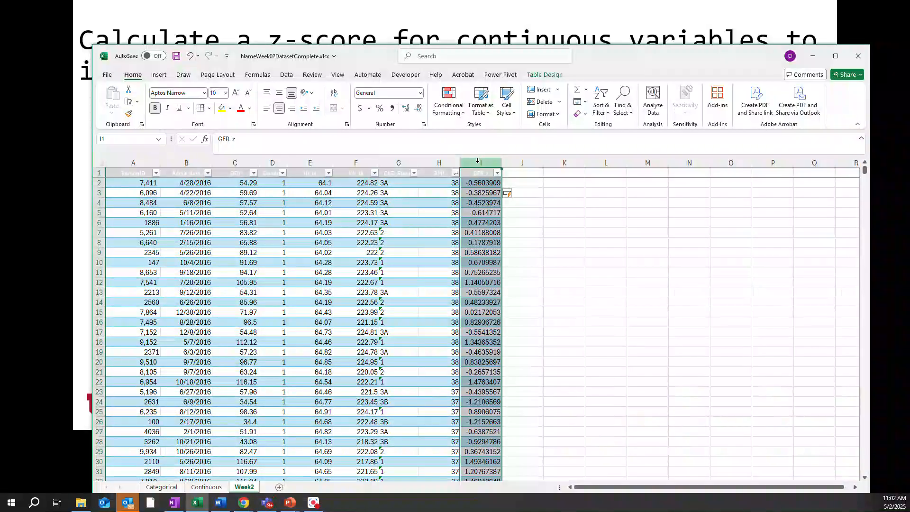
right_click(484, 197)
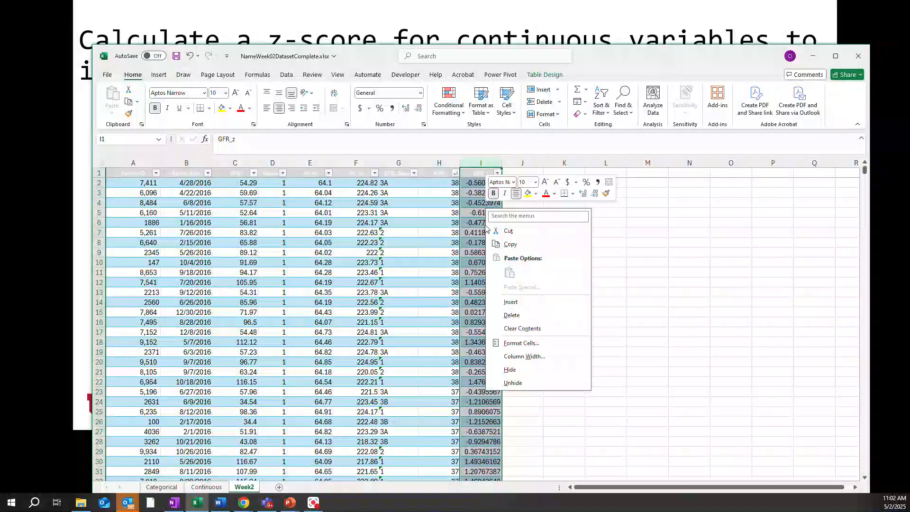
click(528, 346)
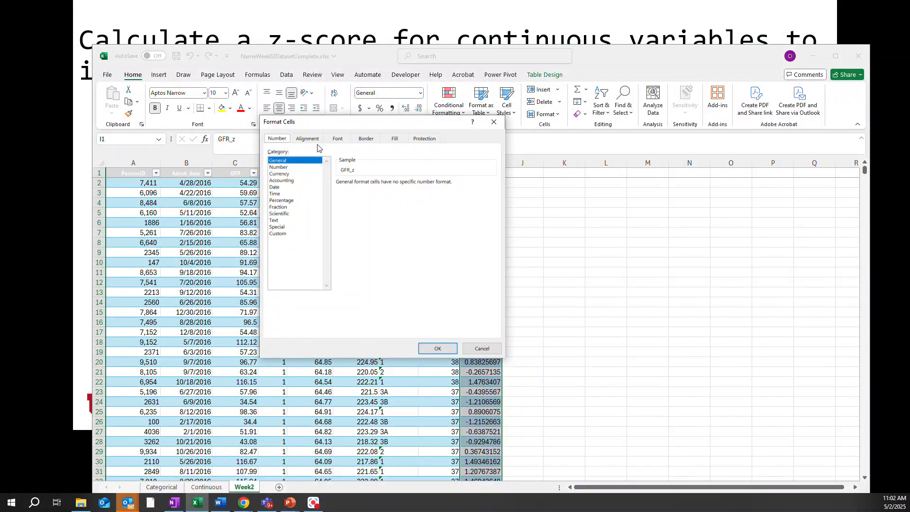
click(276, 168)
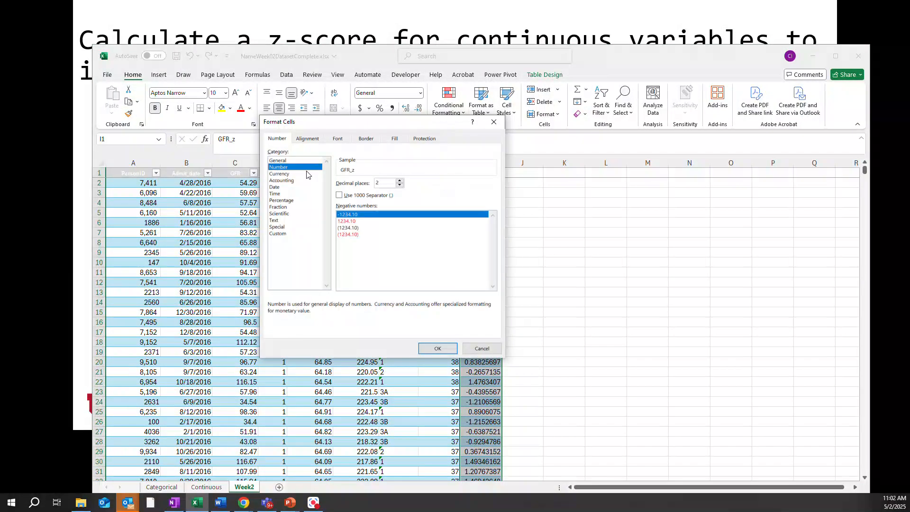
click(400, 187)
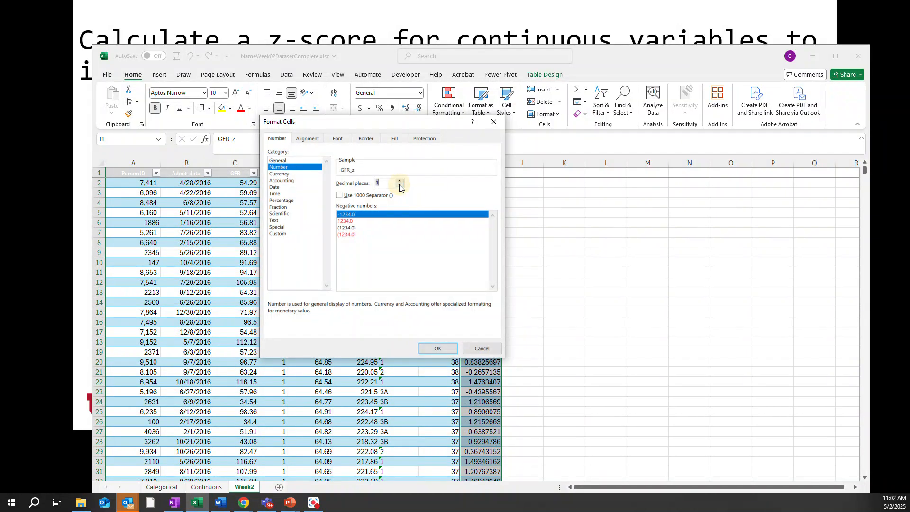
click(437, 349)
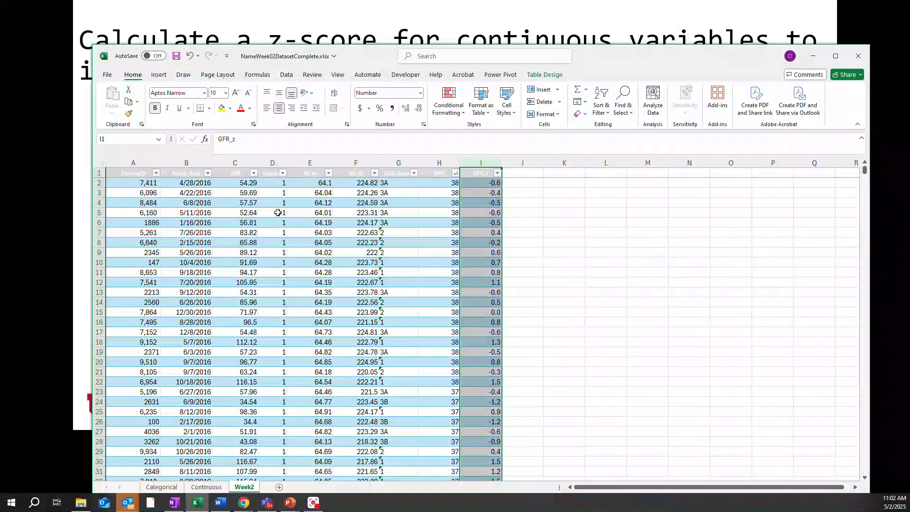
Sort the table by GFR_z from smallest to largest, and again from largest to smallest, to check both extremes for outliers.
click(497, 173)
click(471, 184)
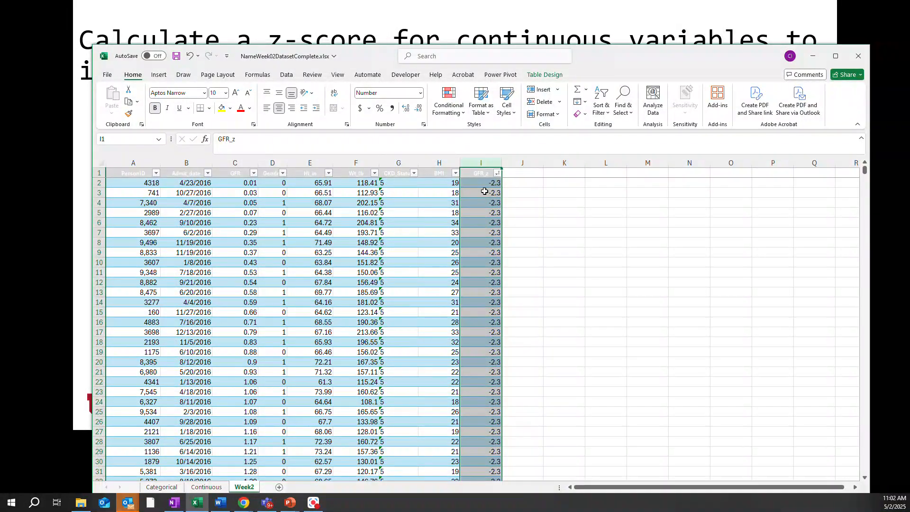
click(497, 173)
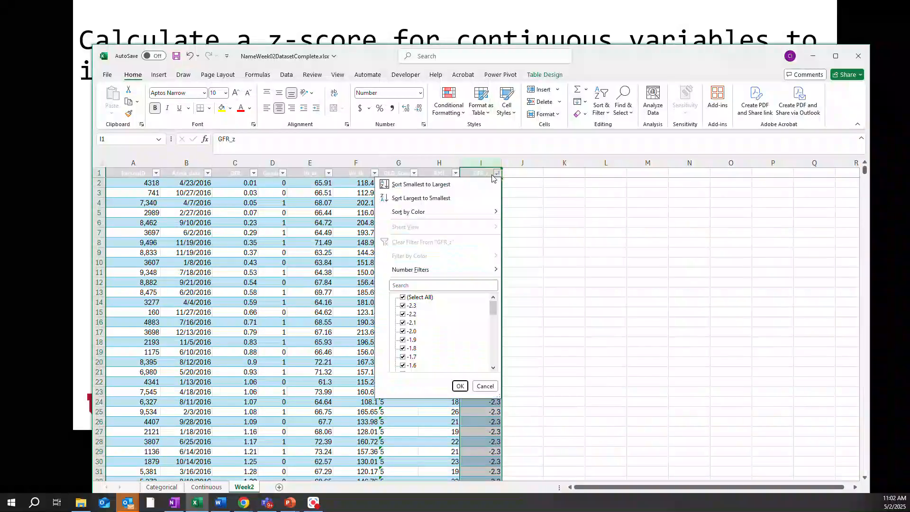
click(439, 197)
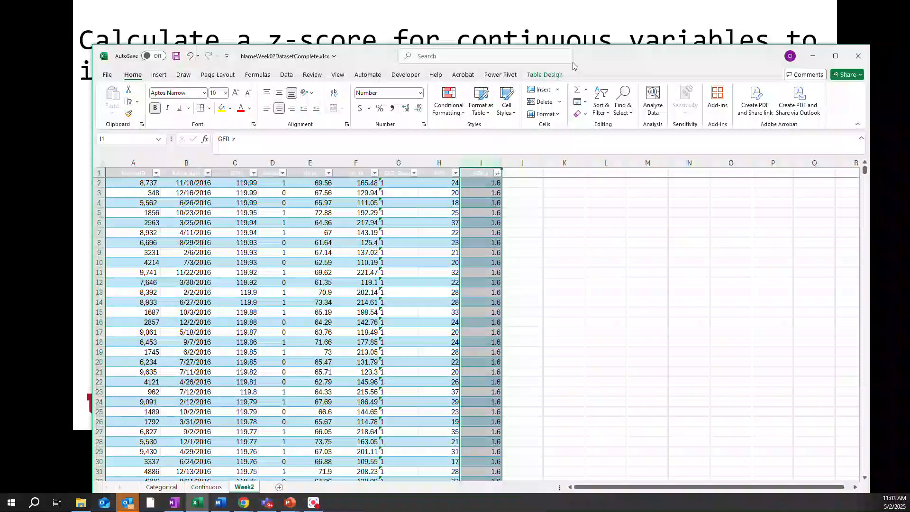
Move the workbook window off the PowerPoint slide show and advance to the "Complete the computer assignment" slide.
drag(583, 56, 662, 104)
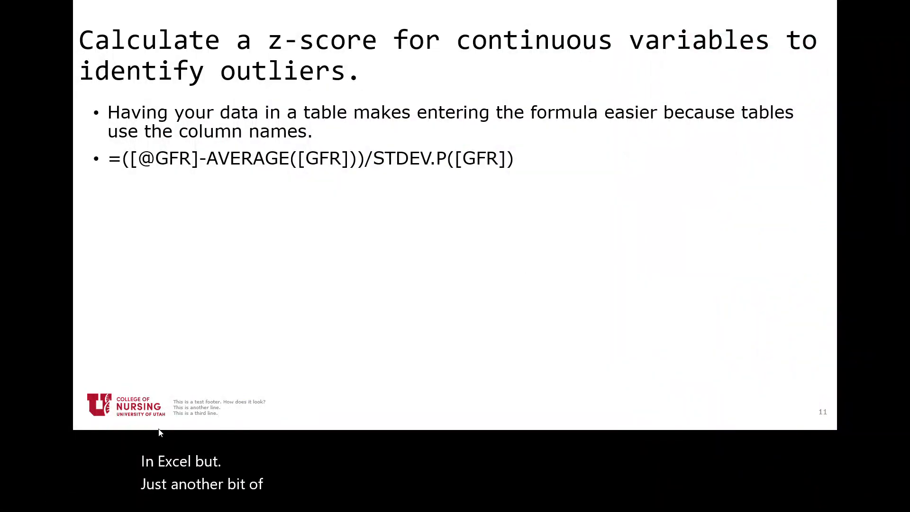
mouse_move(99, 426)
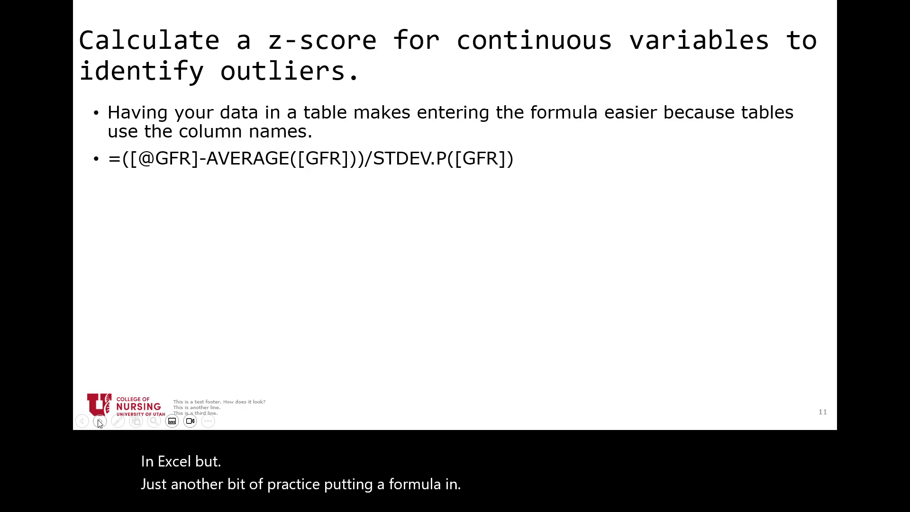
click(99, 422)
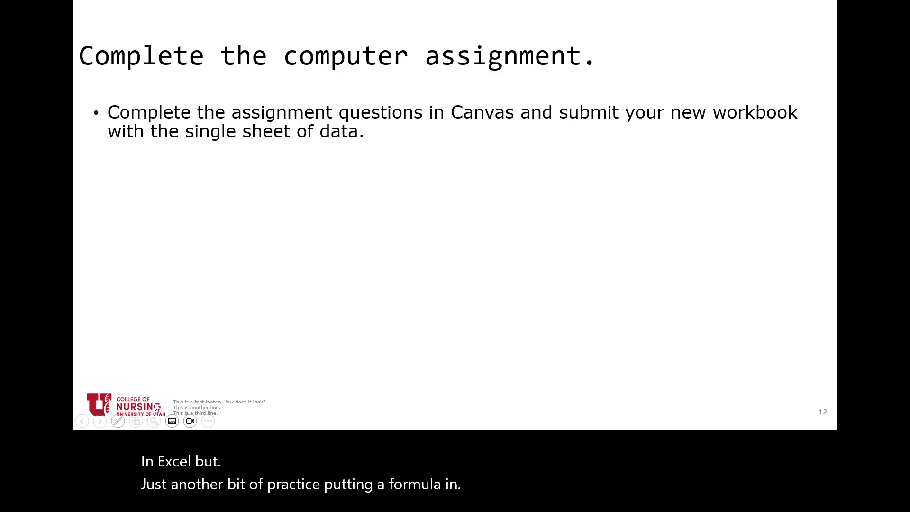
Return to the NameWeek02DatasetComplete workbook in Excel and save it.
key(alt+Tab)
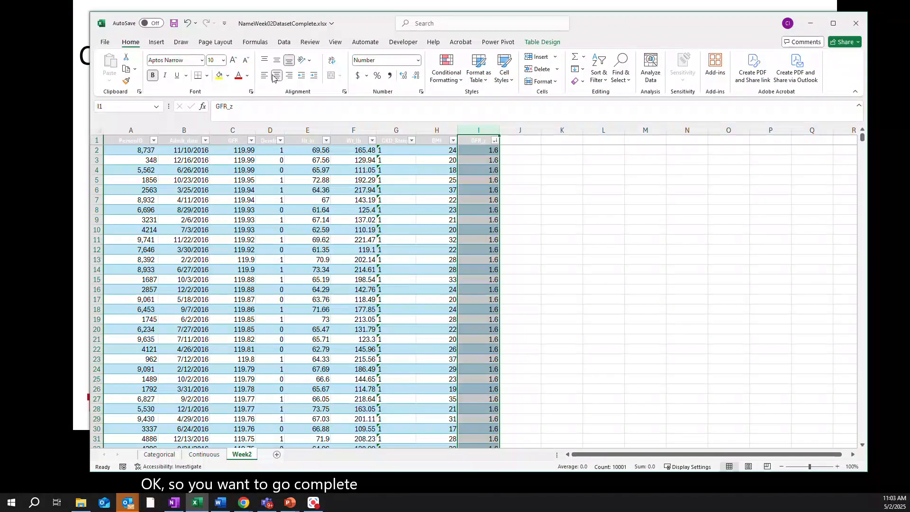
click(104, 43)
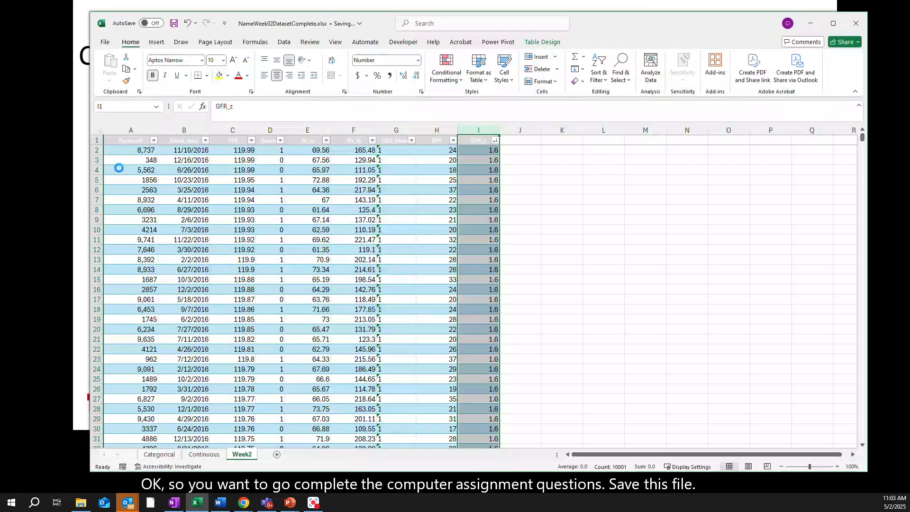
click(116, 168)
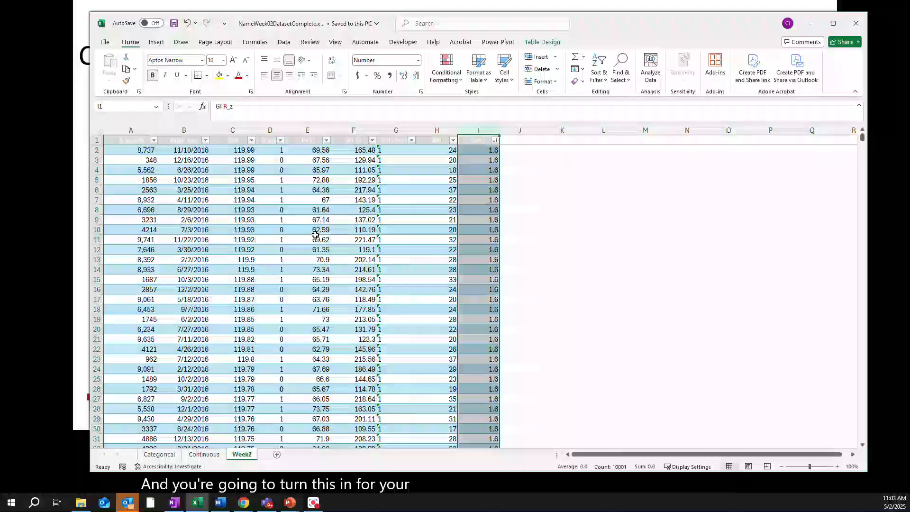
Move the workbook window off the PowerPoint slide show and advance past the last slide.
drag(591, 25, 909, 66)
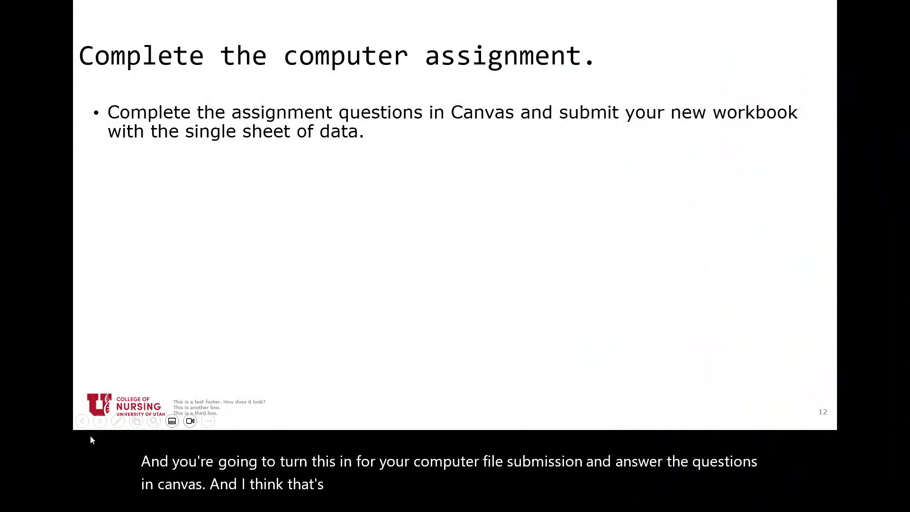
click(100, 421)
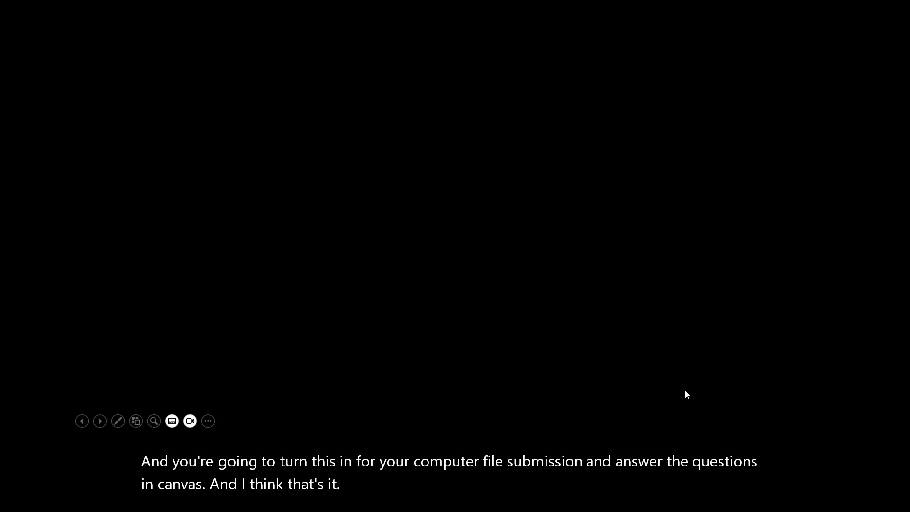